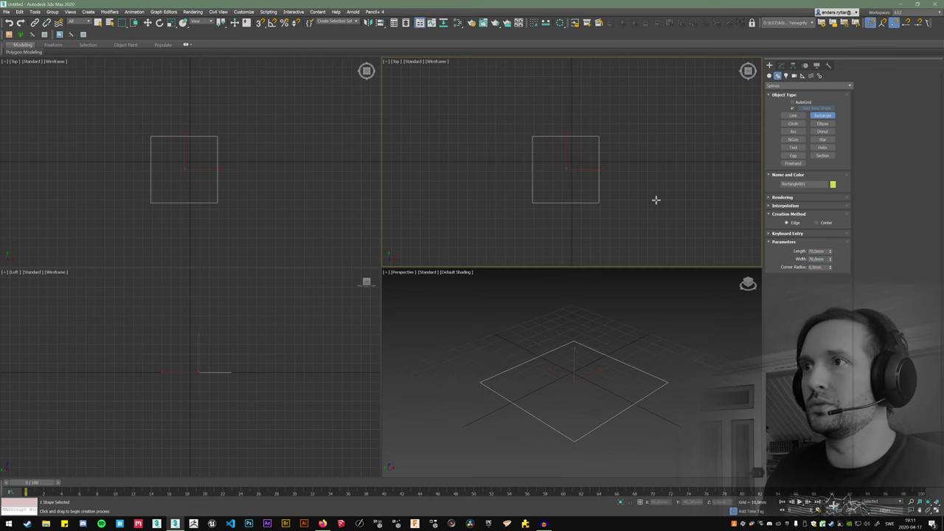
Step: Apply a Sweep modifier to the rectangle spline and set its built-in section to Bar
key("w")
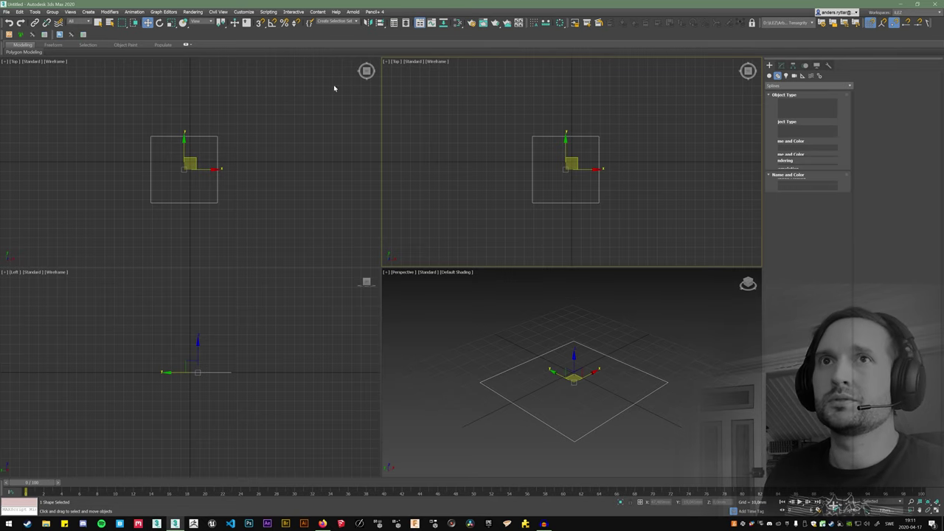
left_click(940, 77)
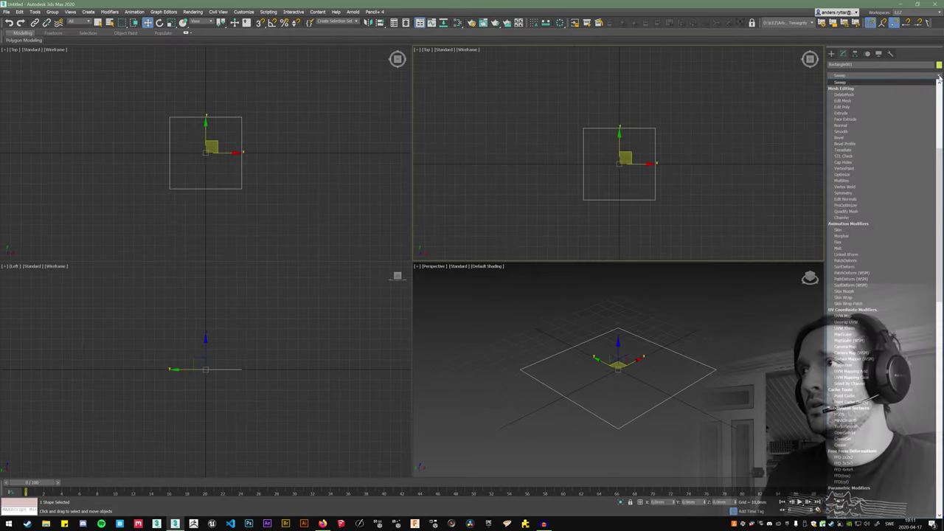
type("sw")
key("Return")
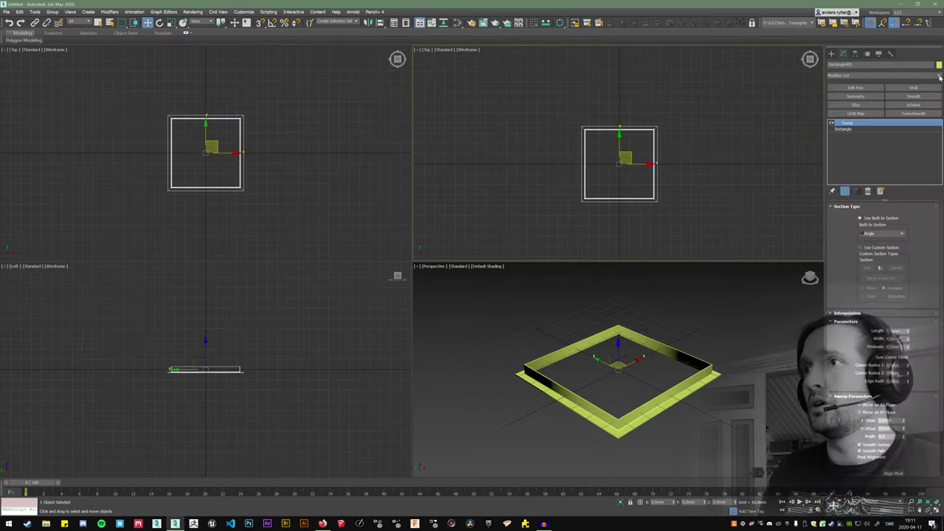
left_click(881, 233)
left_click(880, 241)
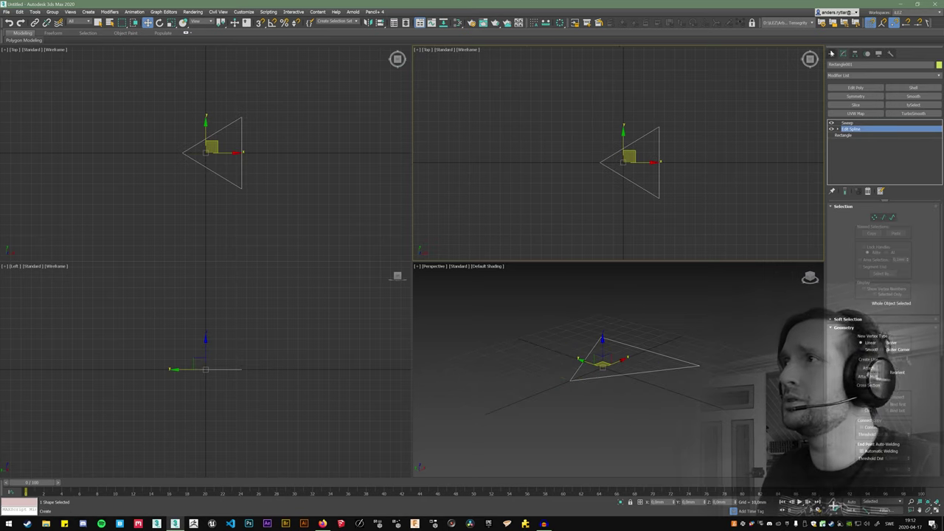
left_click(832, 54)
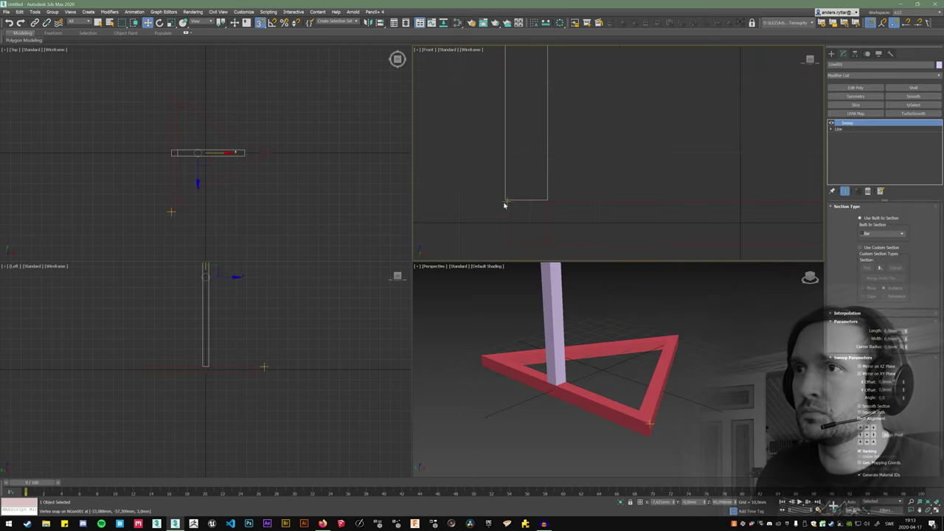
Step: Convert the swept vertical post with its arm to an Editable Poly and attach the triangular base to it
scroll(505, 199, "up", 5)
mouse_move(499, 211)
middle_mouse_down("alt")
mouse_move(630, 147)
mouse_move(654, 165)
mouse_move(666, 141)
mouse_move(619, 110)
mouse_move(607, 207)
middle_mouse_up("alt")
scroll(605, 196, "up", 2)
key("F3")
key("alt+w")
mouse_move(382, 344)
middle_mouse_down()
mouse_move(424, 355)
mouse_move(435, 374)
mouse_move(448, 348)
mouse_move(501, 336)
middle_mouse_up()
key("g")
key("q")
right_click(391, 182)
mouse_move(428, 259)
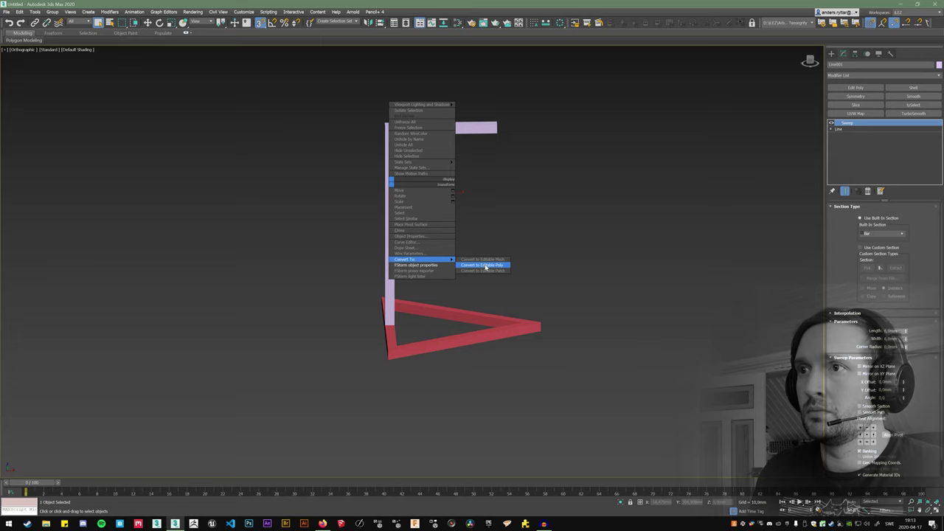
left_click(487, 266)
left_click(472, 318)
Step: Make a copy of the frame turned upside down with angle snap, so that the two arms interlock
key("w")
key("e")
key("a")
mouse_move(444, 171)
left_mouse_down("shift")
mouse_move(470, 197)
mouse_move(505, 195)
left_mouse_up("shift")
key("Return")
key("w")
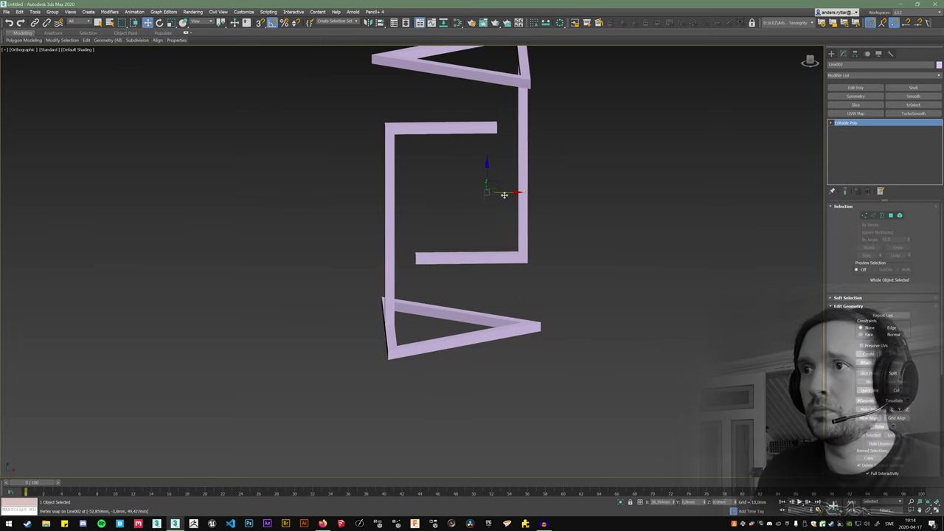
Step: Rotate the top triangle element of the copied frame to line up with the bottom triangle
middle_click_drag(516, 221, 561, 240, "alt")
left_click(900, 217)
left_click(900, 216)
left_click(469, 133)
key("e")
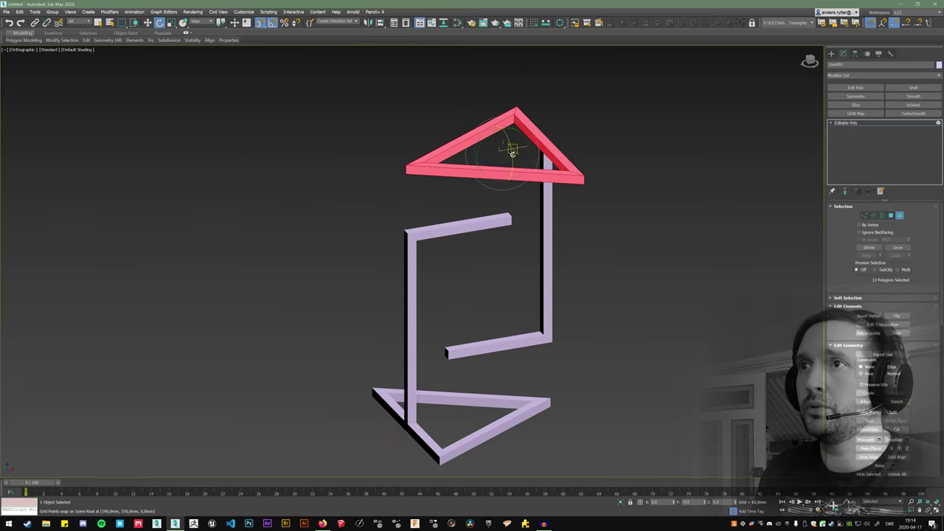
left_click_drag(501, 165, 457, 161)
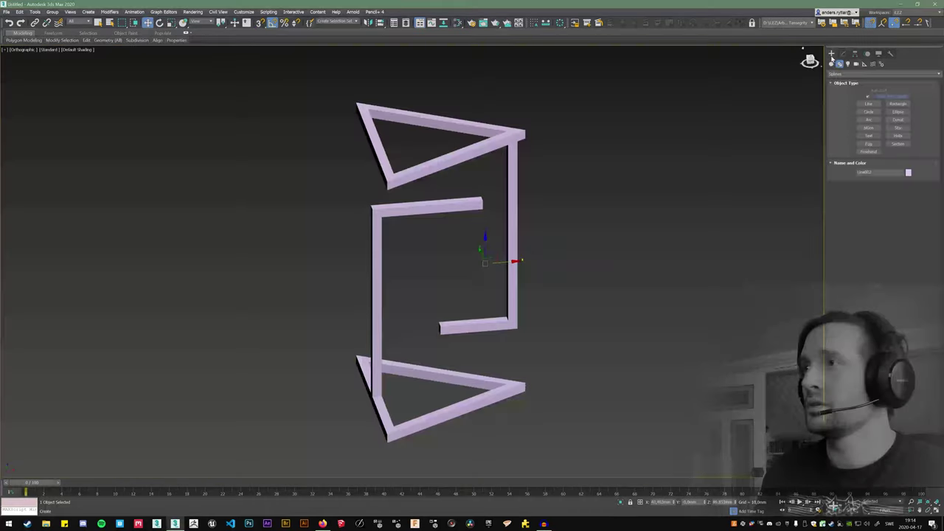
Step: Create a tyFlow object beside the two frames and move its icon closer to them
left_click(832, 63)
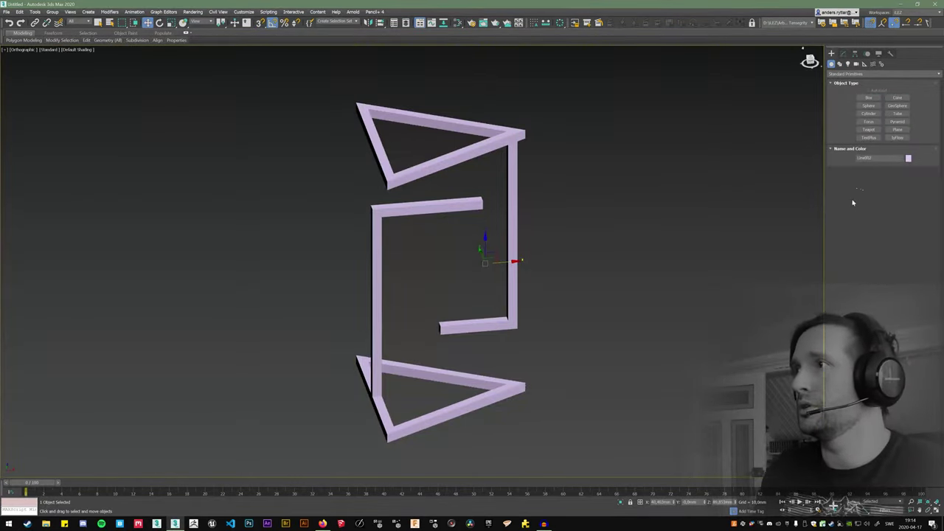
left_click(897, 138)
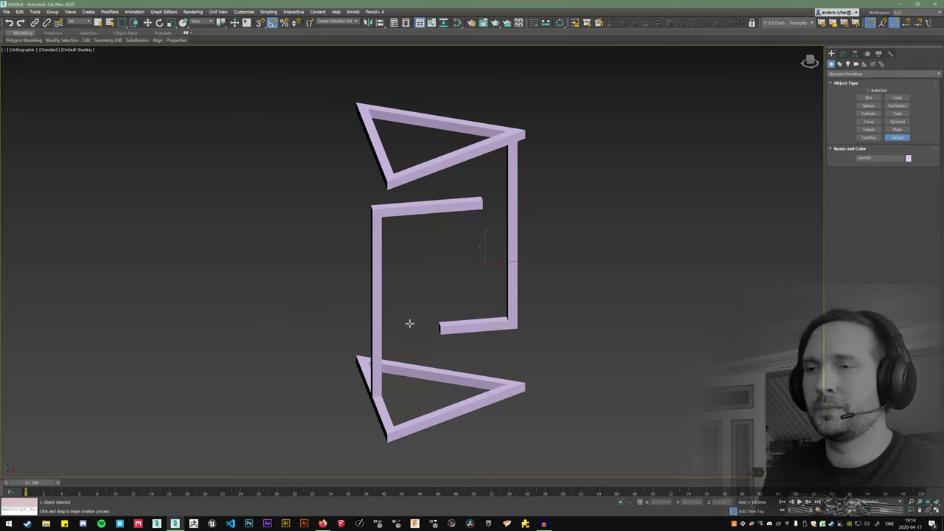
scroll(470, 305, "down", 3)
middle_click_drag(427, 319, 493, 301)
scroll(472, 309, "up", 2)
left_click_drag(172, 391, 258, 364)
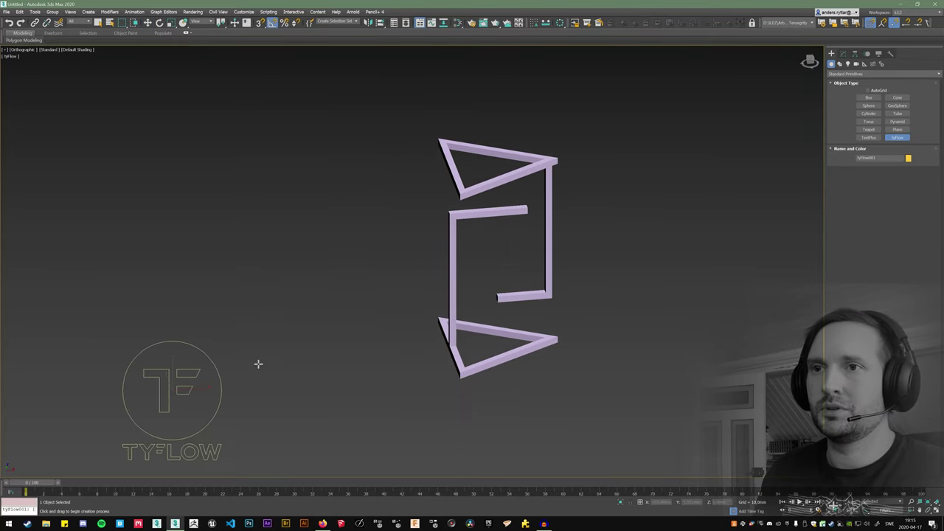
key("w")
left_click_drag(178, 385, 359, 342)
Step: Open the tyFlow editor and place its window where it leaves both frames visible
left_click(843, 53)
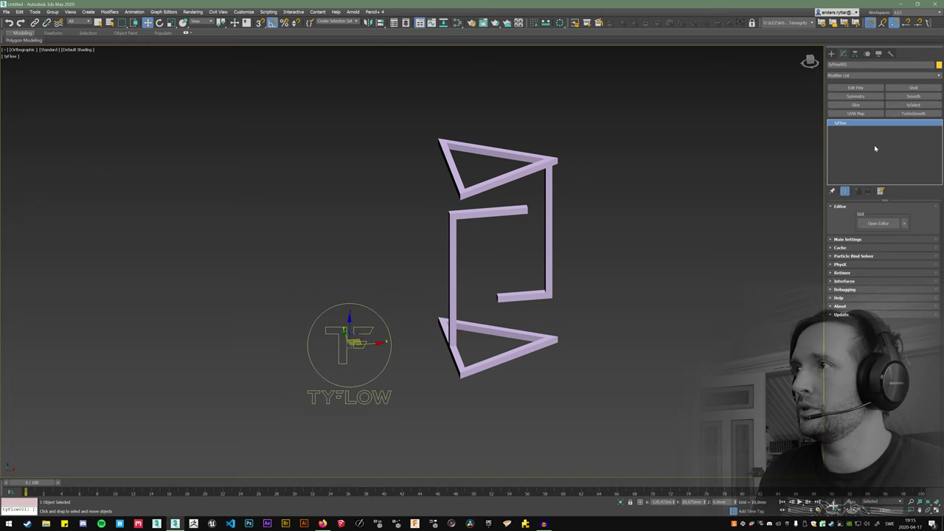
left_click(878, 222)
left_click_drag(381, 120, 135, 50)
middle_click_drag(520, 272, 611, 283)
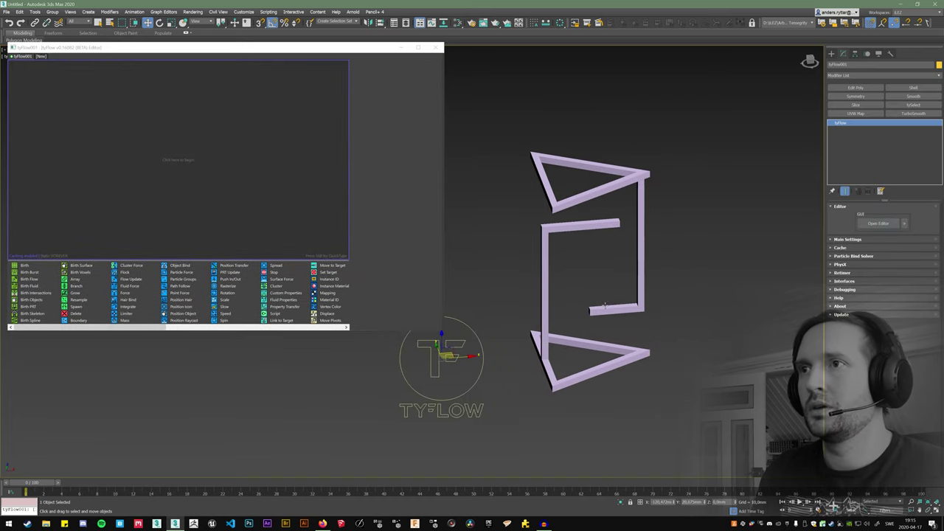
Step: Add a Birth Objects operator to the flow as a new event and assign both frames to it
scroll(615, 280, "down", 2)
left_click_drag(617, 263, 637, 350)
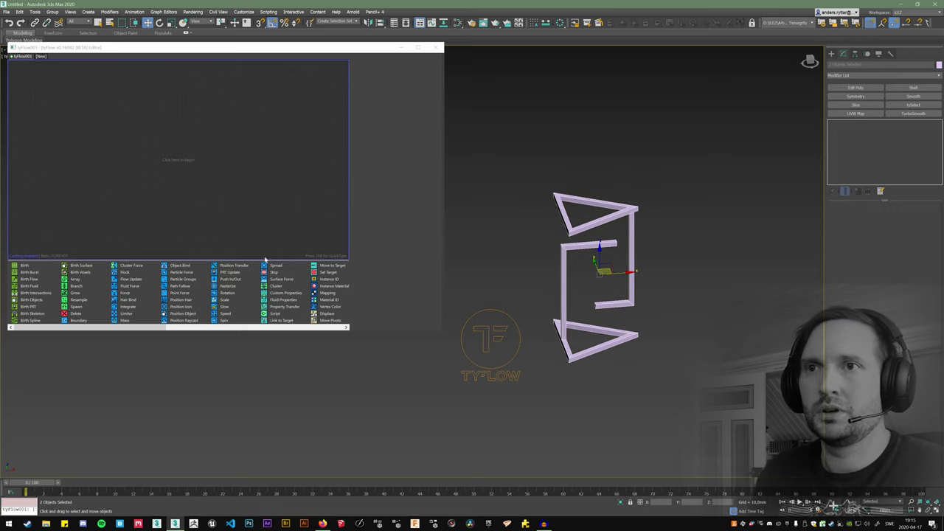
scroll(195, 320, "down", 2)
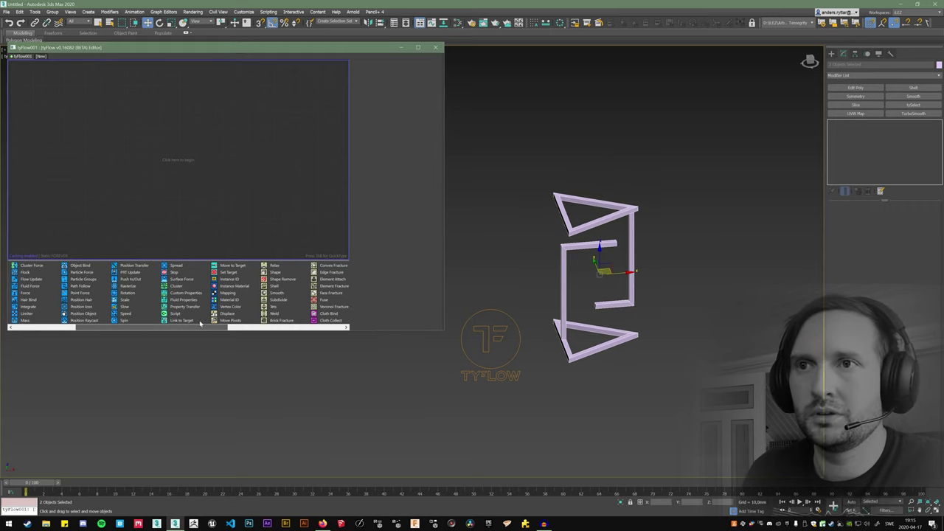
scroll(199, 323, "down", 2)
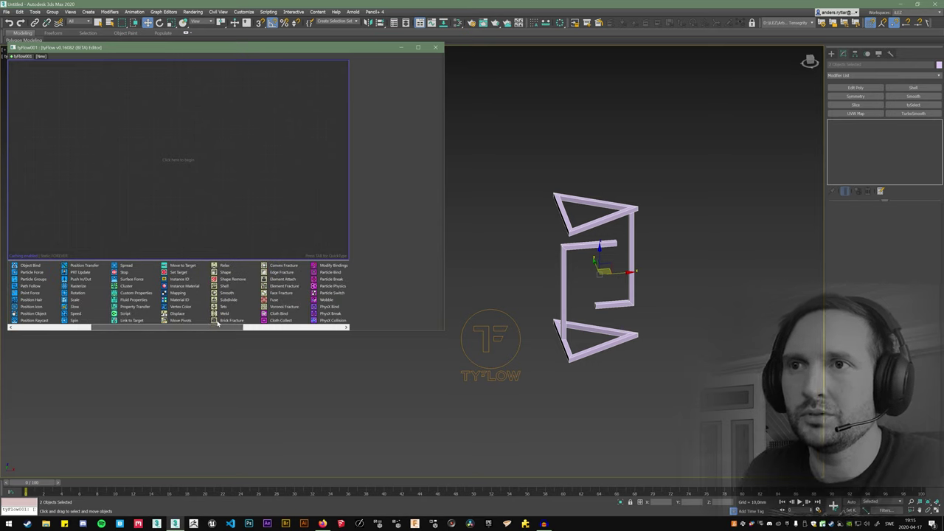
left_click_drag(212, 326, 68, 332)
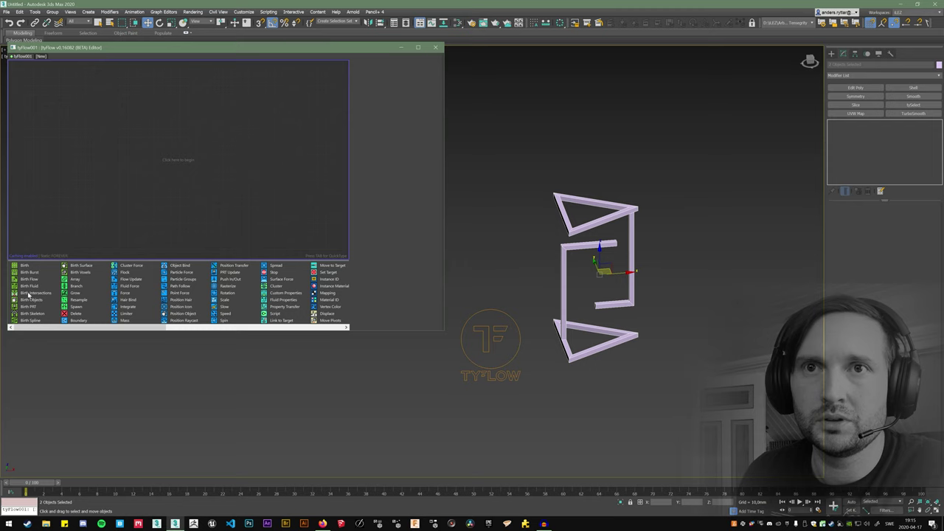
left_click_drag(33, 301, 206, 147)
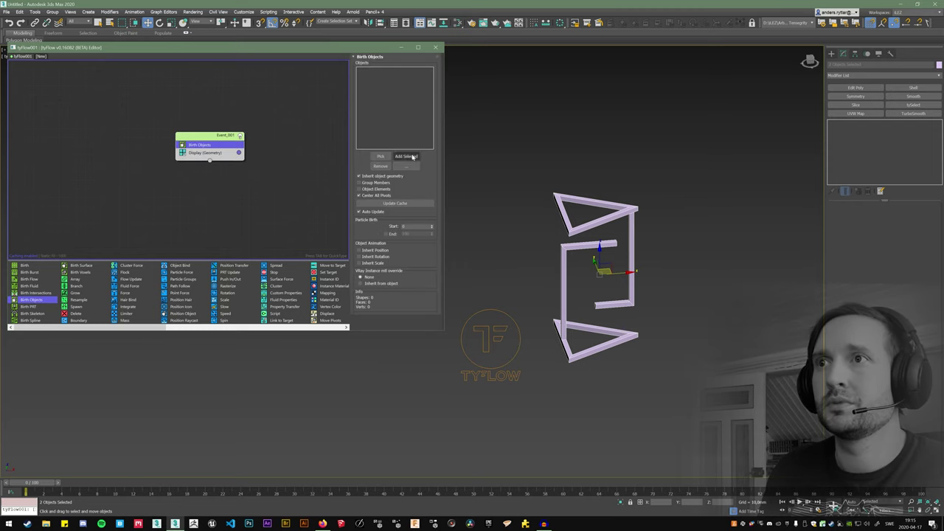
left_click(618, 156)
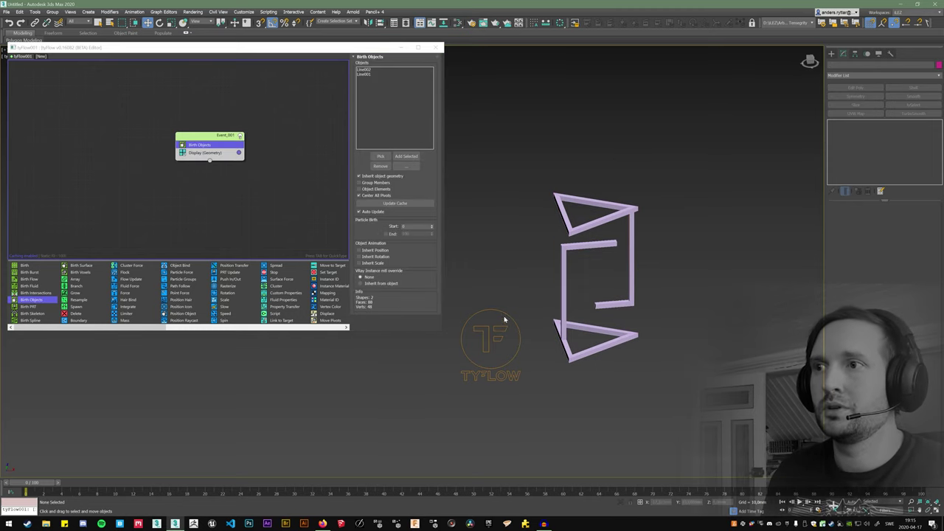
left_click(499, 346)
scroll(600, 275, "up", 4)
scroll(587, 306, "down", 2)
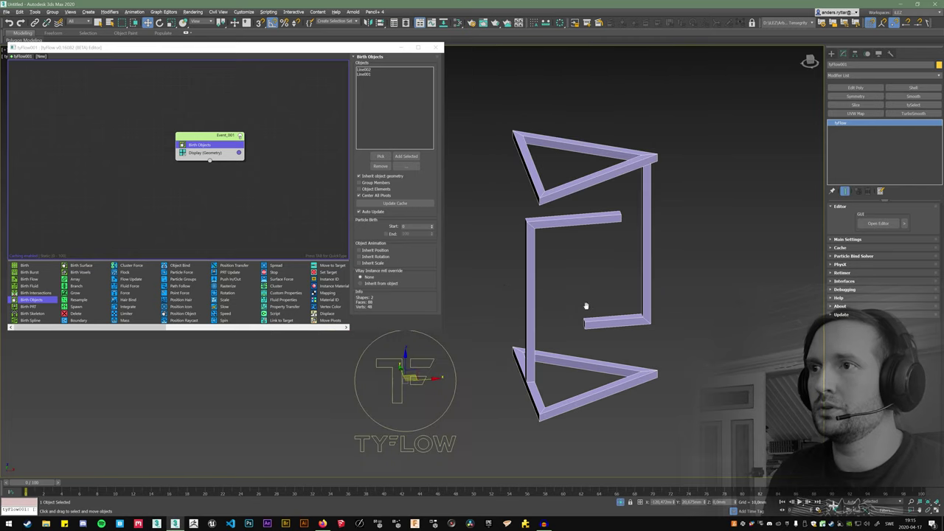
scroll(586, 305, "down", 4)
left_click(543, 296)
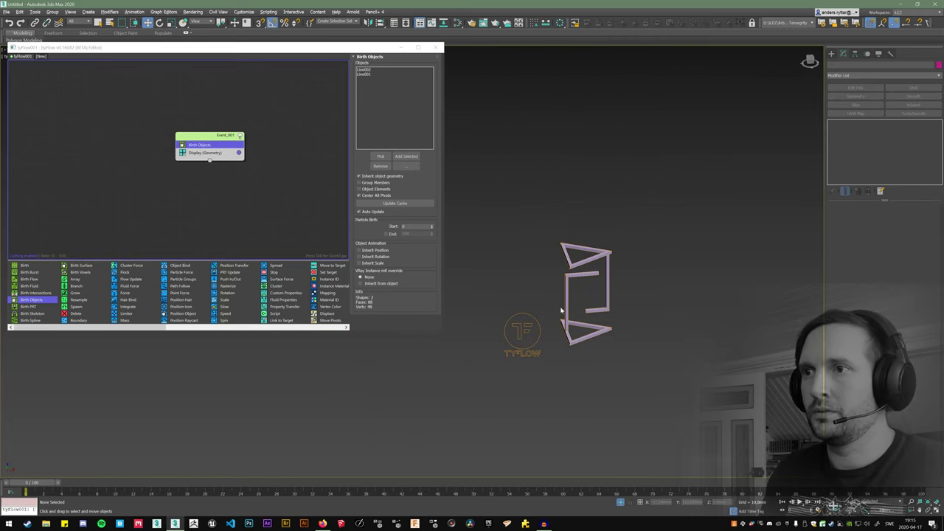
Step: Insert a PhysX Shape operator between Birth Objects and Display, keeping Convex Hull as the hull type
left_click(204, 154)
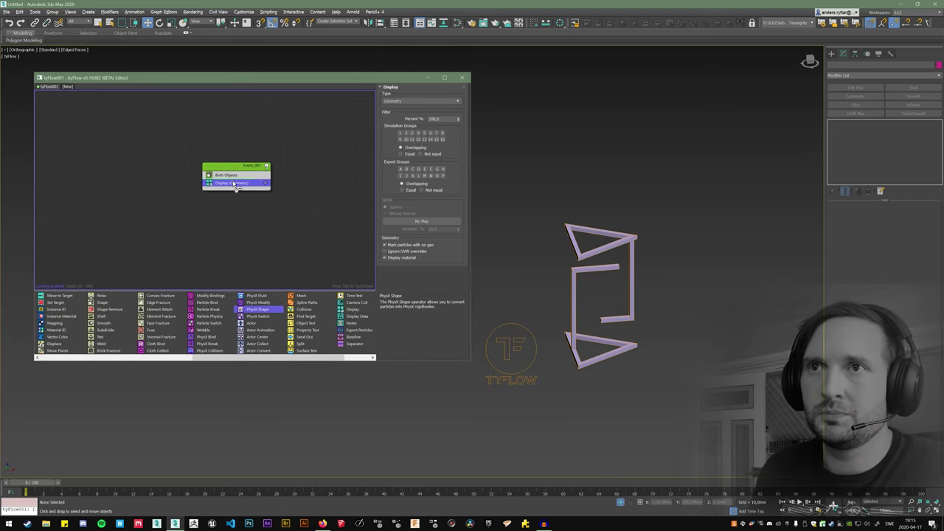
left_click_drag(236, 182, 236, 182)
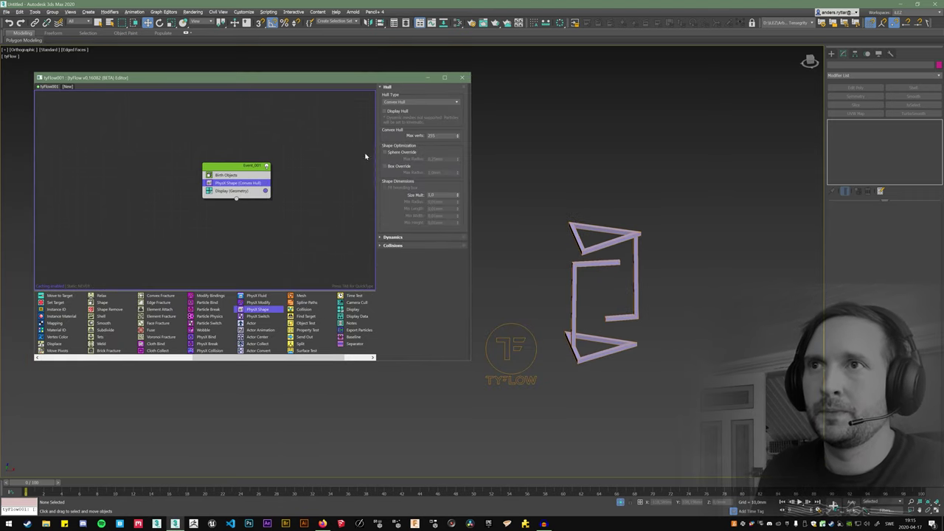
left_click(423, 102)
left_click(405, 109)
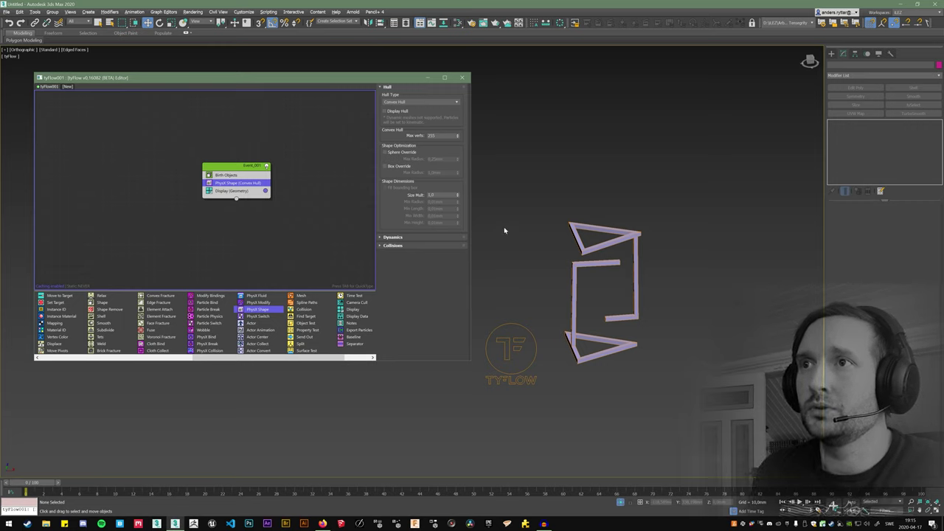
Step: Turn on Display Hull for the PhysX Shape operator
scroll(594, 316, "up", 3)
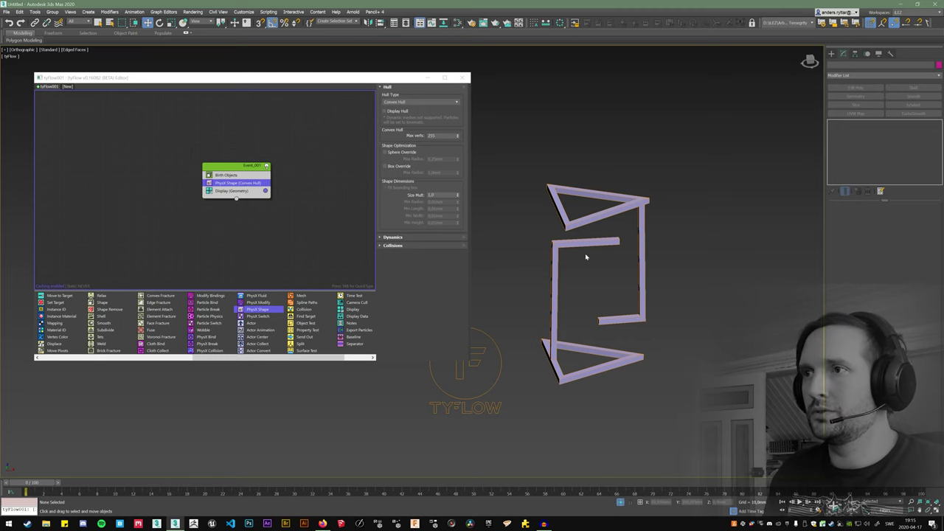
mouse_move(623, 227)
middle_mouse_down("alt")
mouse_move(601, 196)
mouse_move(595, 204)
mouse_move(613, 204)
mouse_move(591, 178)
middle_mouse_up("alt")
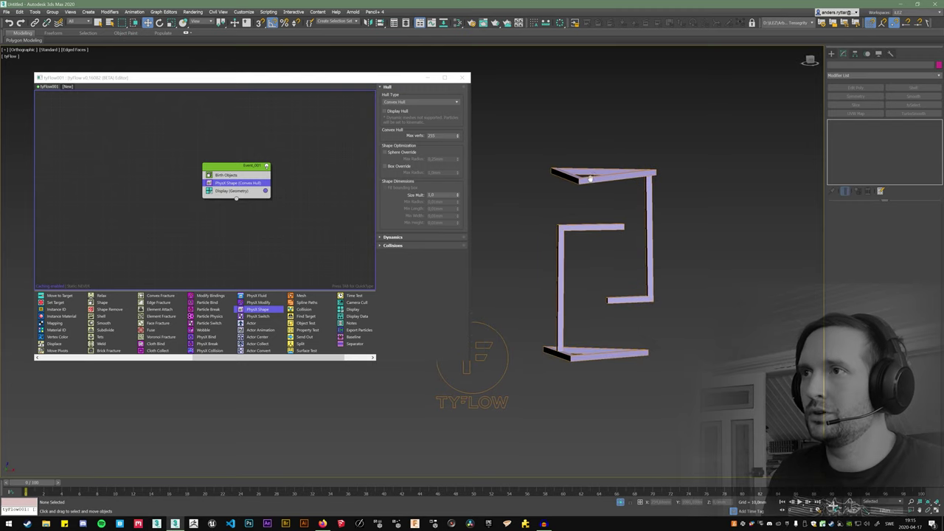
left_click(402, 110)
middle_click_drag(627, 255, 642, 257, "alt")
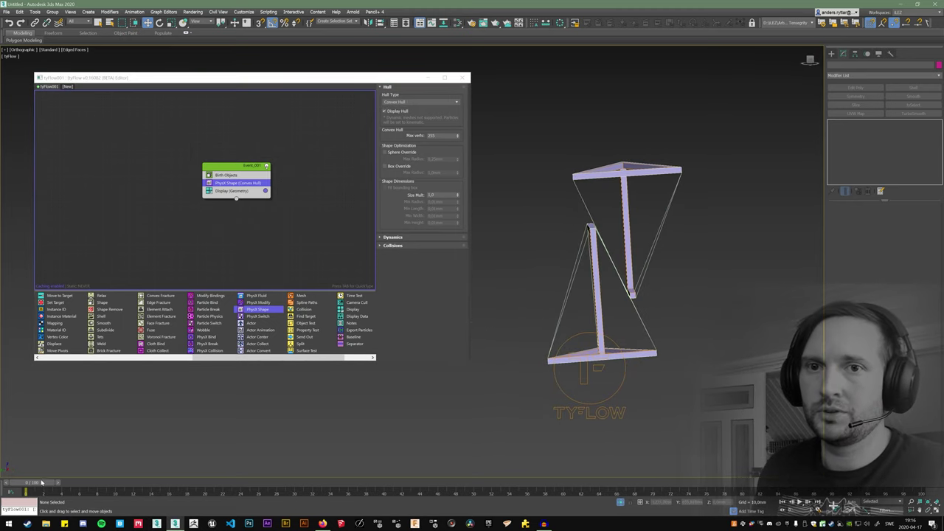
Step: Scrub the timeline to preview how the frames collide, return to frame 0 and check the available hull types
left_click_drag(42, 483, 329, 478)
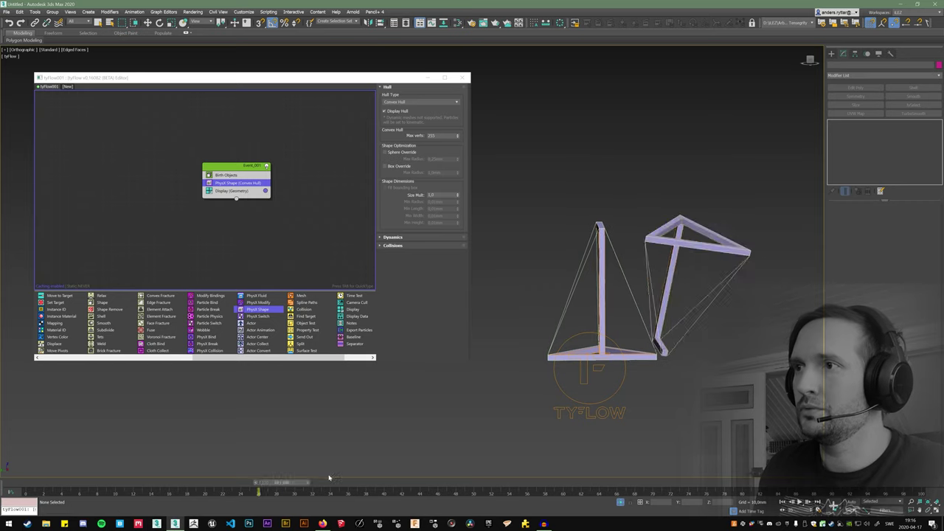
left_click_drag(329, 478, 505, 478)
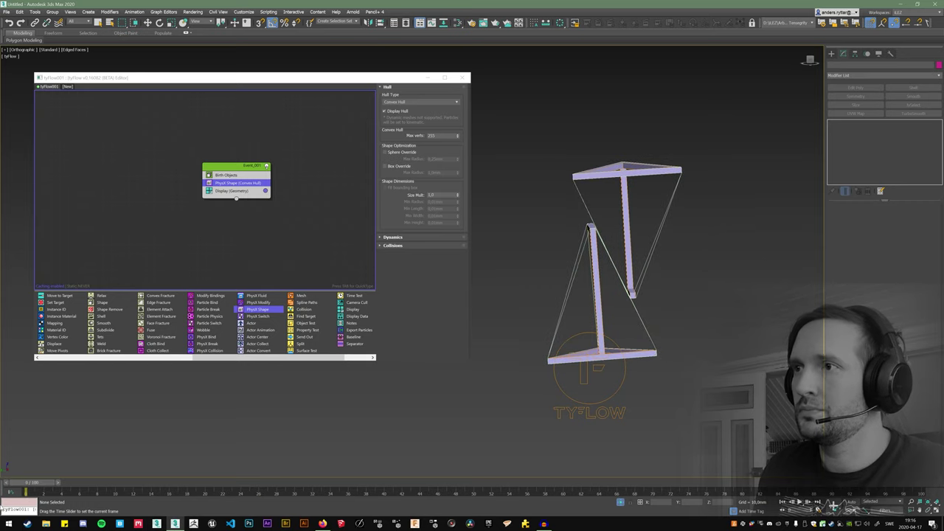
left_click(147, 23)
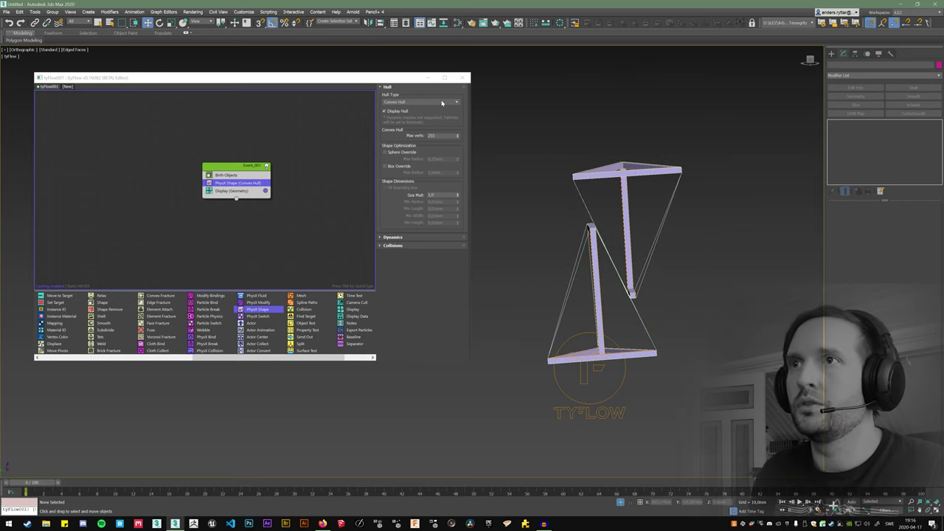
left_click(442, 103)
left_click(425, 103)
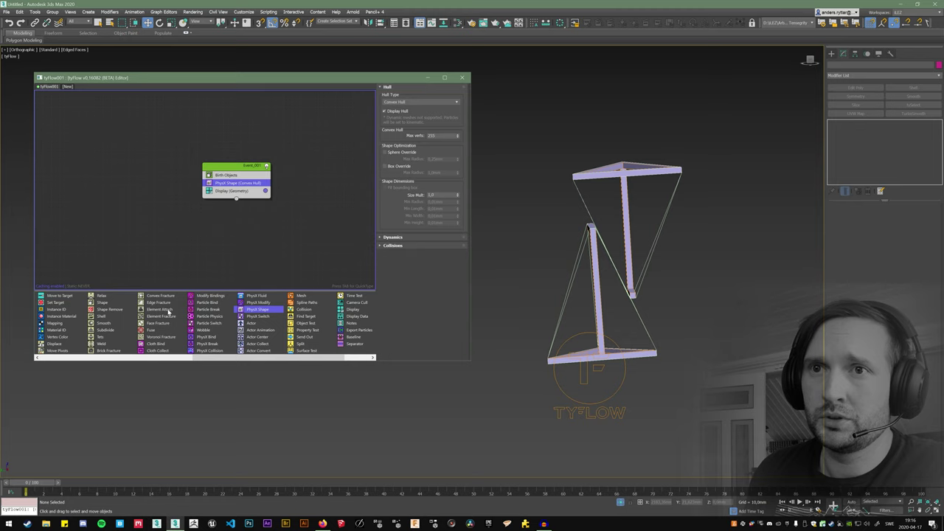
Step: Insert an Element Fracture operator between Birth Objects and PhysX Shape to split the frames into their elements
left_click_drag(168, 310, 239, 246)
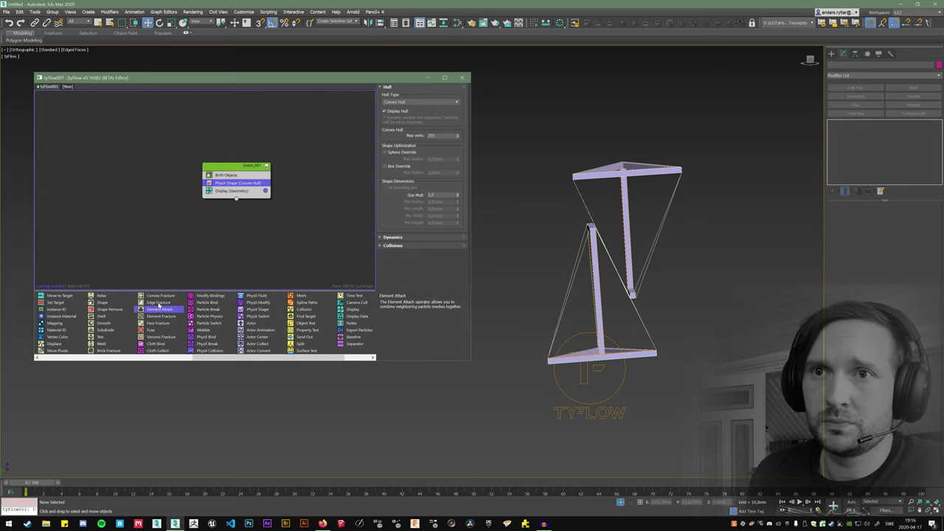
left_click_drag(178, 317, 250, 259)
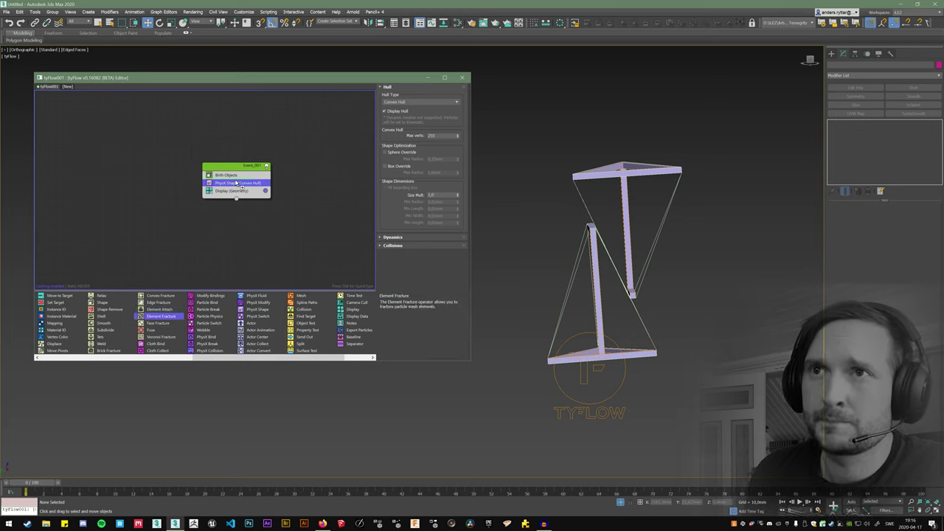
left_click_drag(236, 182, 237, 183)
middle_click_drag(621, 212, 645, 208, "alt")
middle_click_drag(689, 265, 680, 313, "alt")
scroll(691, 258, "up", 4)
scroll(597, 243, "down", 3)
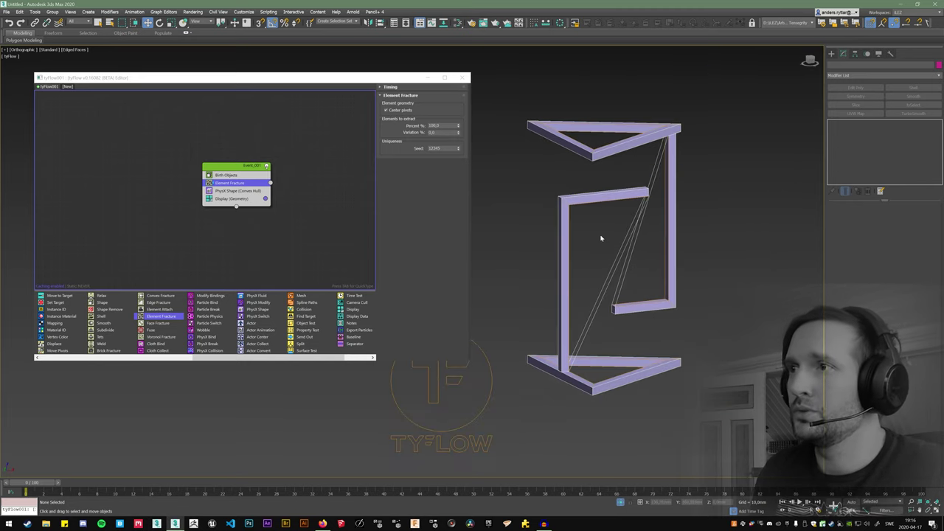
Step: Show the Scene Explorer and split the lower frame (Line001) into separate bar elements by detaching polygons with Detach To Element
left_click(395, 24)
left_click_drag(117, 79, 199, 74)
key("4")
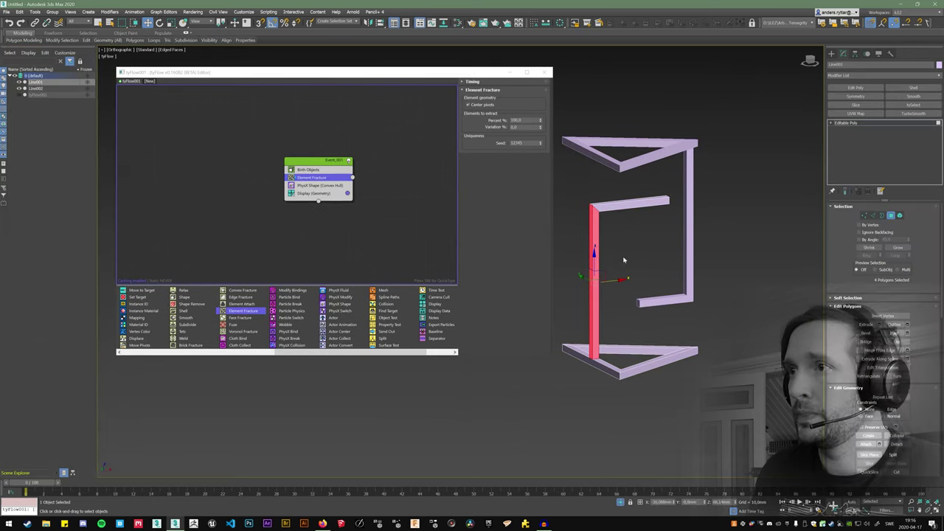
scroll(875, 344, "down", 5)
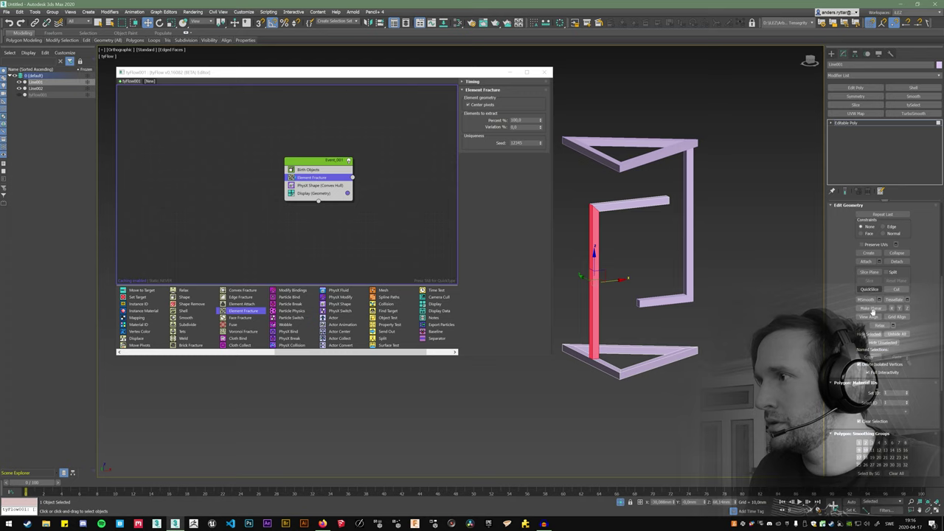
left_click(897, 262)
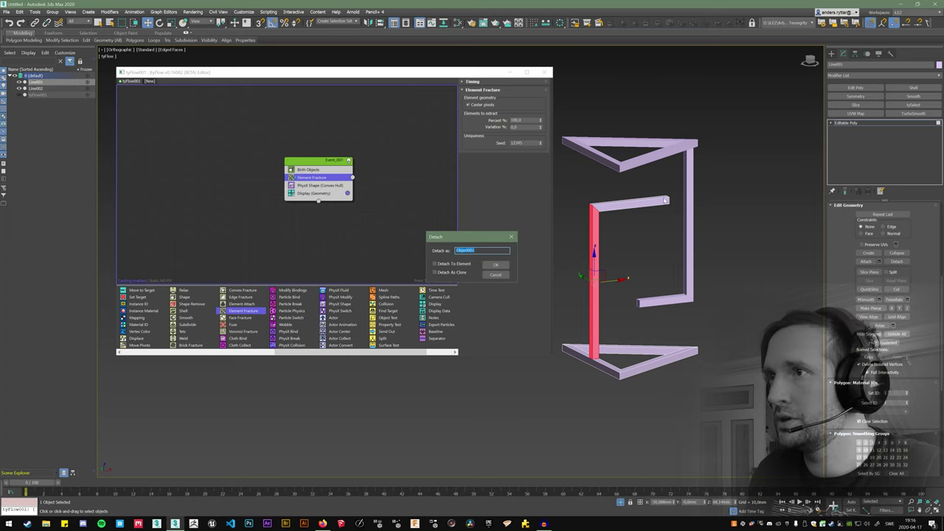
left_click(462, 265)
left_click(502, 264)
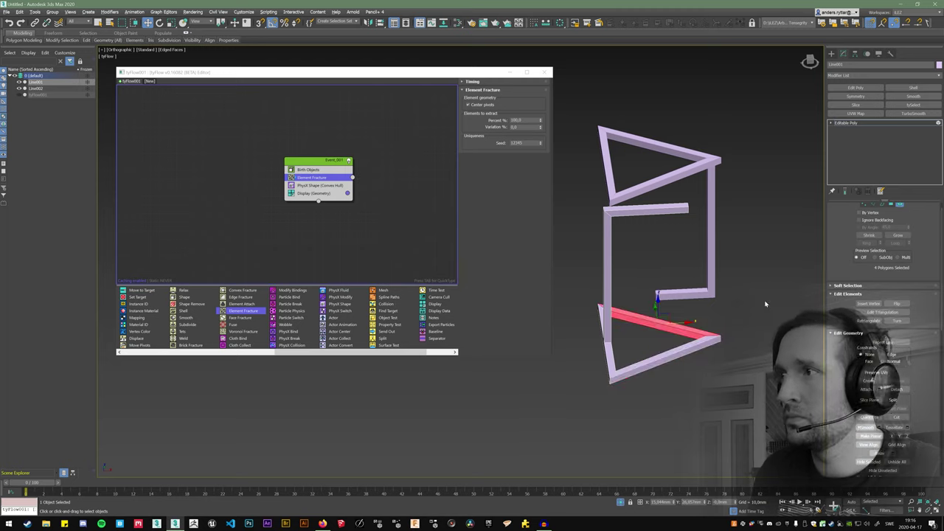
Step: Select the lower frame's bars one by one at element level to check that each is a separate element
left_click(608, 247)
left_click(629, 211)
left_click(613, 256)
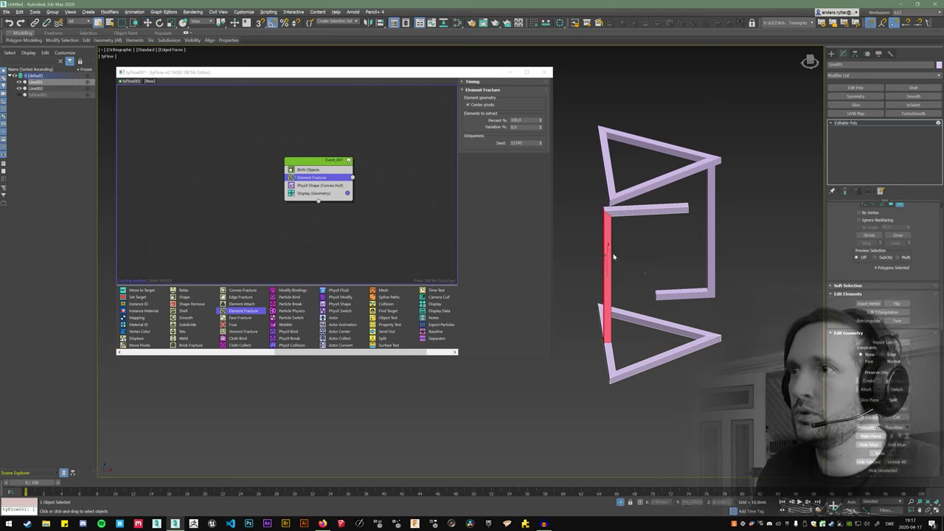
left_click(610, 349)
left_click(649, 365)
left_click(664, 326)
middle_click_drag(665, 326, 638, 336)
left_click(899, 205)
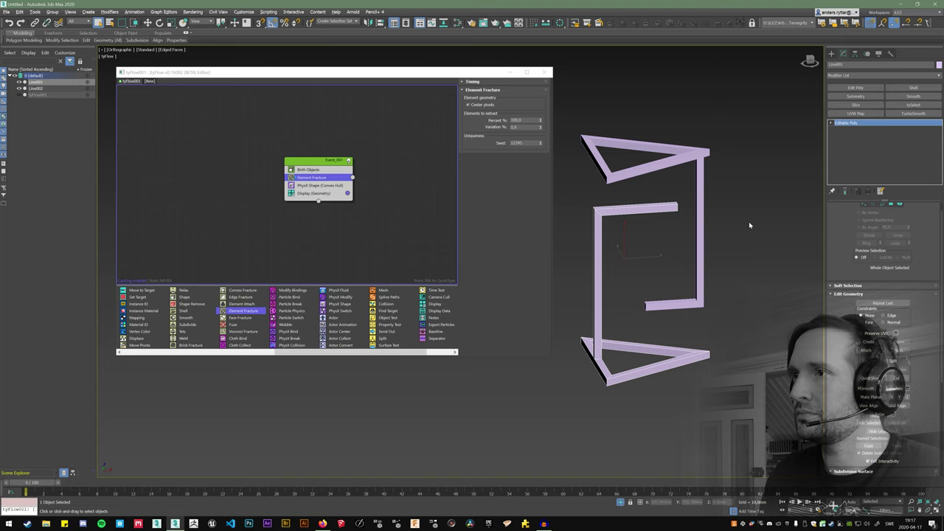
Step: Split the upper frame (Line002) into separate bar elements by detaching each bar's polygons with Detach To Element
left_click(702, 179)
scroll(848, 216, "up", 1)
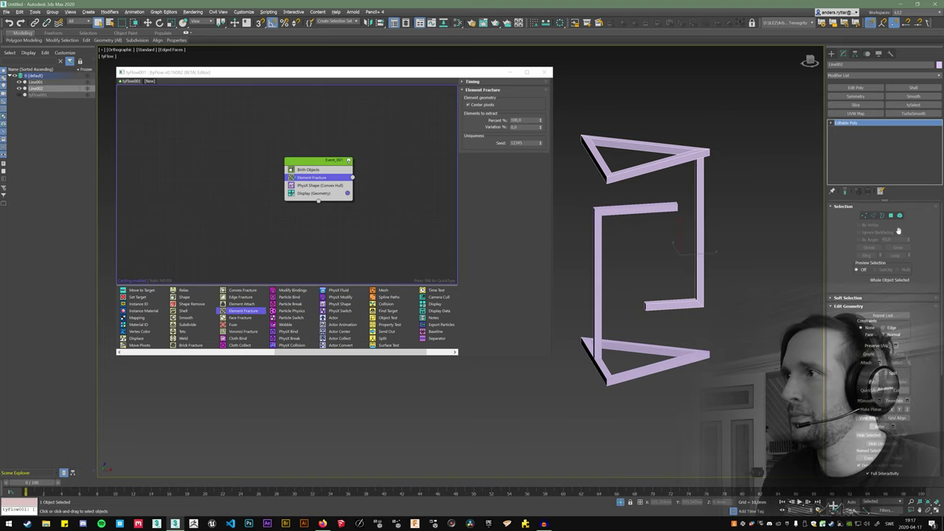
left_click(892, 215)
scroll(849, 337, "down", 3)
left_click(897, 408)
key("Return")
left_click(657, 166)
left_click(595, 164)
left_click(897, 408)
key("Escape")
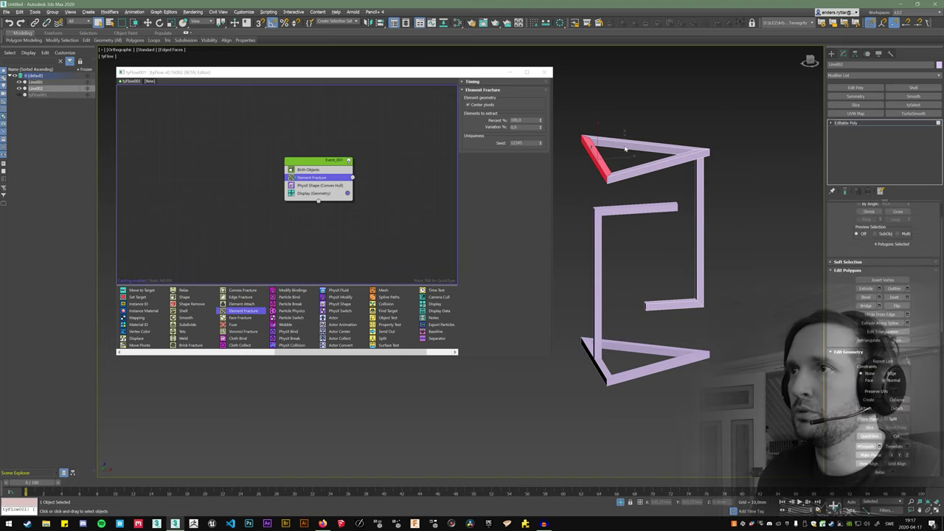
left_click(626, 149)
left_click(897, 408)
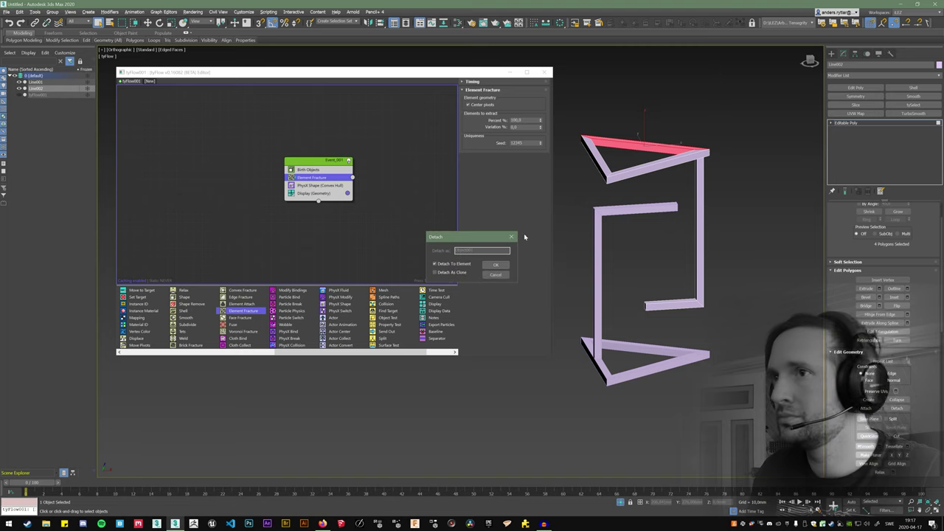
left_click(505, 264)
Step: Check at element level that the upper frame's bars are separate, test-moving one triangle bar and undoing the move
scroll(885, 262, "up", 2)
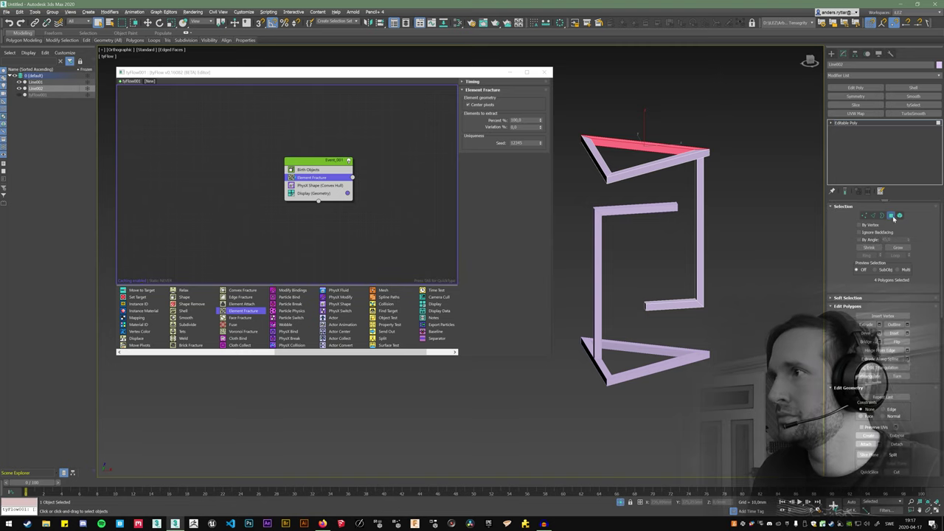
left_click(899, 216)
left_click(670, 162)
left_click(600, 161)
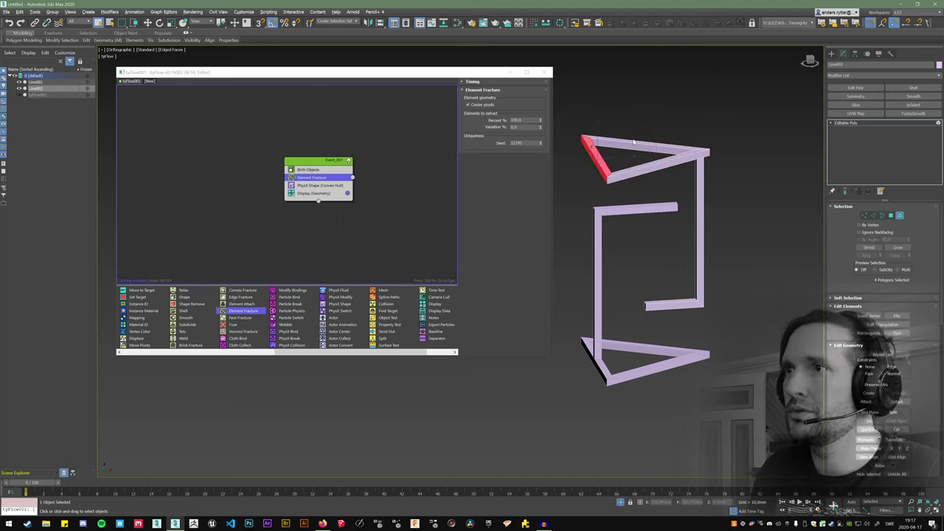
left_click(636, 142)
key("w")
left_click_drag(646, 128, 647, 104)
key("ctrl+z")
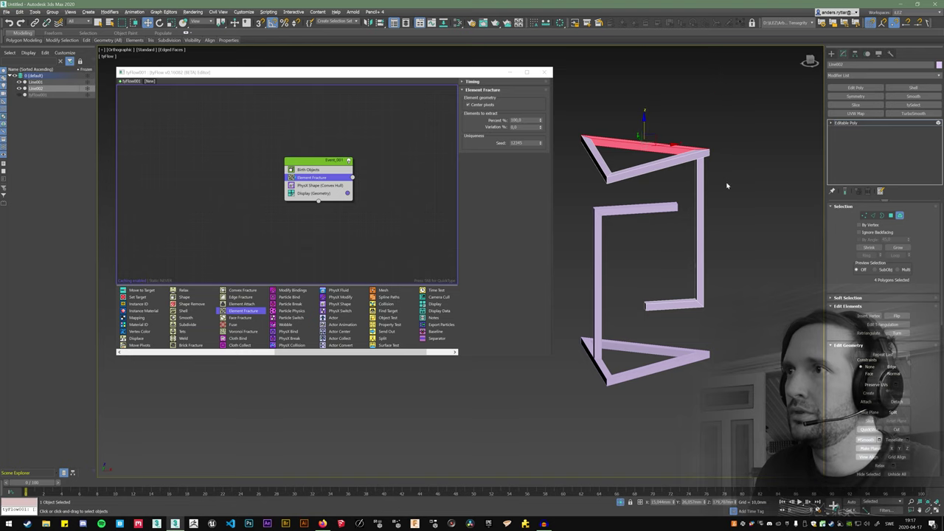
left_click(701, 178)
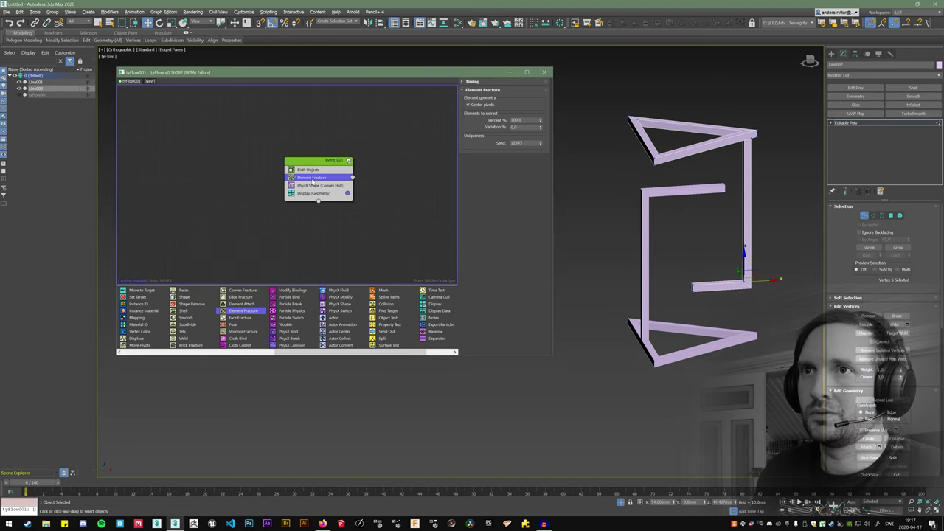
Step: Hide Line001 and Line002, show tyFlow001 and scrub the timeline to preview the fractured bars
left_click_drag(322, 162, 316, 158)
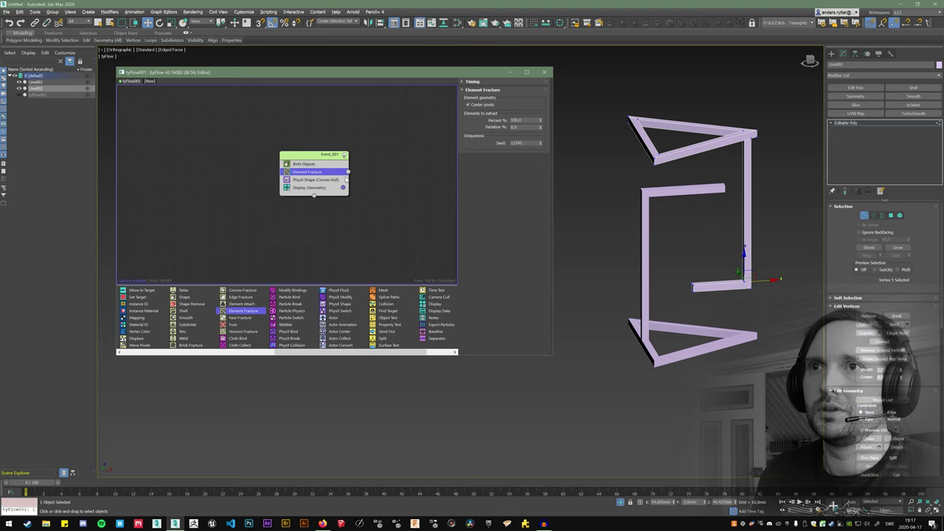
left_click(20, 89)
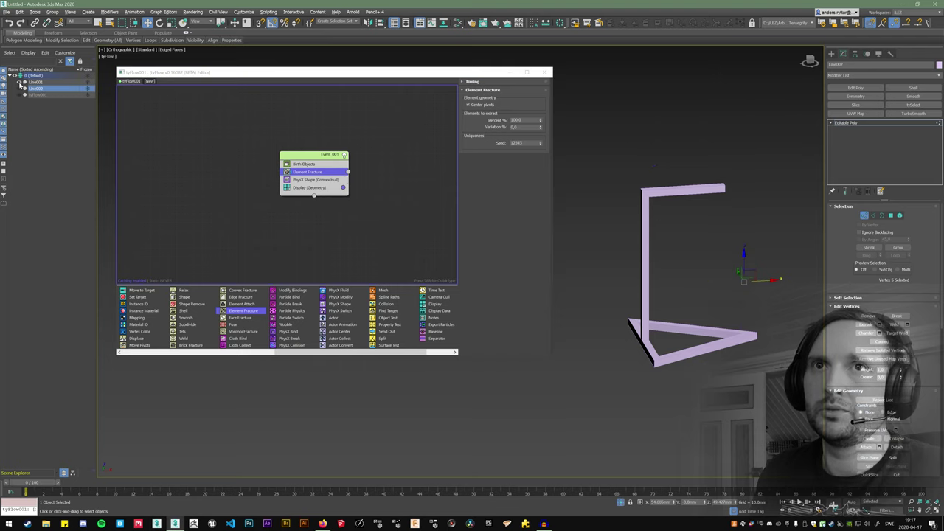
left_click(19, 82)
left_click(20, 95)
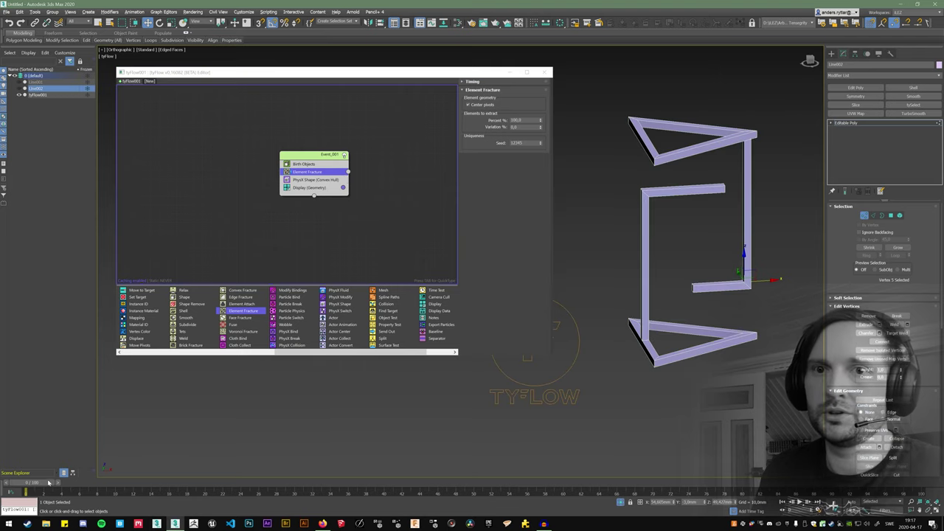
left_click_drag(49, 482, 45, 409)
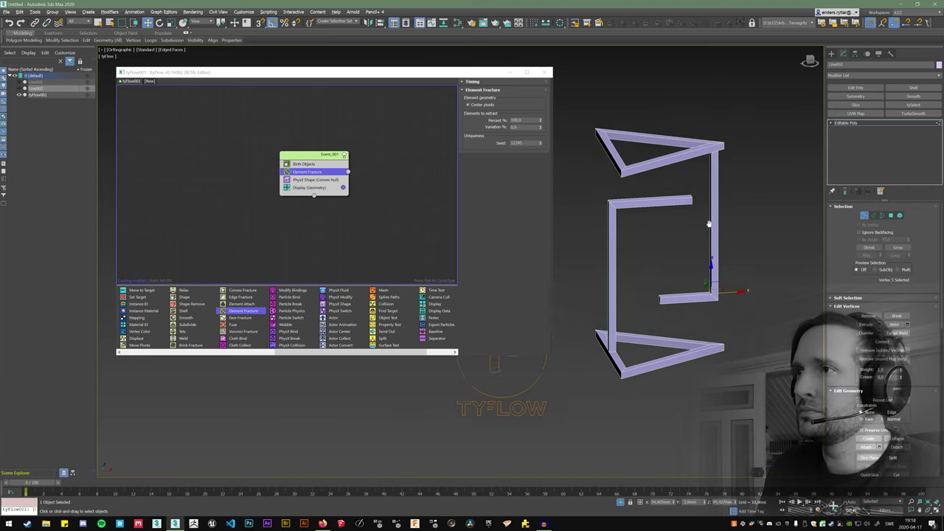
Step: Hide tyFlow001, show both source frames again and inspect their joints and elements up close
scroll(709, 224, "down", 2)
left_click(19, 95)
left_click(19, 88)
left_click(19, 82)
scroll(700, 192, "up", 6)
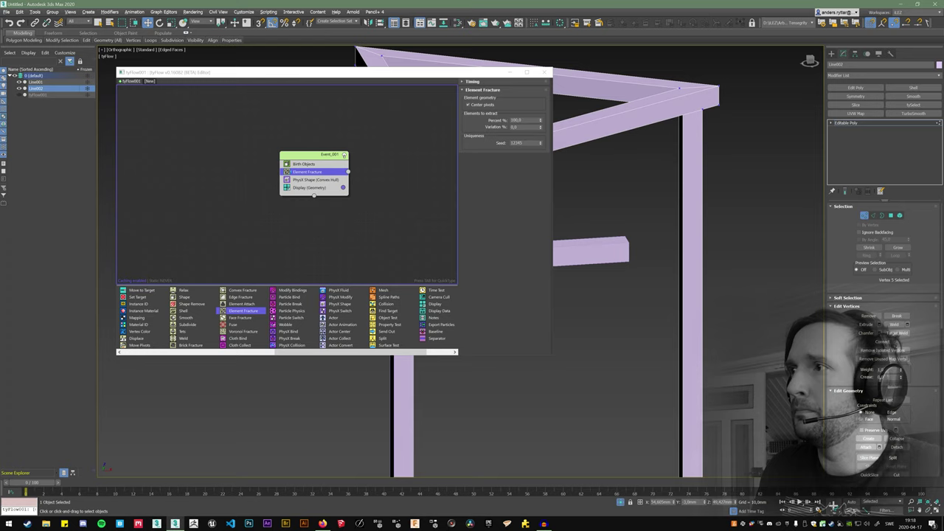
scroll(700, 192, "down", 5)
key("5")
left_click(694, 214)
left_click(682, 348)
left_click(900, 216)
left_click(611, 199)
left_click(745, 222)
left_click(900, 215)
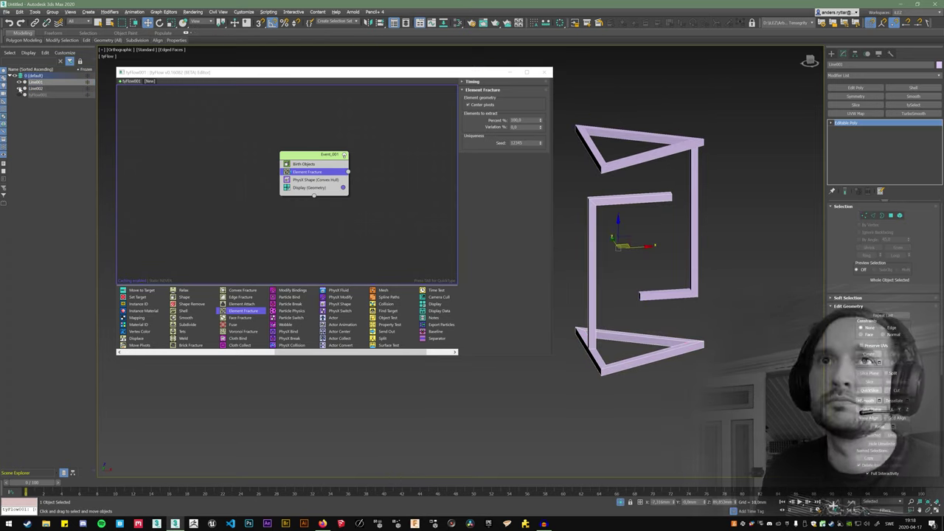
Step: Hide both source frames, show tyFlow001 and scrub through the first frames of the simulation
left_click(19, 82)
left_click(19, 88)
left_click(19, 95)
left_click_drag(47, 485, 1, 470)
key("w")
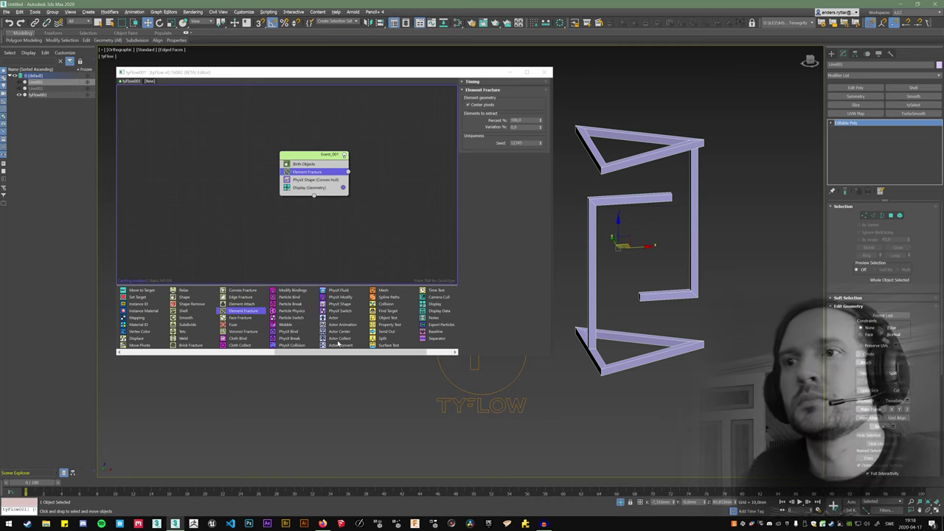
Step: In the front view, show Line001 and Line002 and move both up slightly so the lower frame's base rests on the ground line
key("f")
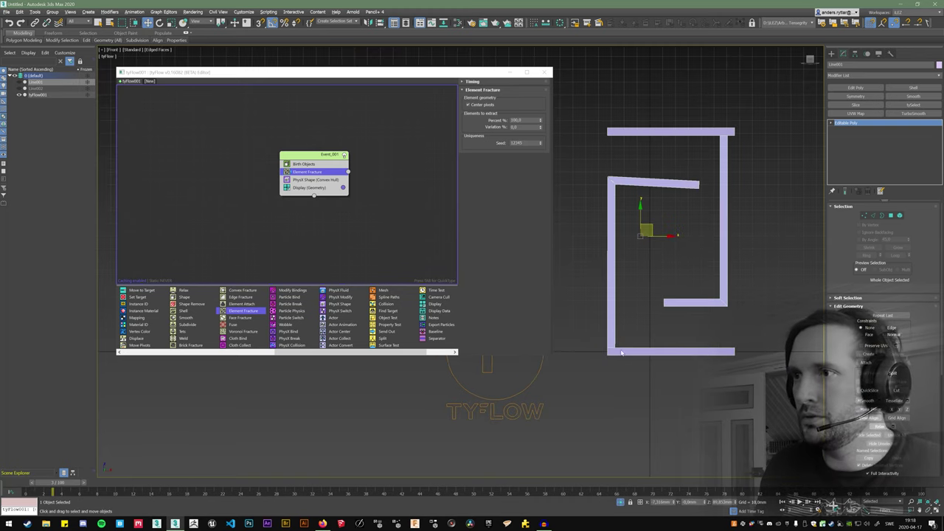
middle_click_drag(681, 358, 668, 365)
scroll(669, 364, "up", 1)
scroll(669, 365, "down", 2)
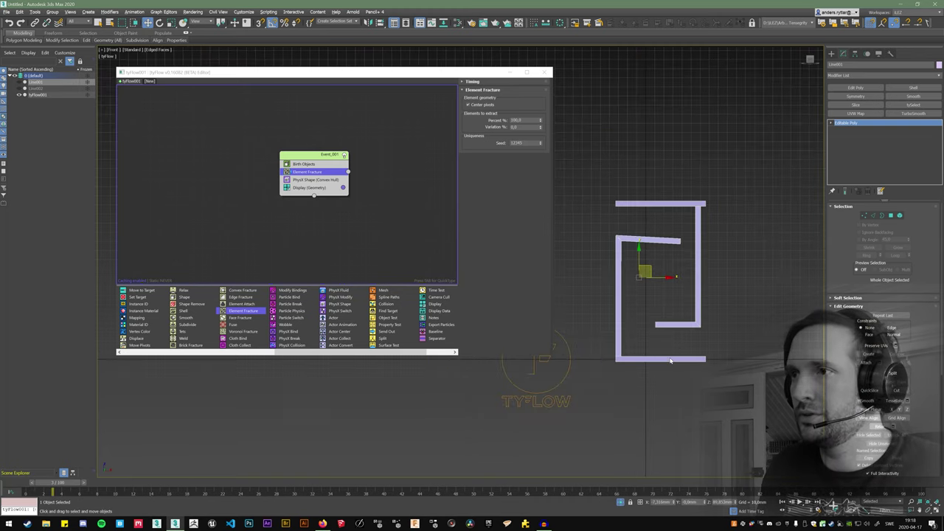
middle_click_drag(684, 326, 681, 334)
scroll(681, 334, "up", 1)
left_click(20, 89)
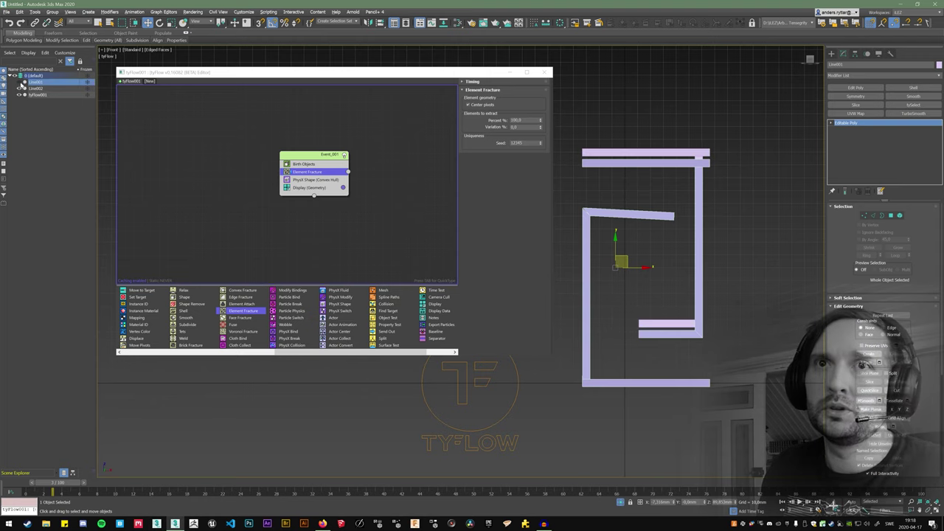
left_click(20, 83)
left_click(43, 89)
left_click(40, 83, "ctrl")
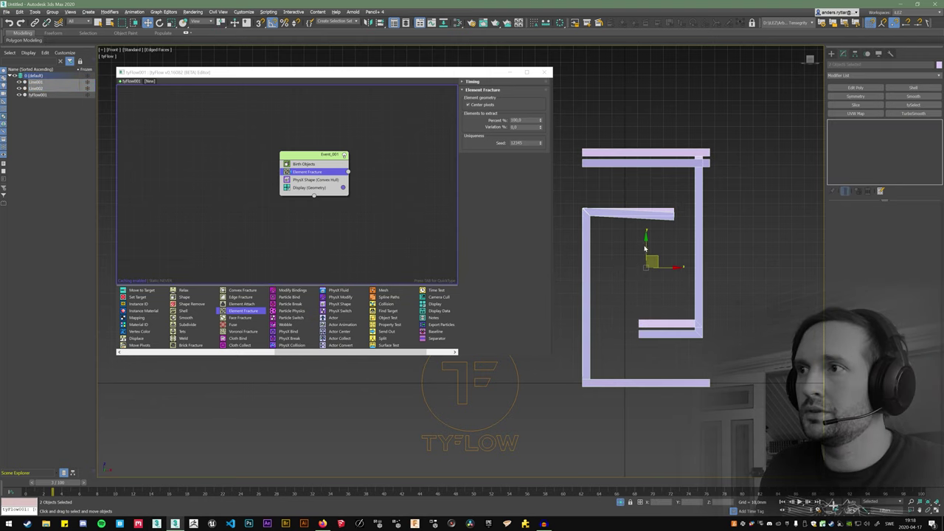
left_click_drag(646, 249, 646, 241)
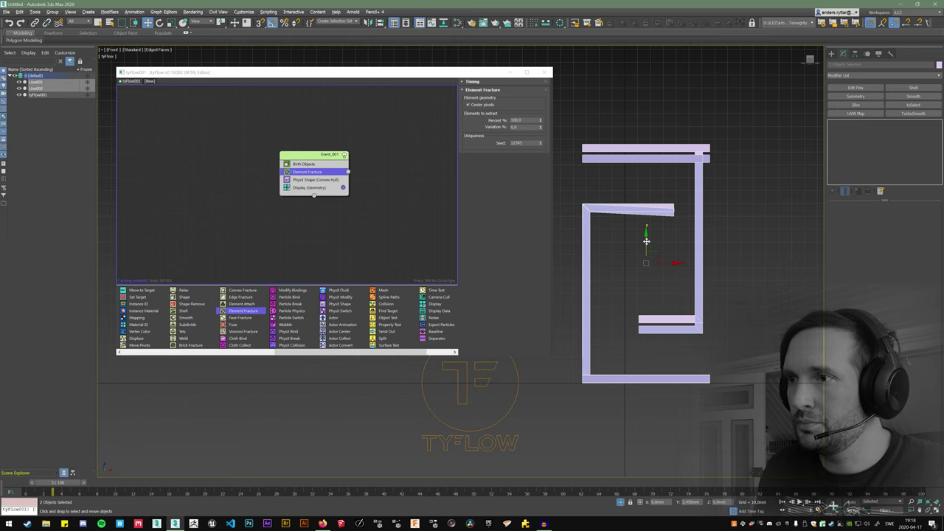
Step: Hide both source frames and scrub the timeline to preview the falling bars, ending back at frame 0
key("alt+h")
left_click_drag(55, 484, 1, 460)
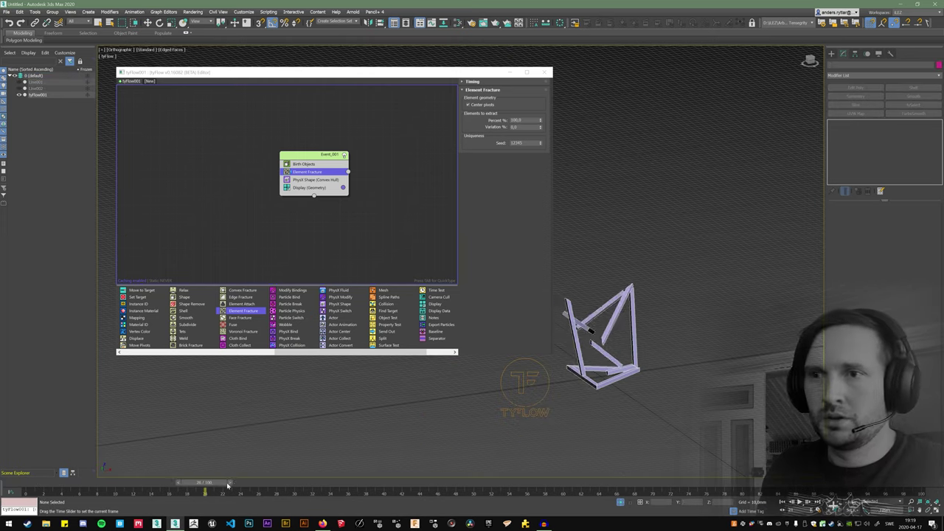
left_click(336, 216)
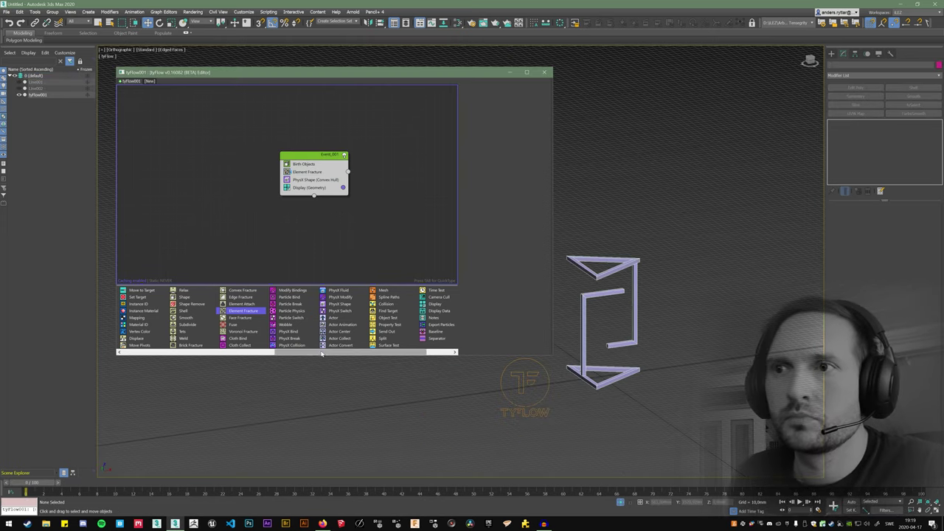
Step: Insert a PhysX Bind operator between PhysX Shape and Display and set its type to Rigid (Joint)
left_click_drag(326, 352, 352, 354)
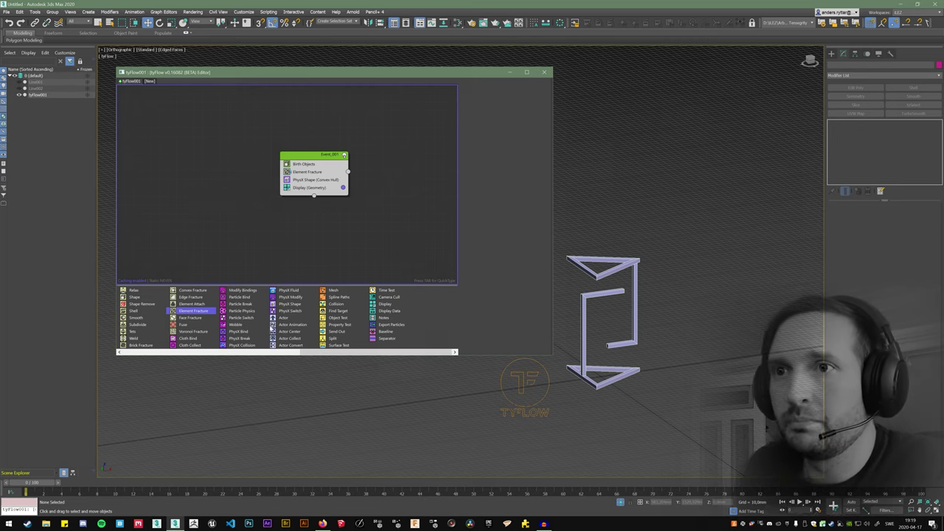
left_click_drag(248, 334, 326, 188)
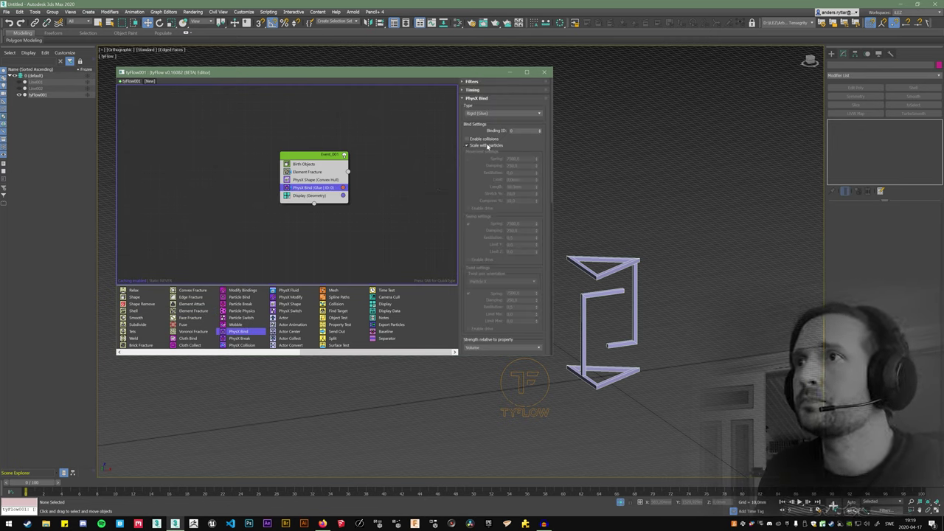
left_click(483, 113)
left_click(478, 133)
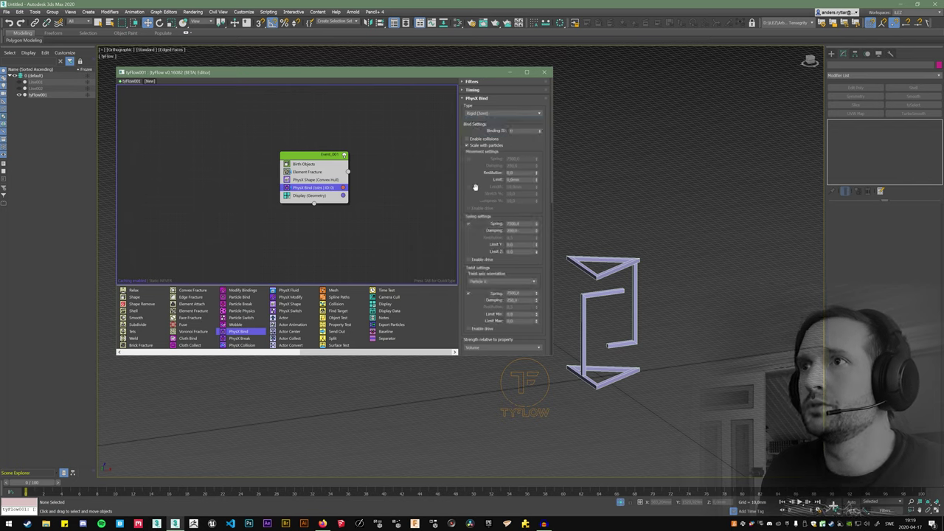
Step: Set the PhysX Bind swing and twist springs to 5000000 and both damping values to 0
scroll(476, 148, "down", 2)
double_click(518, 167)
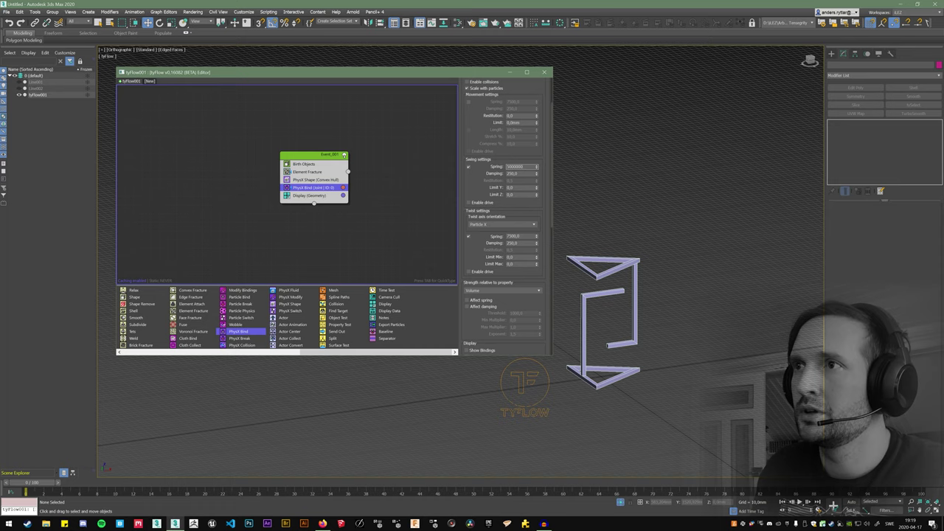
double_click(528, 237)
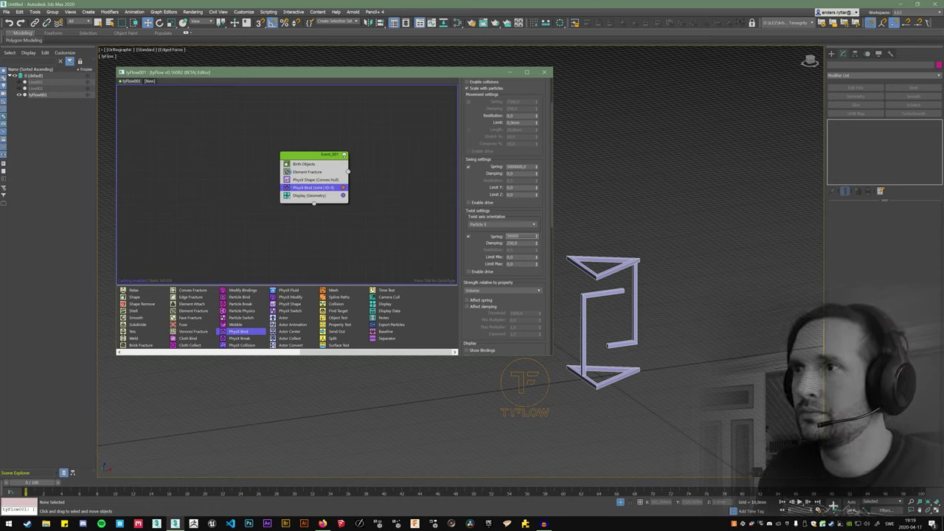
Step: Scrub the timeline to preview how the bound bars hold together, viewing the structure at an angle
left_click(599, 309)
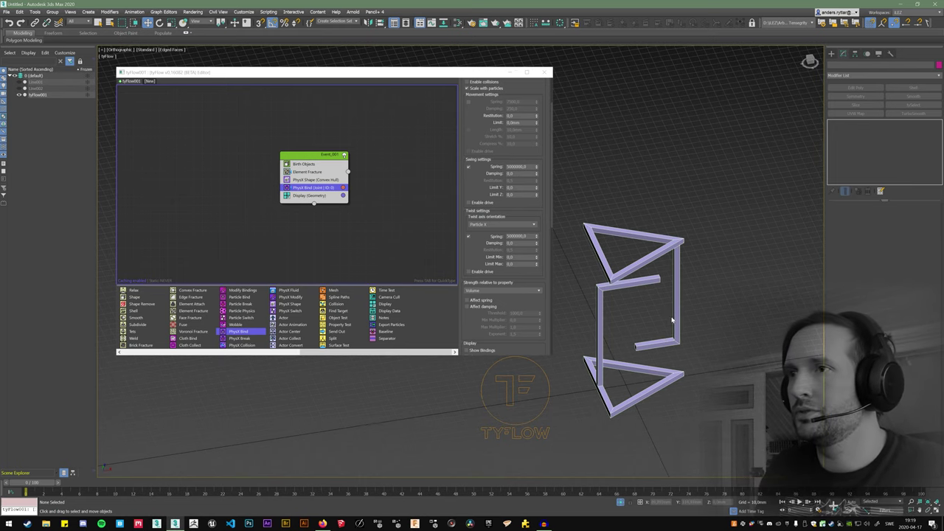
middle_click_drag(656, 329, 654, 318)
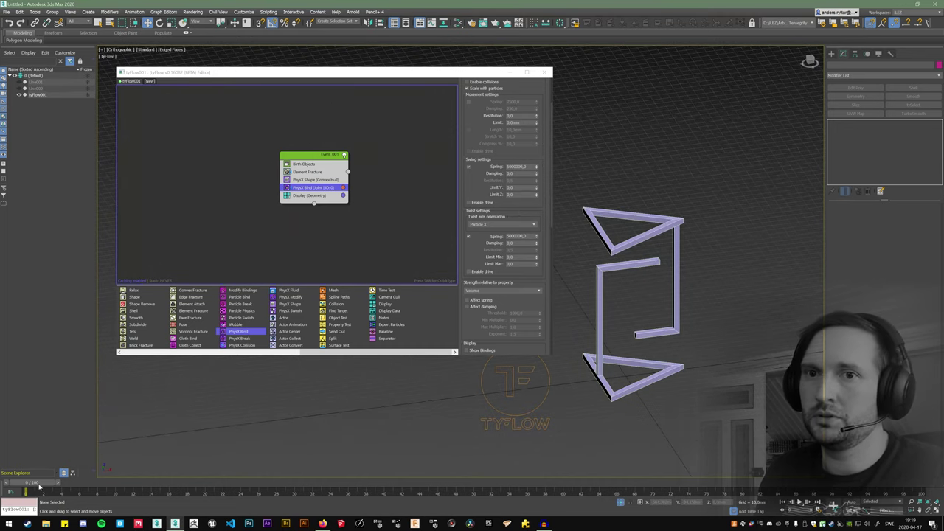
left_click_drag(29, 483, 370, 471)
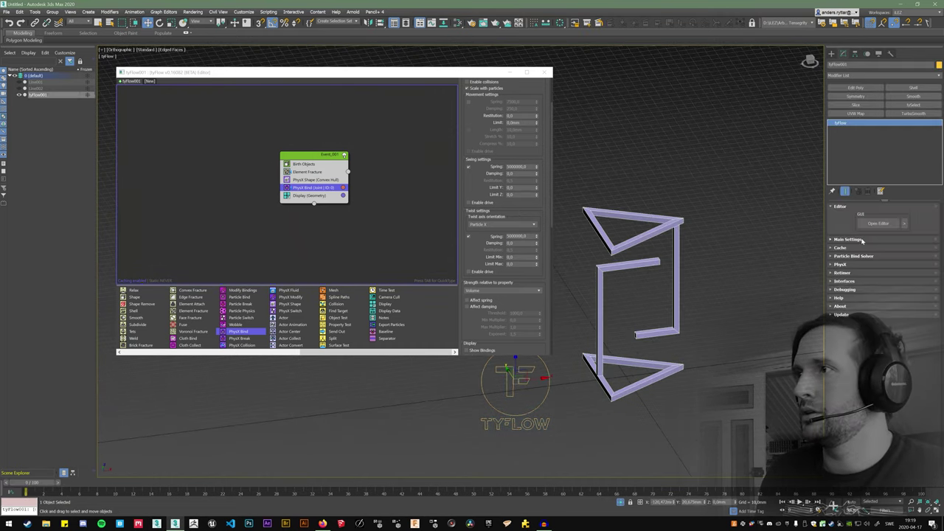
Step: Set the tyFlow time step to 1/4 Frame and the PhysX substeps, position iterations and velocity iterations to 12
left_click(864, 240)
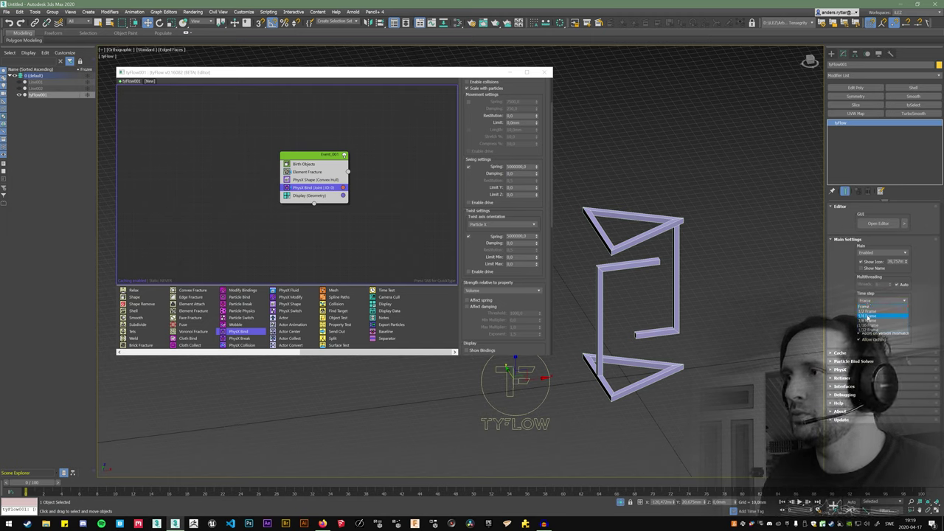
left_click(882, 301)
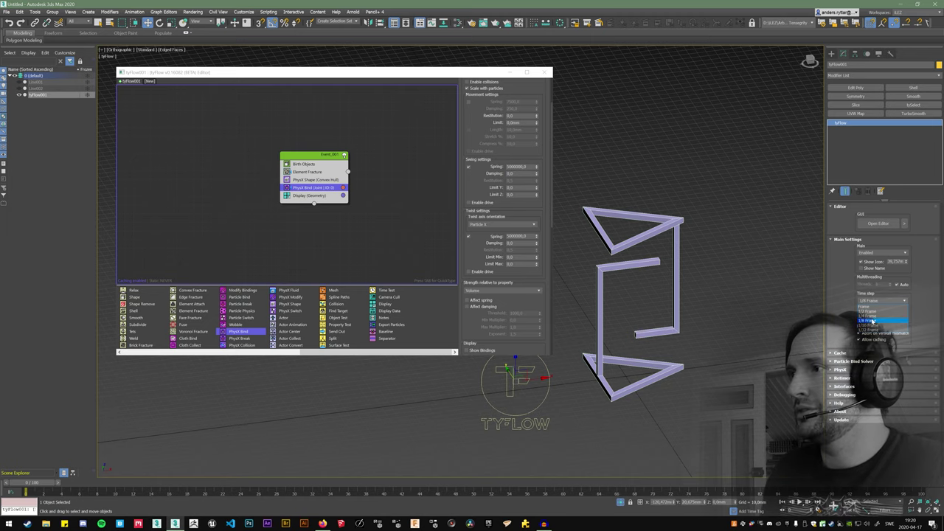
left_click(838, 369)
scroll(841, 329, "down", 15)
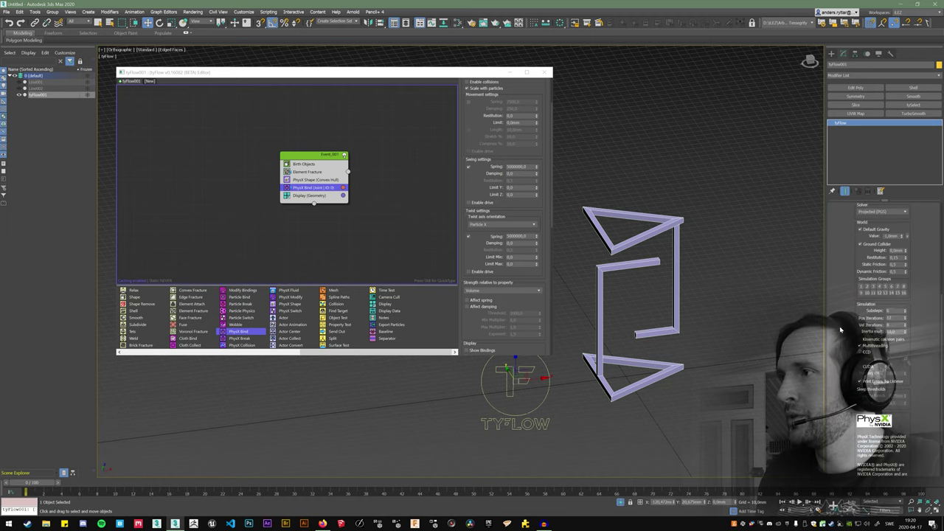
scroll(841, 329, "up", 6)
scroll(881, 325, "down", 2)
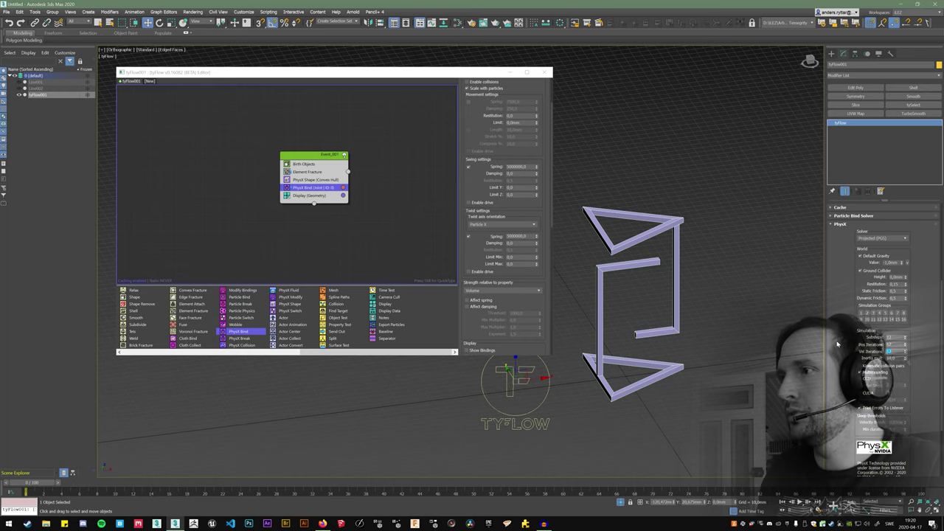
Step: Play the simulation to preview the bound bars with the new solver settings, ending back at frame 0
key("/")
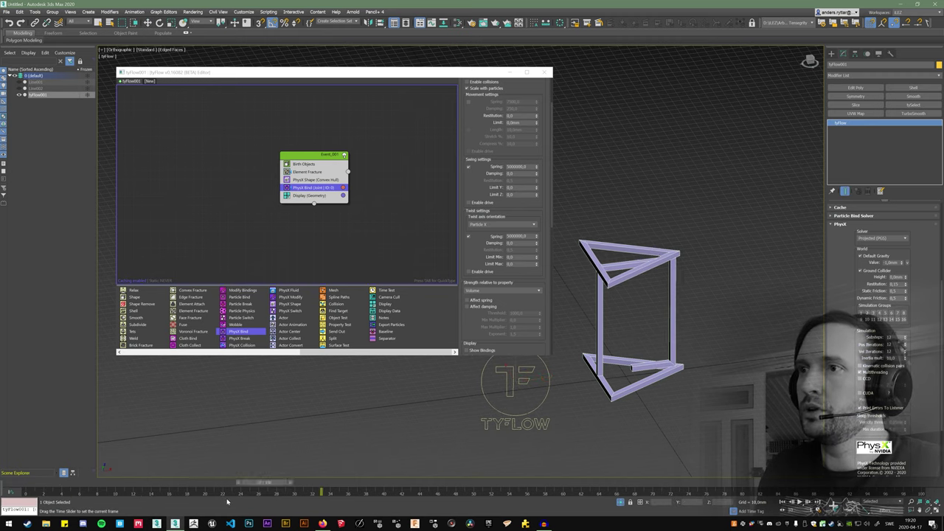
left_click_drag(48, 529, 10, 525)
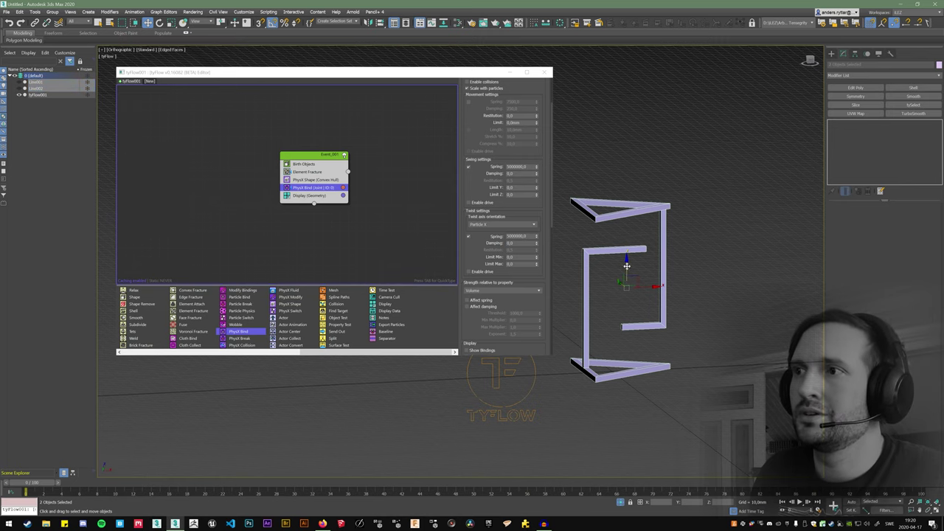
Step: Try moving and rotating both source frames together to preview how the structure falls, and undo the transforms
scroll(627, 264, "down", 3)
scroll(627, 265, "down", 1)
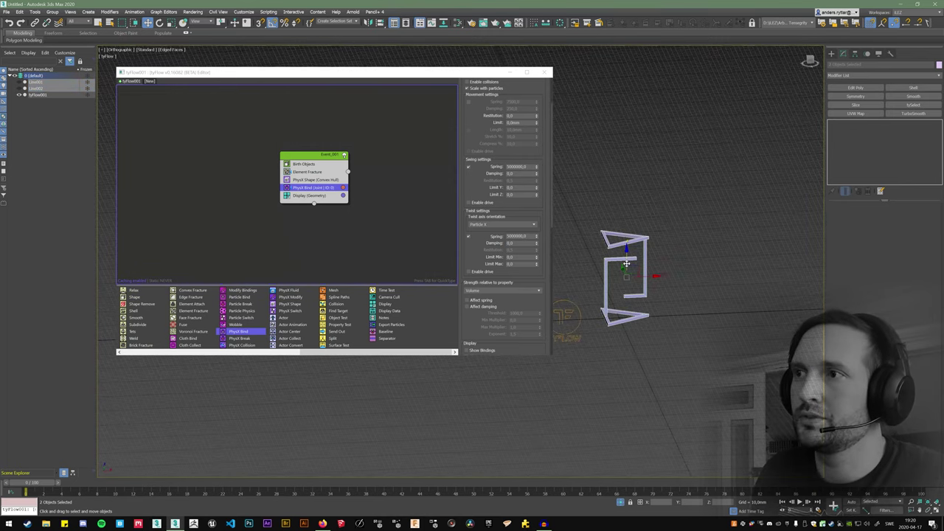
left_click_drag(627, 264, 655, 160)
key("e")
left_click_drag(54, 483, 30, 487)
key("ctrl+z")
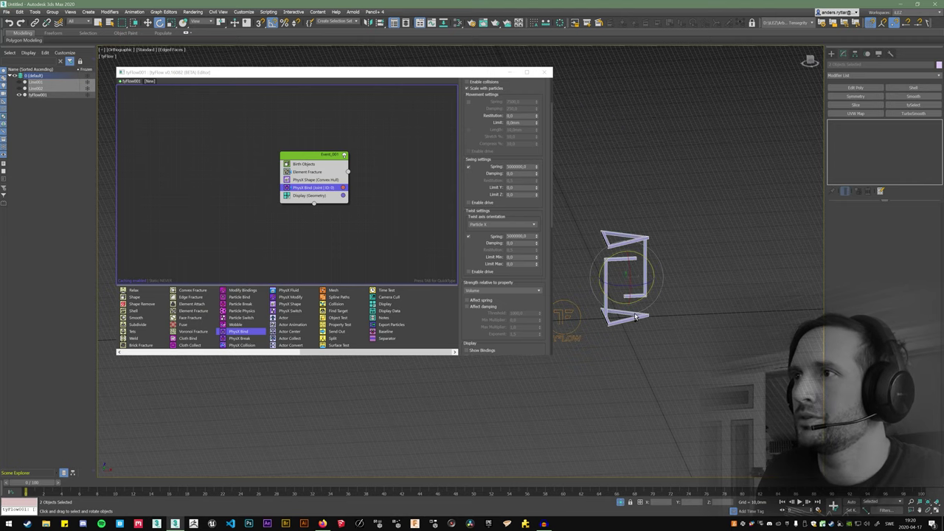
left_click(670, 232)
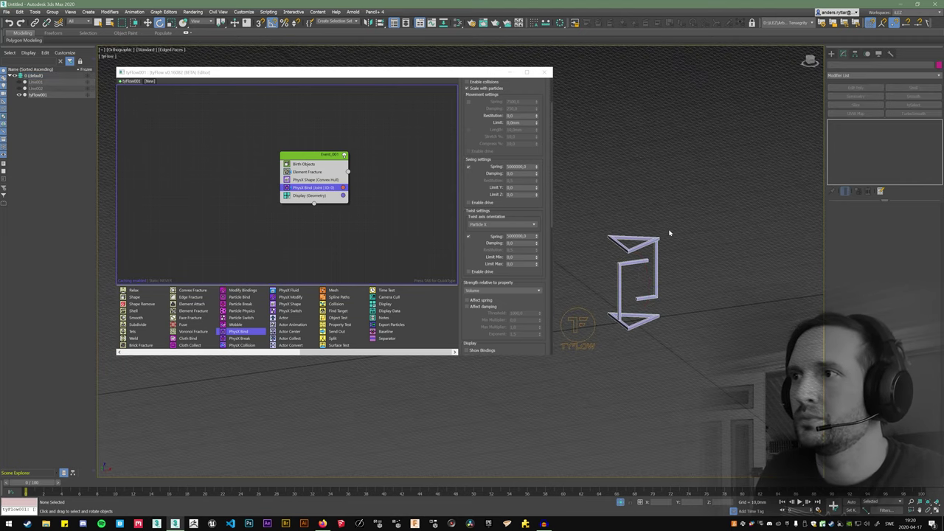
Step: Move Event_001 toward the upper-left corner of the tyFlow graph and bring the birth operators into view
left_click(340, 215)
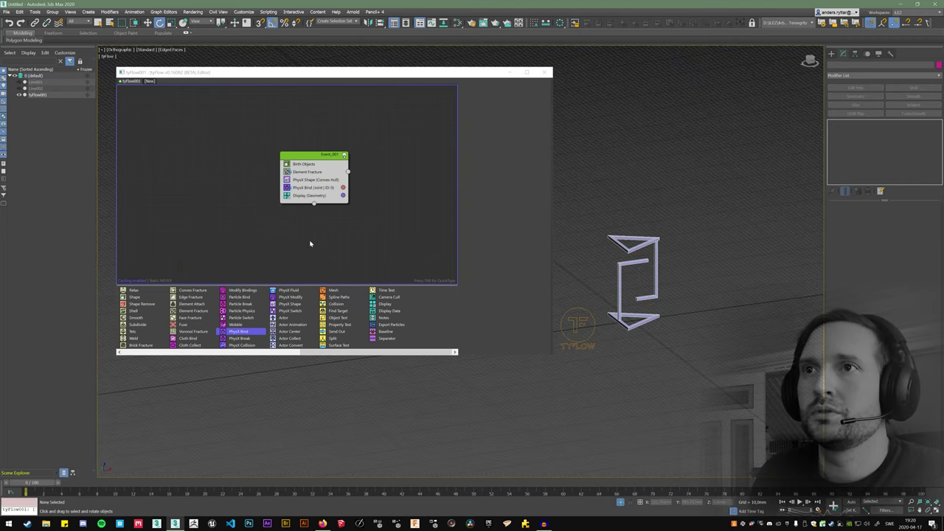
left_click(257, 269)
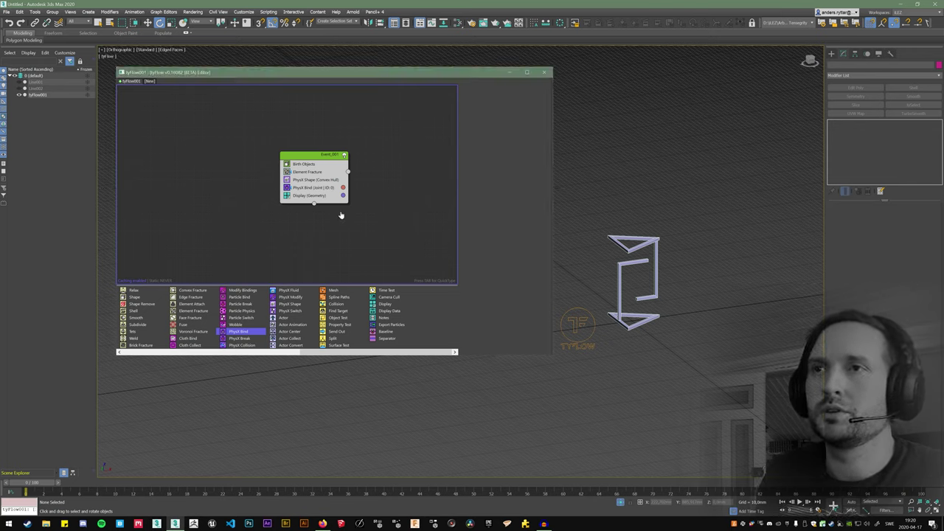
middle_click_drag(341, 216, 255, 231)
left_click_drag(236, 172, 191, 116)
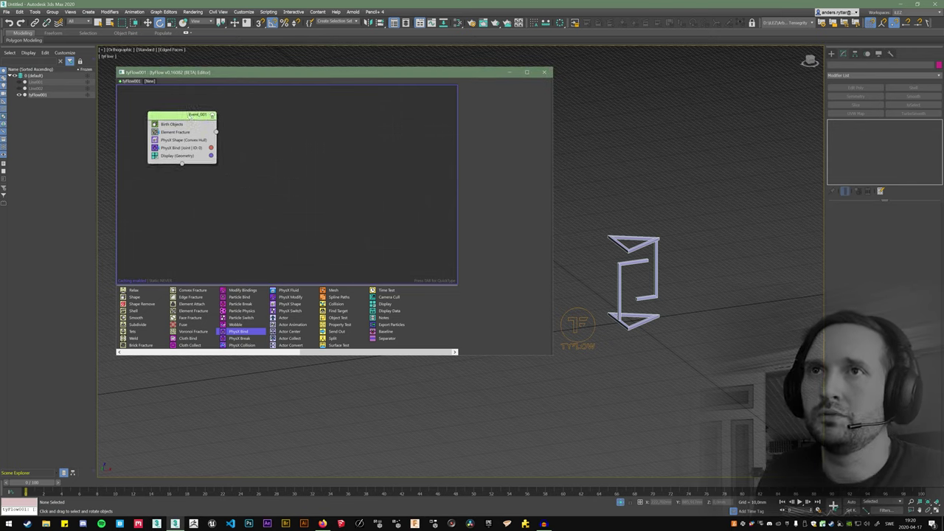
middle_click_drag(209, 175, 204, 174)
left_click(578, 322)
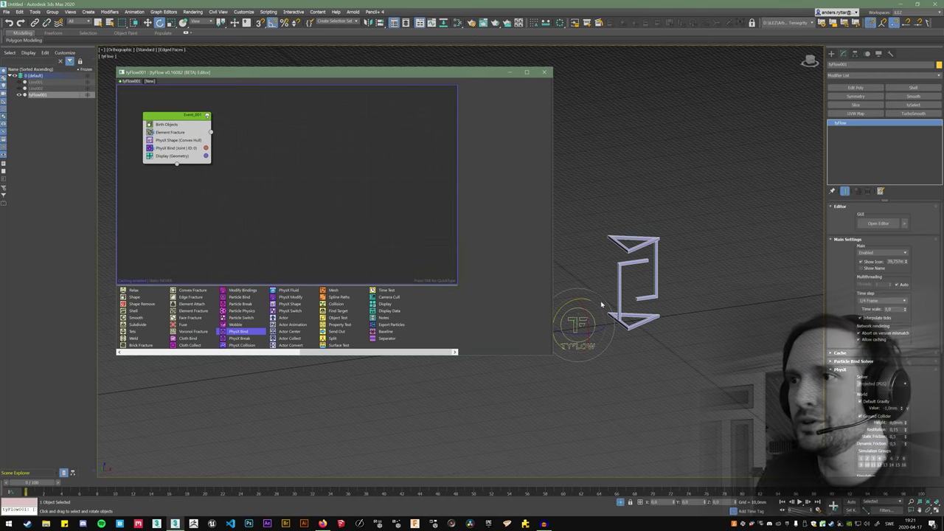
left_click(584, 276)
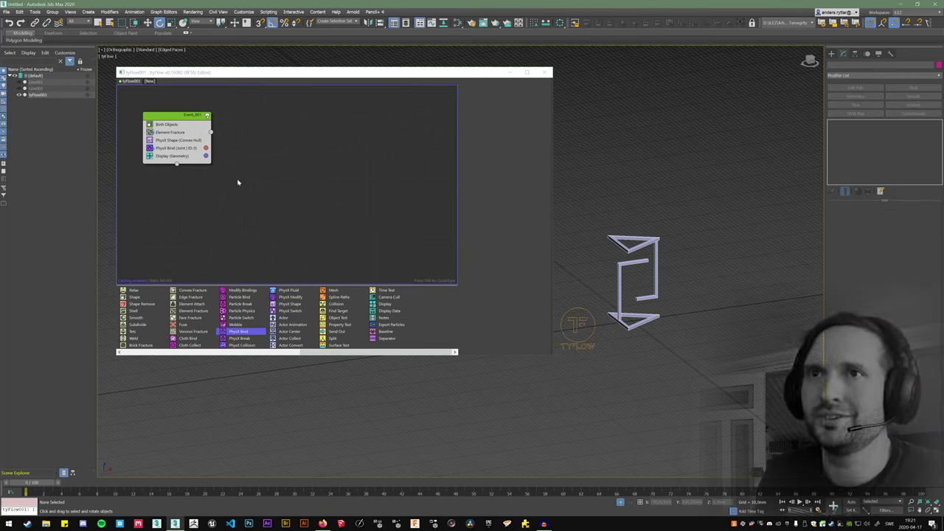
left_click(245, 219)
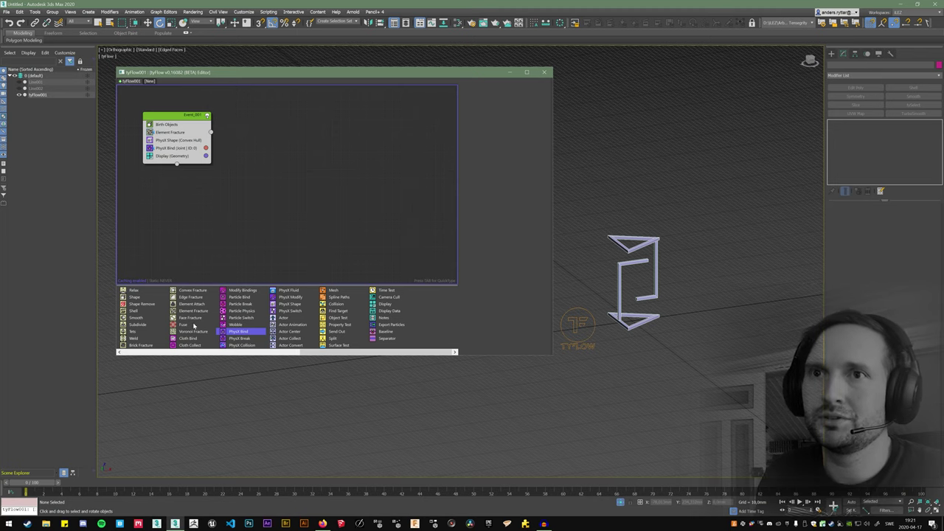
left_click(204, 353)
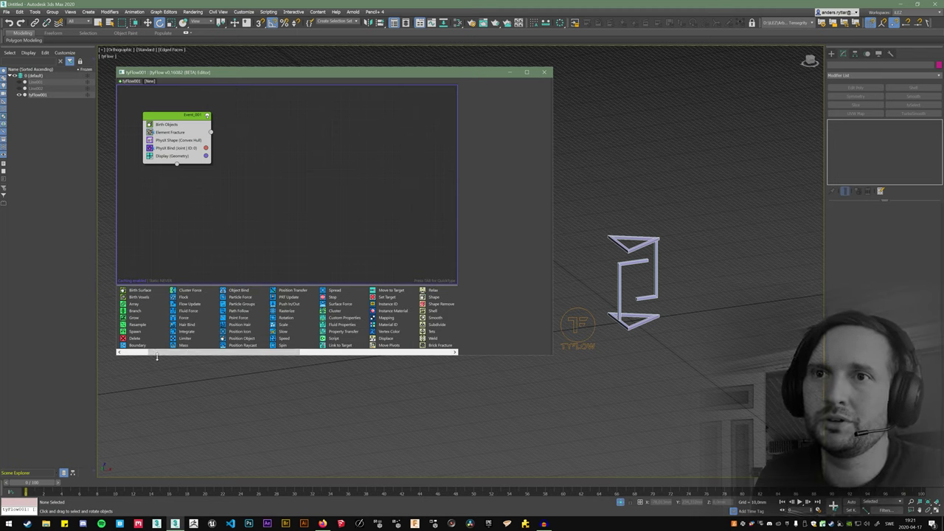
left_click(146, 353)
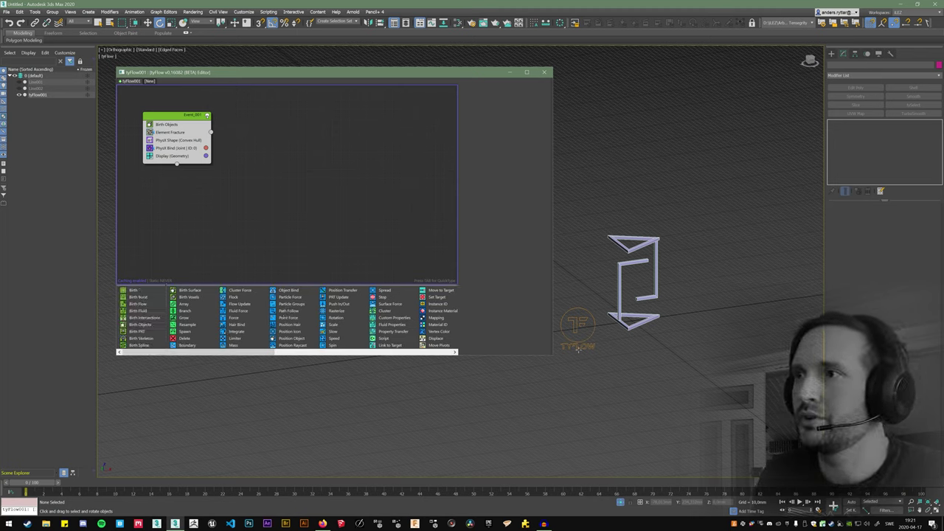
left_click_drag(190, 119, 198, 118)
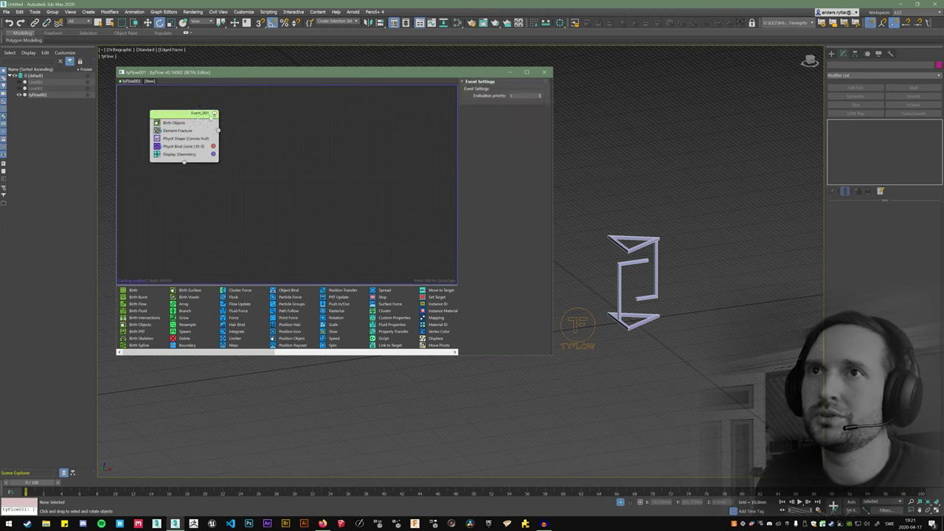
left_click(677, 172)
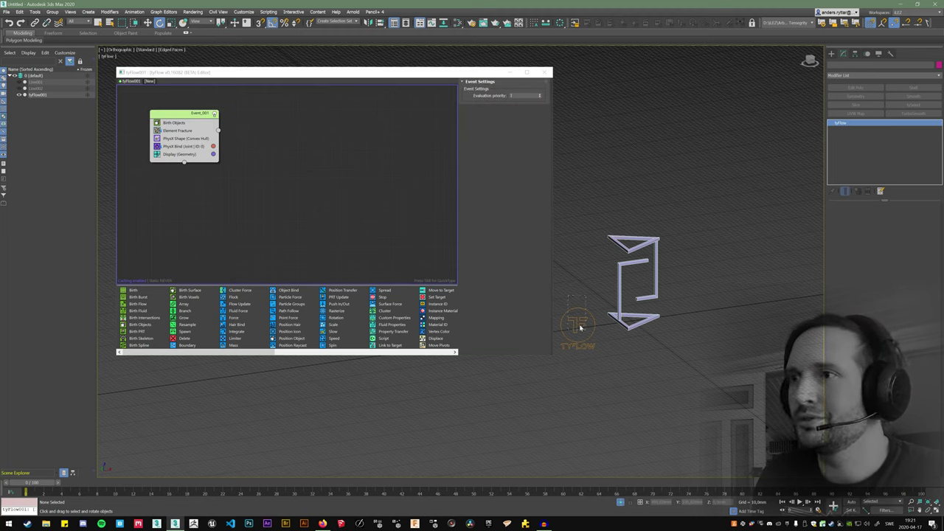
Step: Draw a straight vertical Line spline beside the structure in the Front view, spanning from the upper triangle to the lower one
left_click(832, 55)
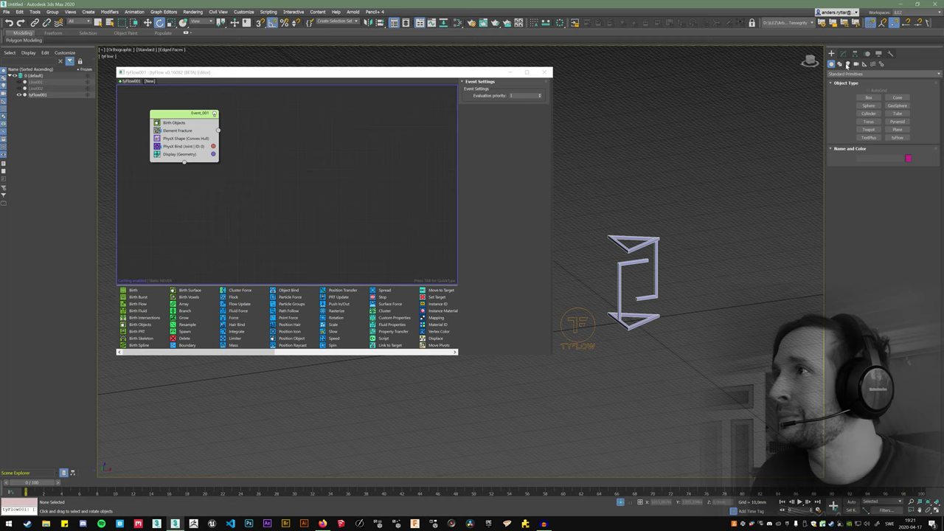
left_click(841, 64)
left_click(869, 103)
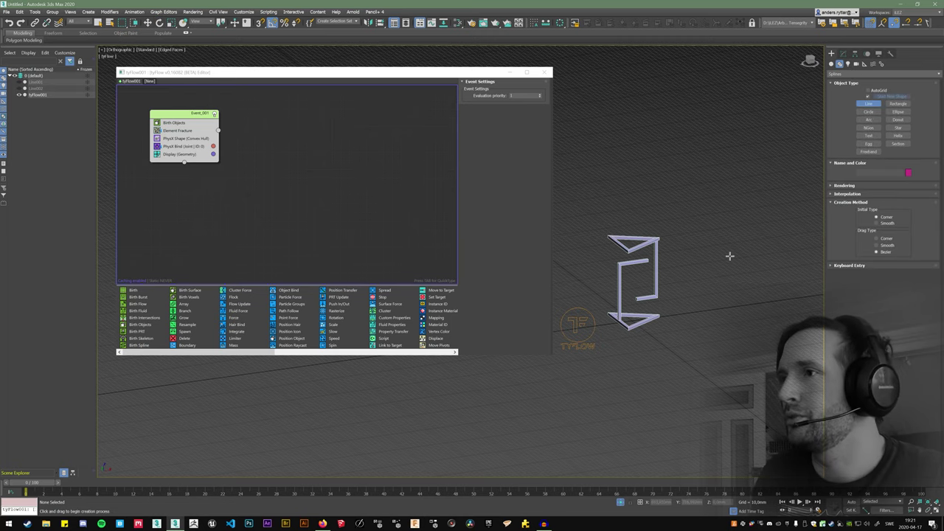
middle_click_drag(677, 262, 683, 265, "alt")
mouse_move(651, 299)
middle_mouse_down("alt")
mouse_move(634, 292)
mouse_move(646, 287)
middle_mouse_up("alt")
scroll(647, 284, "up", 3)
key("f")
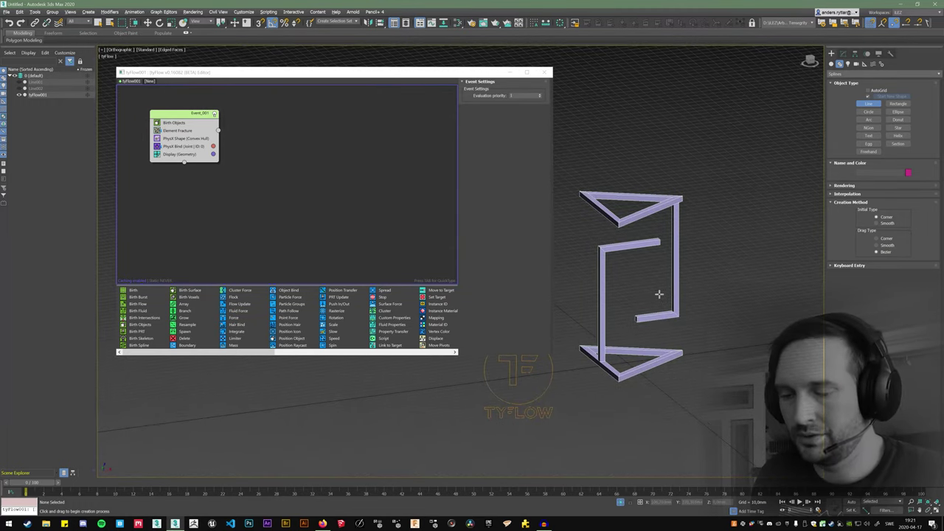
left_click(677, 179)
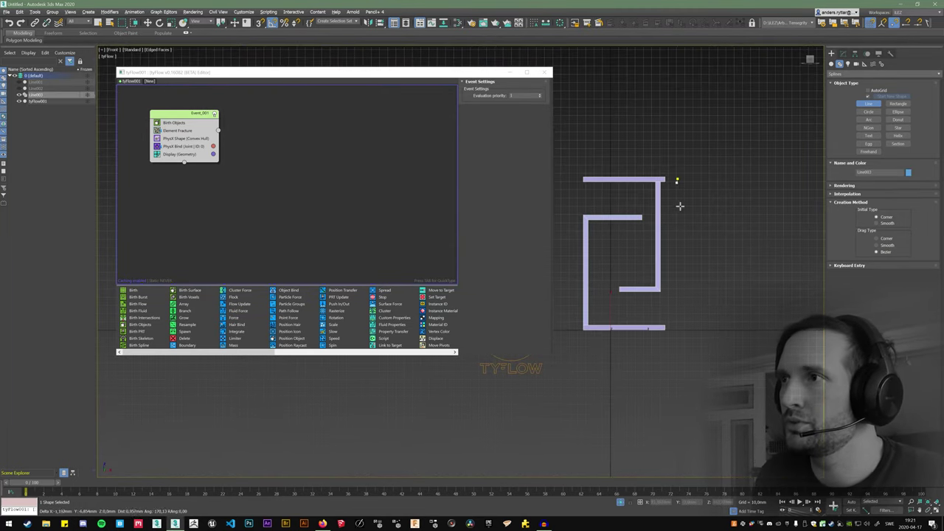
left_click(679, 327)
right_click(679, 326)
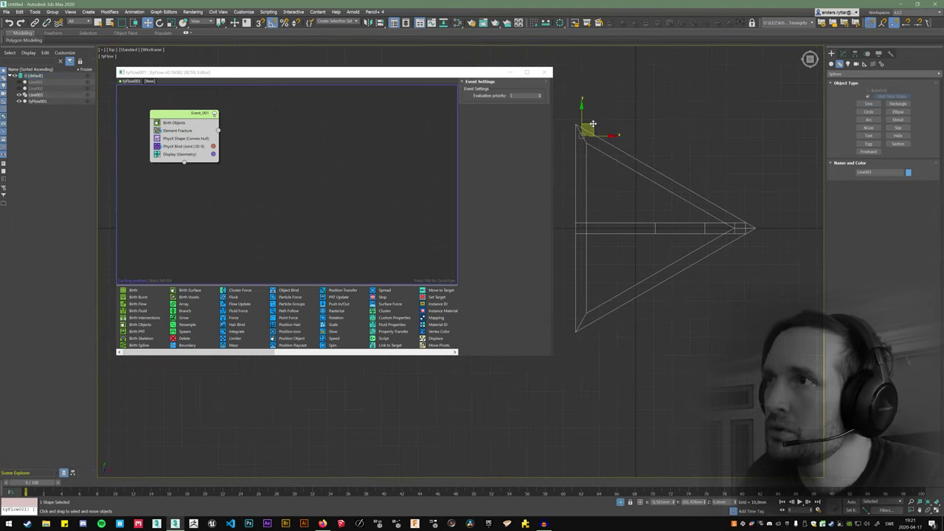
Step: Place the line at one back corner of the triangles and clone its spline to the other back corner and the overlapping inner arms
left_click(503, 279)
left_click(843, 53)
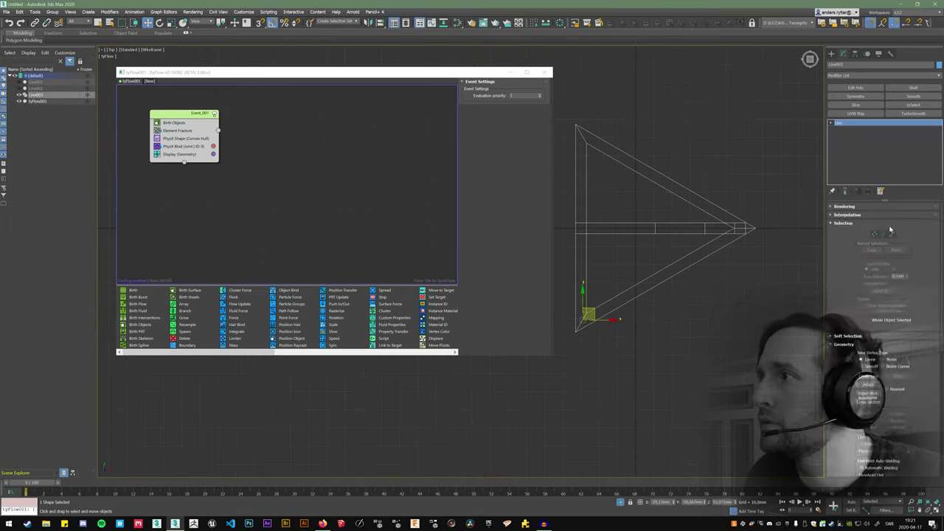
left_click(892, 233)
middle_click_drag(639, 280, 617, 234, "alt")
key("t")
left_click(673, 194)
left_click_drag(685, 184, 745, 238, "shift")
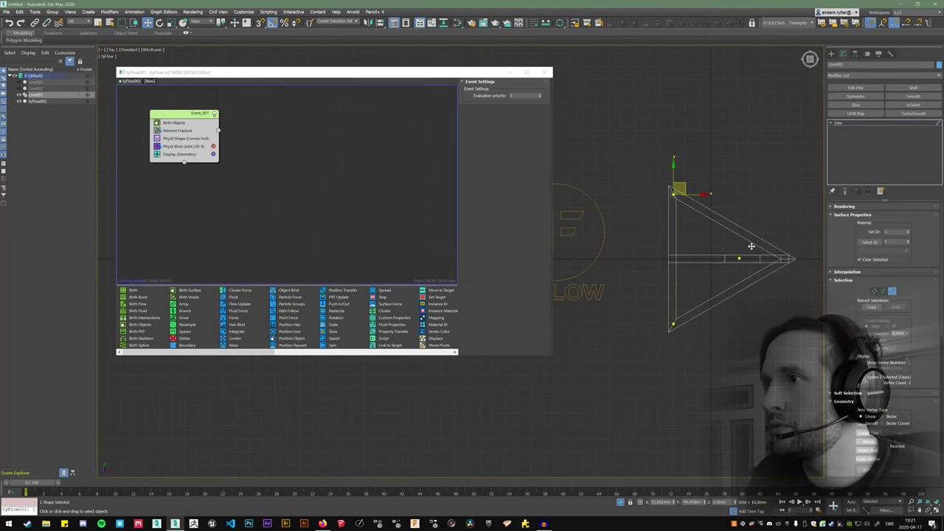
left_click(744, 246)
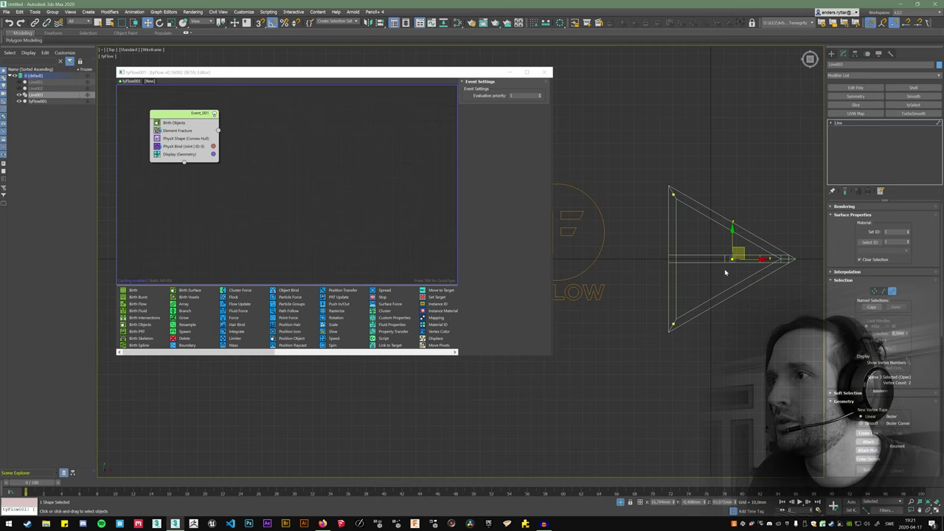
Step: Shorten the central spline by moving its top vertex to the upper inner arm and its bottom vertex to the lower inner arm
middle_click_drag(725, 273, 726, 148, "alt")
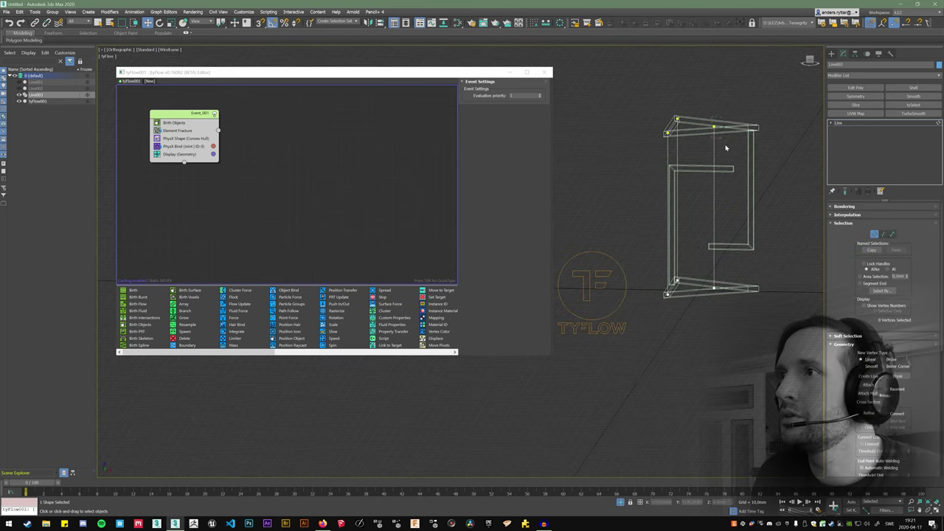
left_click(714, 126)
key("s")
left_click_drag(715, 110, 738, 173)
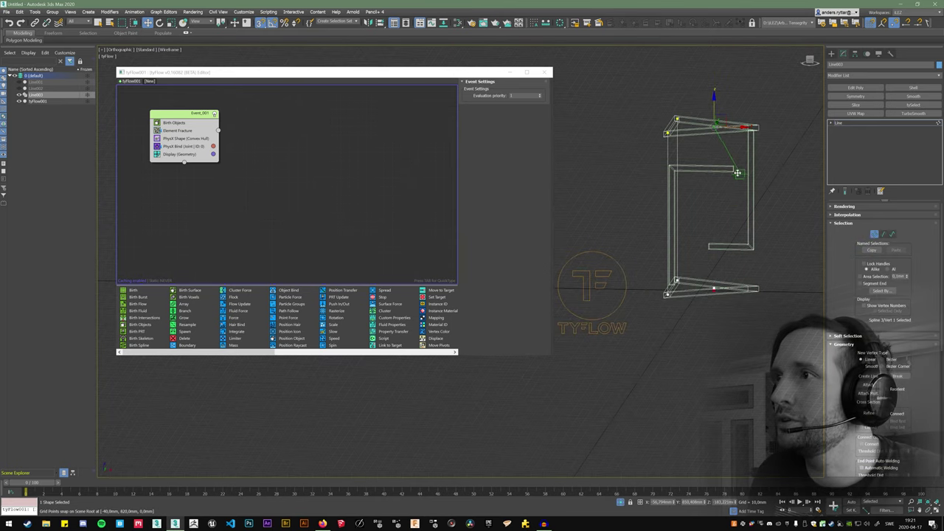
left_click(715, 285)
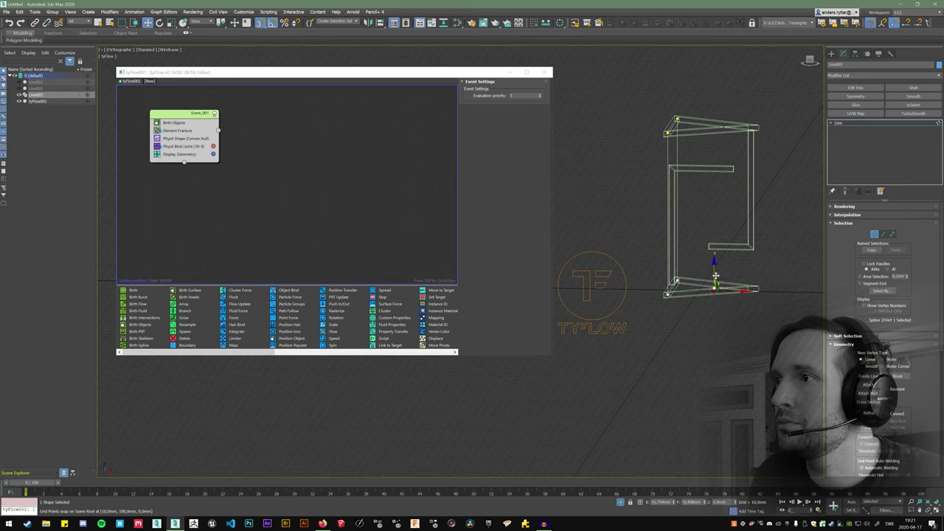
left_click_drag(716, 276, 714, 168)
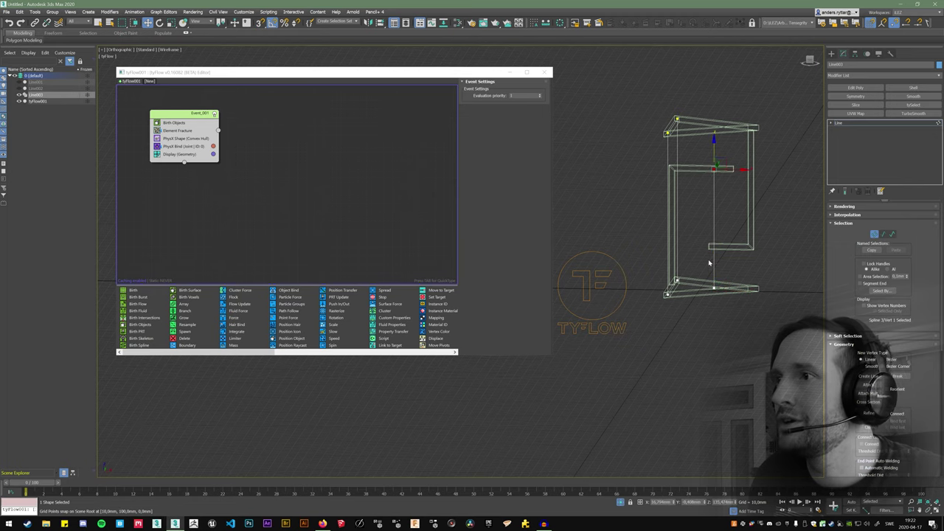
left_click(713, 273)
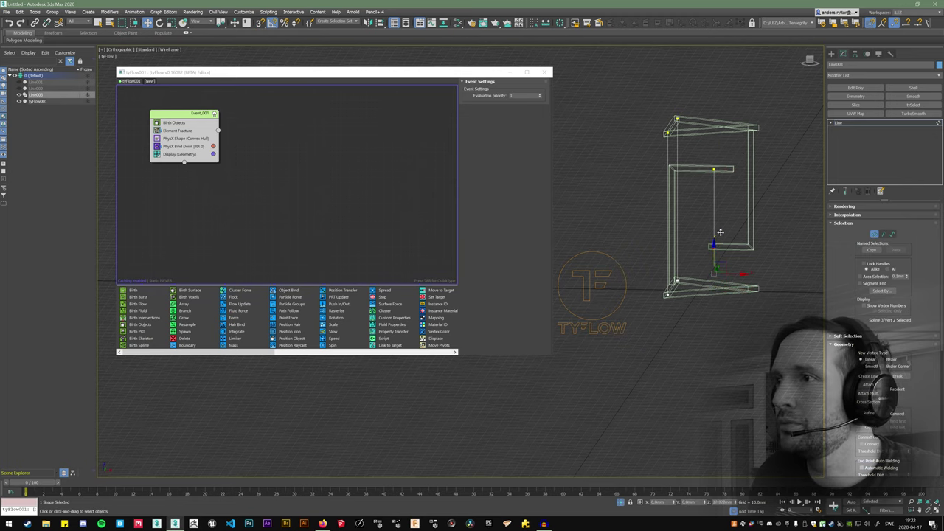
left_click_drag(714, 254, 713, 229)
middle_click_drag(714, 230, 664, 257, "alt")
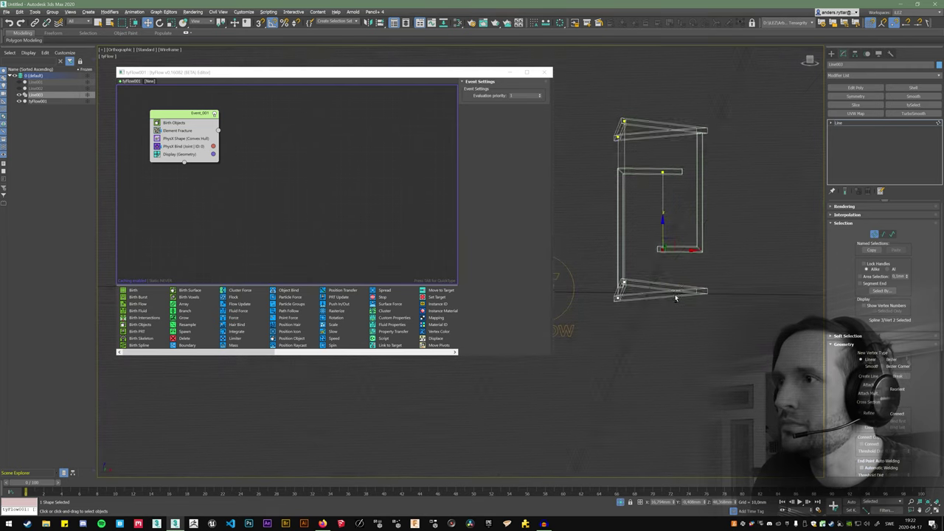
middle_click_drag(675, 297, 667, 233, "alt")
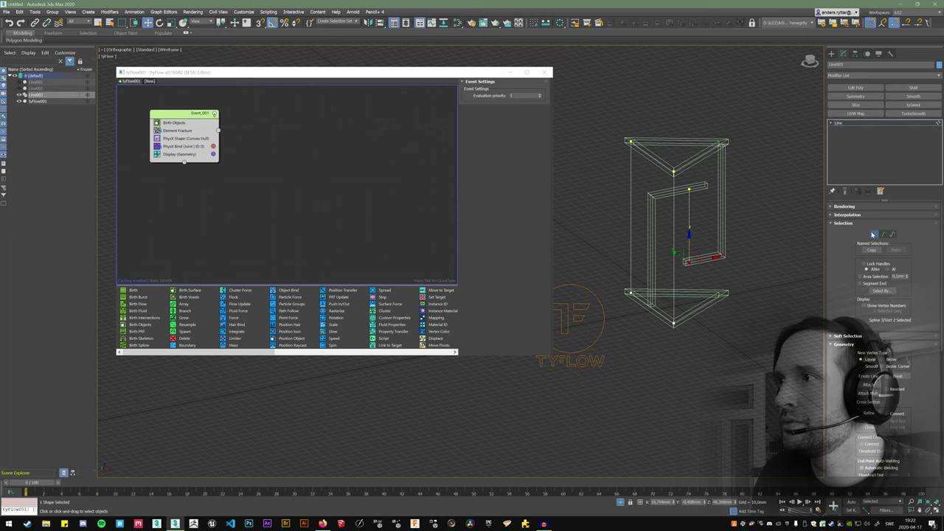
left_click(874, 236)
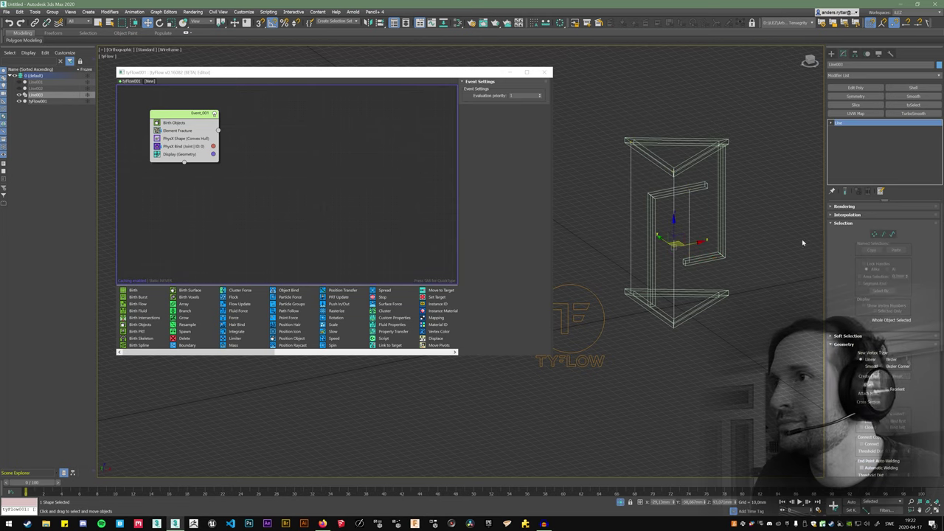
Step: Add a Birth Spline operator in a new tyFlow event and pick the cable line as its source spline
middle_click_drag(716, 244, 683, 206, "alt")
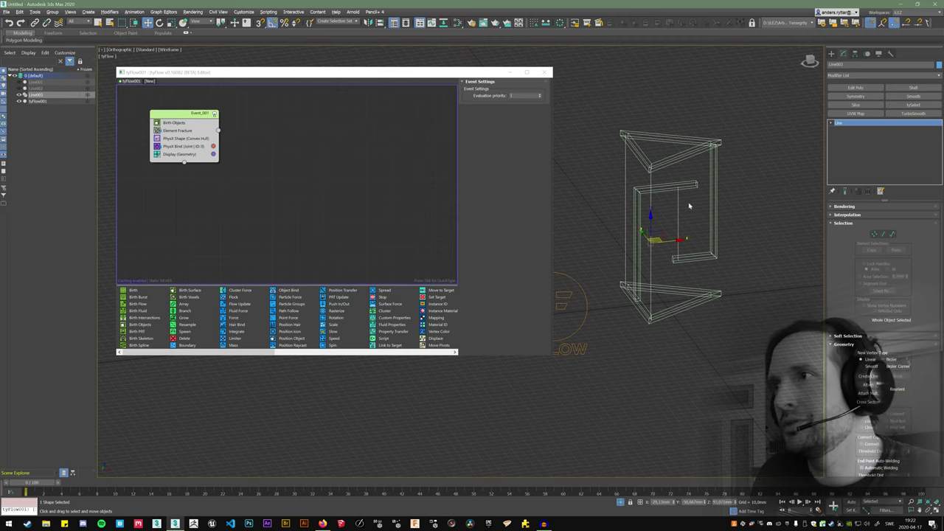
middle_click_drag(685, 213, 681, 210, "alt")
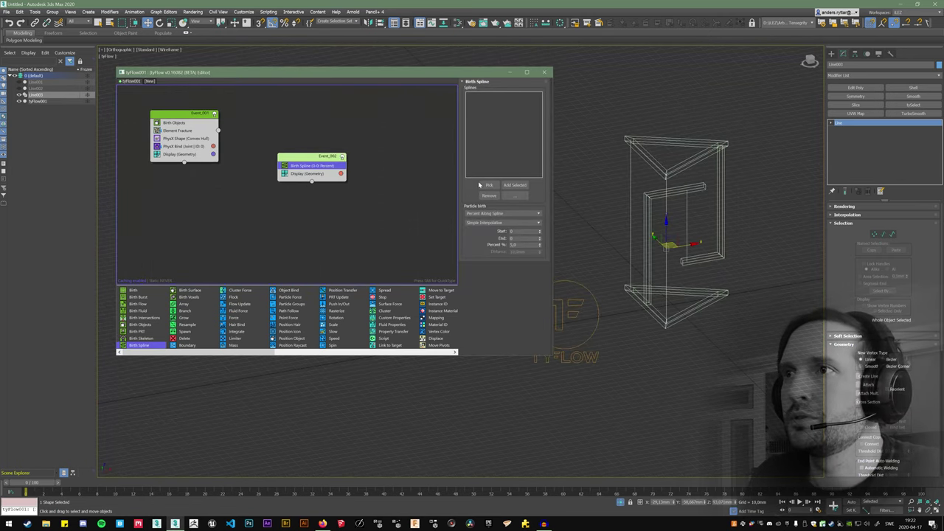
left_click(487, 185)
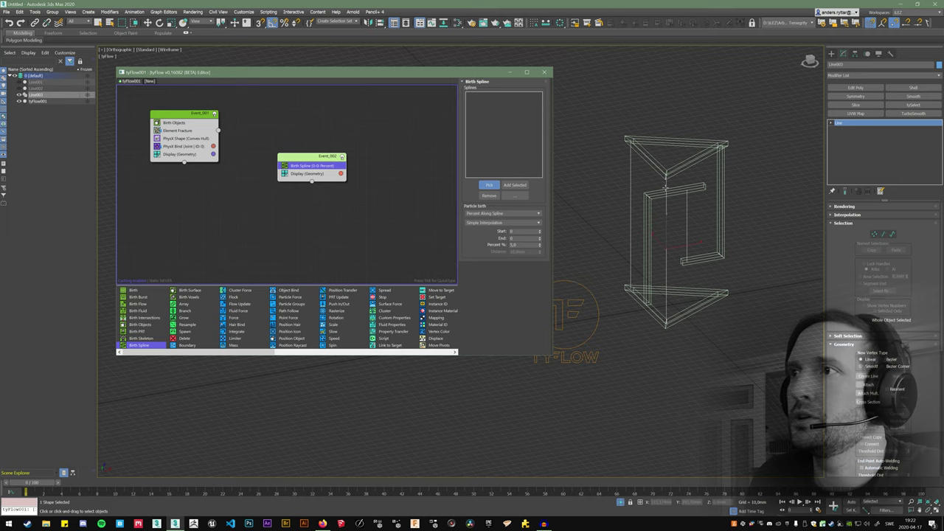
left_click(666, 187)
middle_click_drag(692, 213, 668, 215, "alt")
scroll(663, 205, "up", 4)
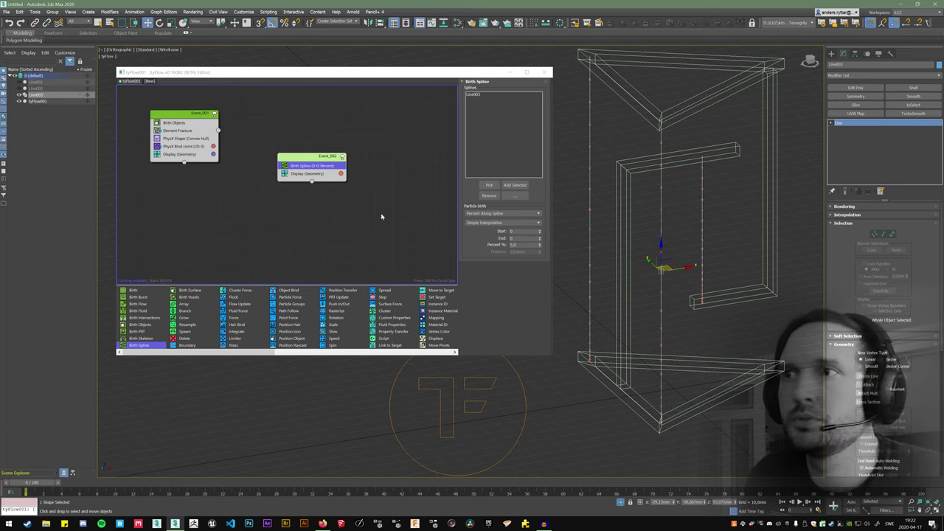
Step: Set Birth Spline to Distance Along Spline with a 5 mm distance and place its event beside Event_001
left_click(499, 213)
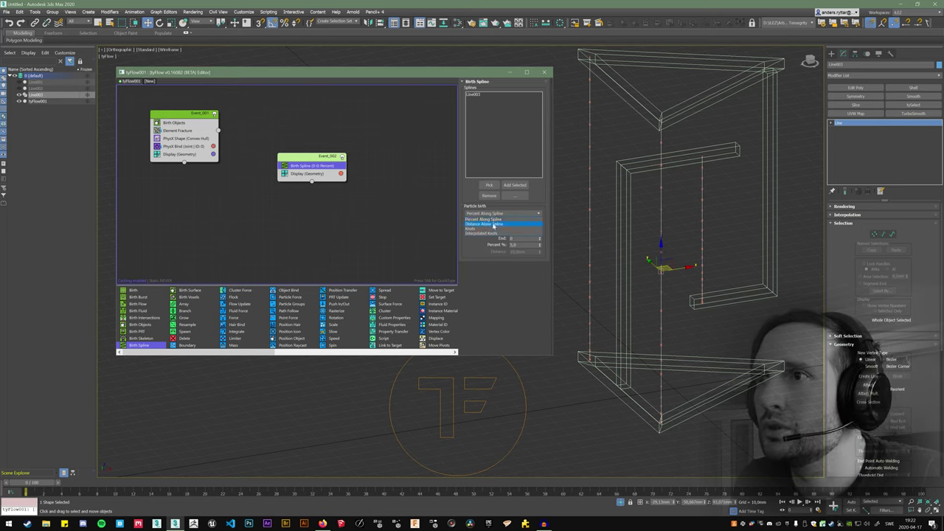
left_click(491, 221)
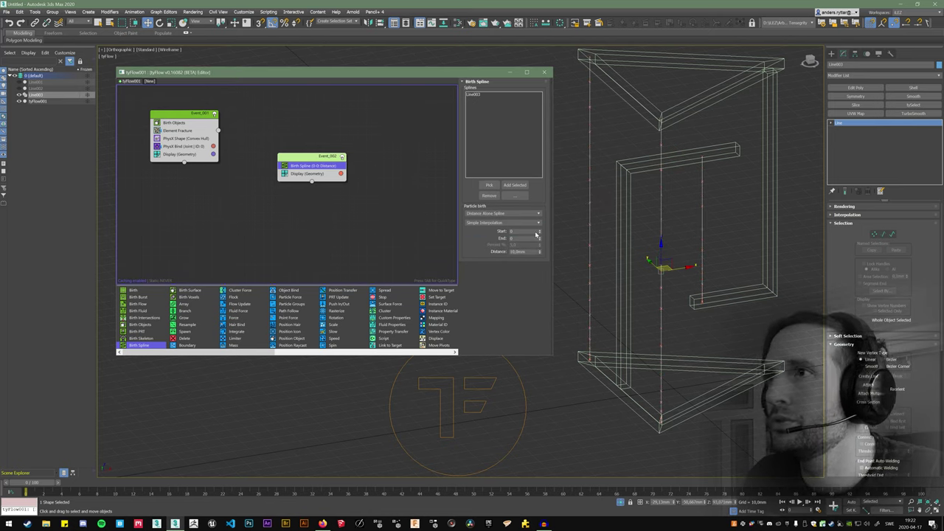
left_click(522, 251)
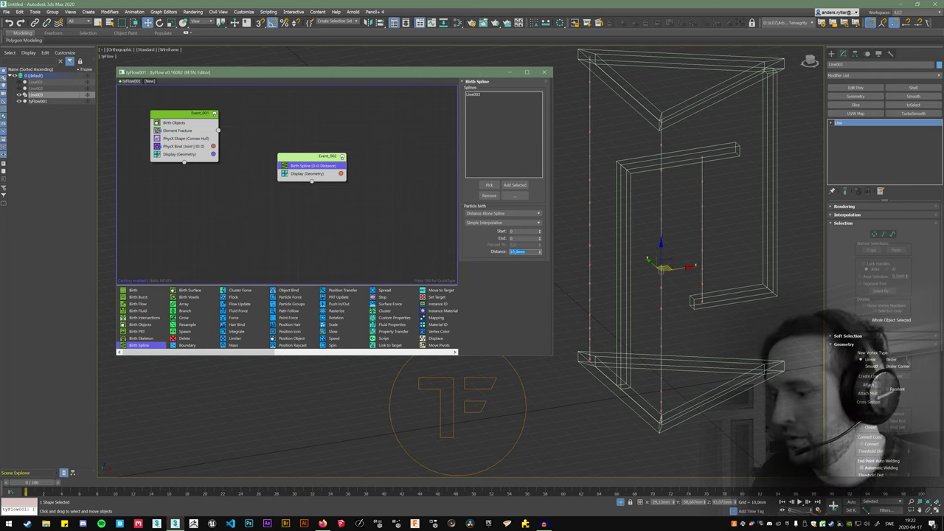
middle_click_drag(698, 211, 685, 219)
scroll(685, 219, "down", 4)
middle_click_drag(669, 290, 652, 316, "alt")
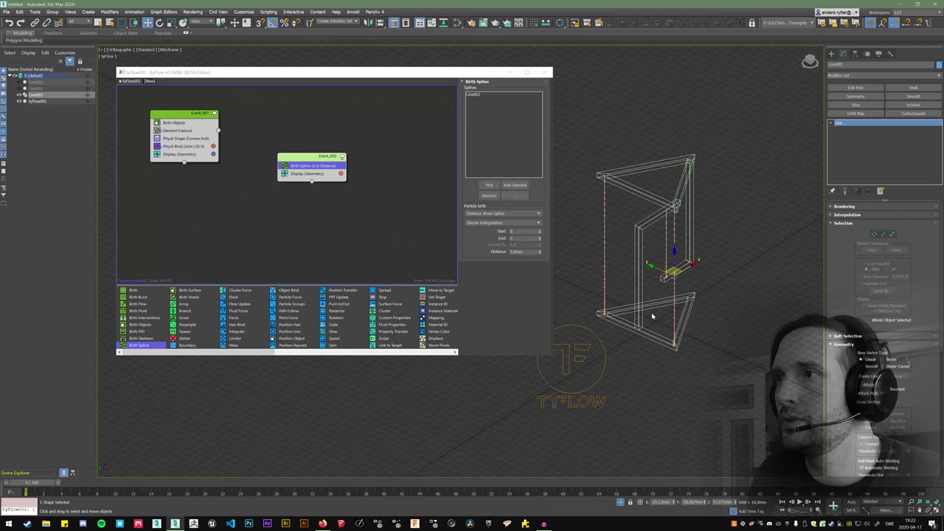
left_click_drag(306, 166, 281, 126)
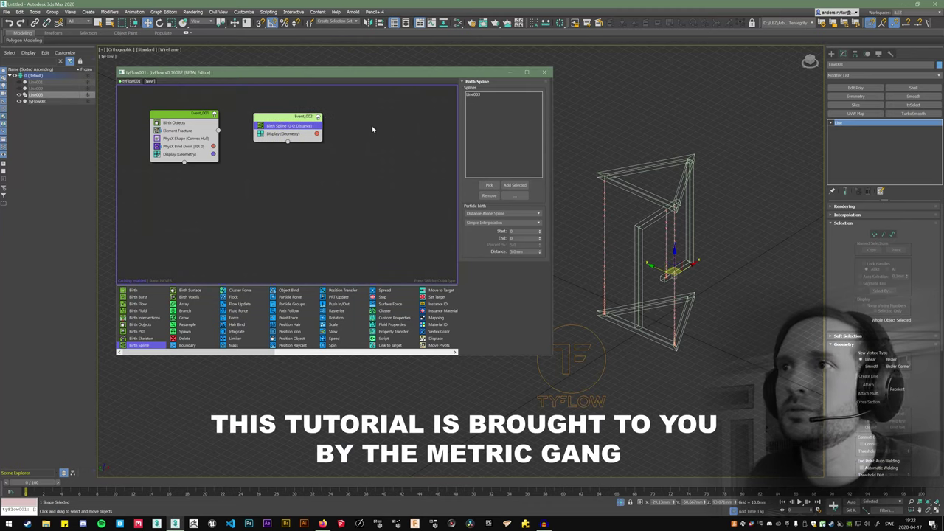
Step: Convert all vertices of the cable splines to Smooth
scroll(672, 286, "up", 6)
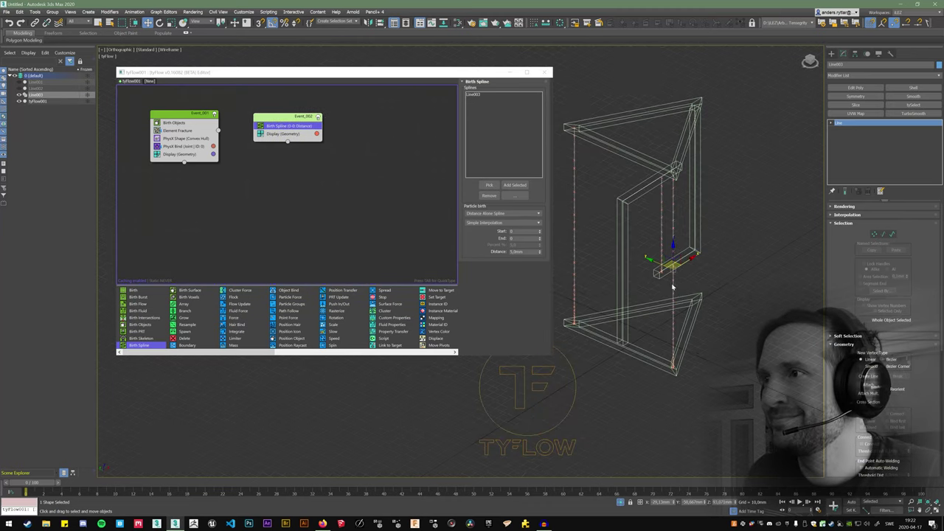
scroll(658, 268, "down", 4)
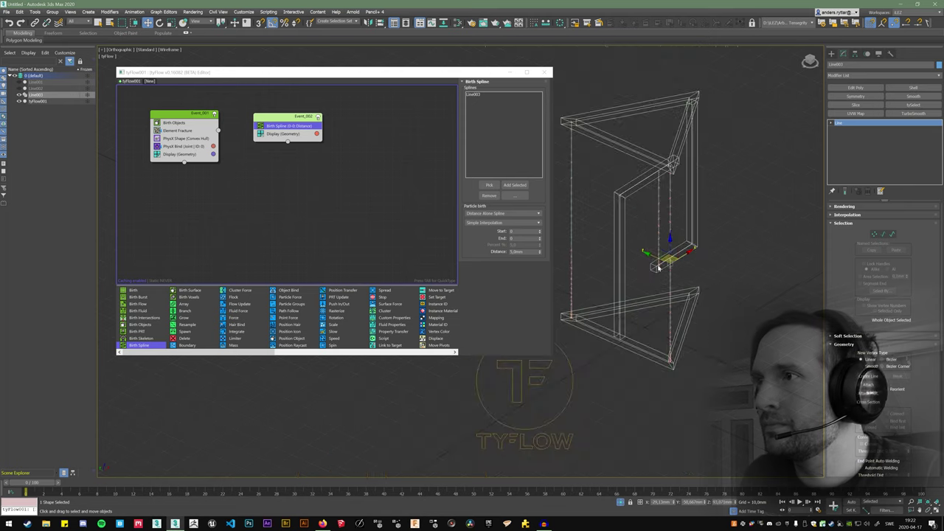
left_click(874, 234)
right_click(657, 261)
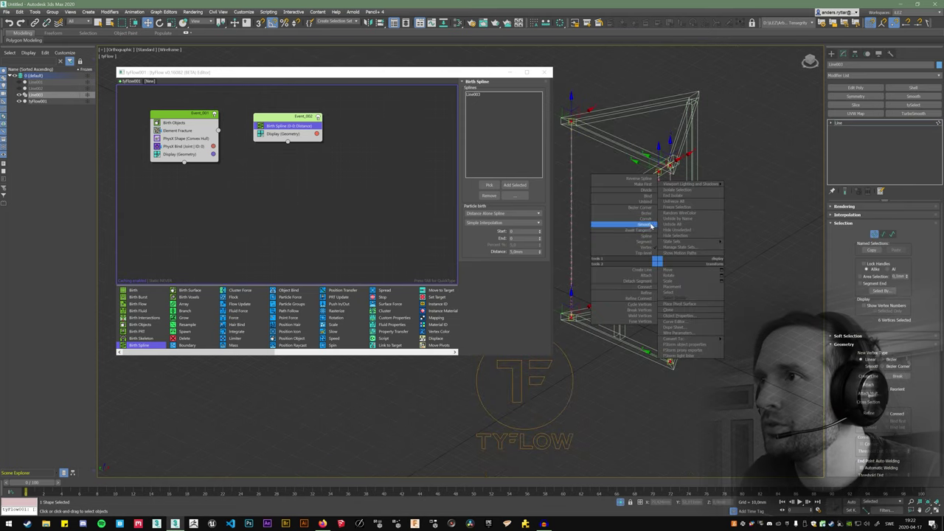
left_click(652, 225)
middle_click_drag(670, 247, 650, 241, "alt")
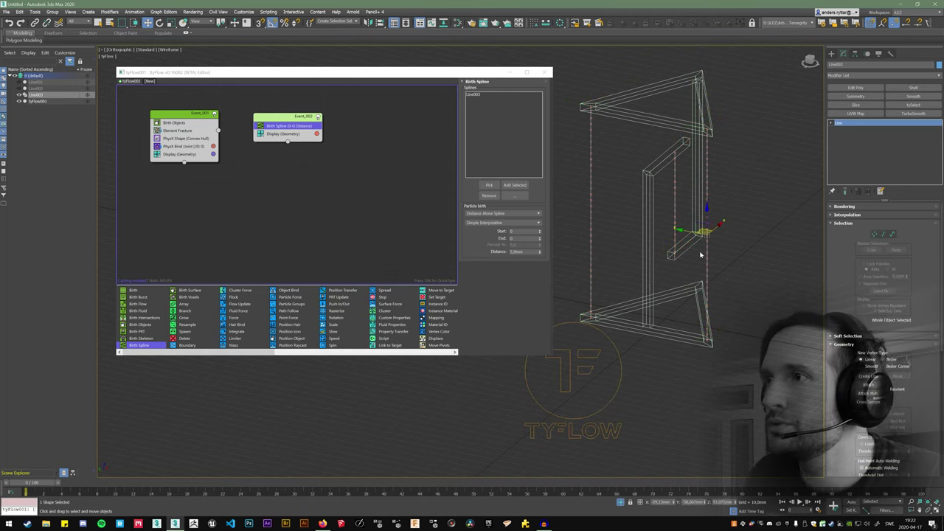
Step: Deselect the cable line and switch the viewport to shaded display with edged faces
left_click(685, 289)
key("F3")
middle_click_drag(681, 303, 639, 320, "alt")
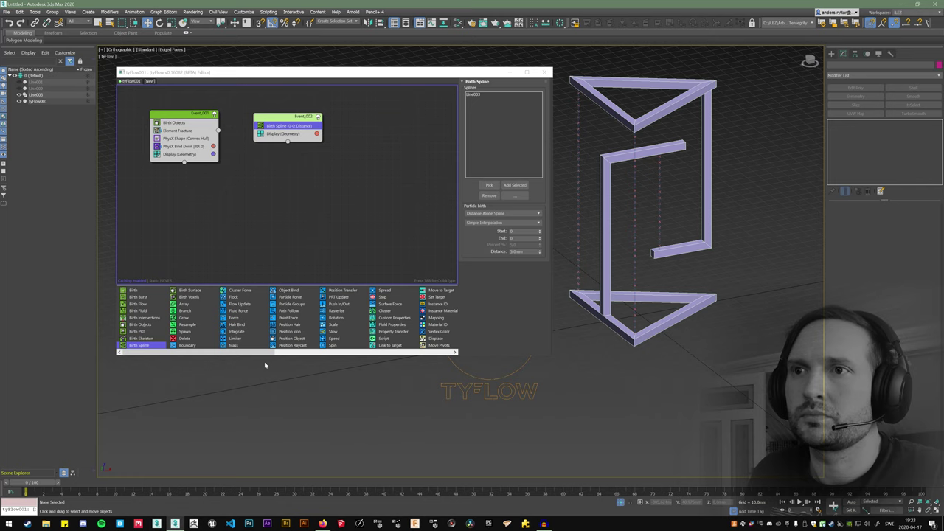
Step: Add a Shape operator below Birth Spline in Event_002 and set its mesh type to the 3D Cube
left_click(291, 353)
left_click_drag(290, 354, 225, 356)
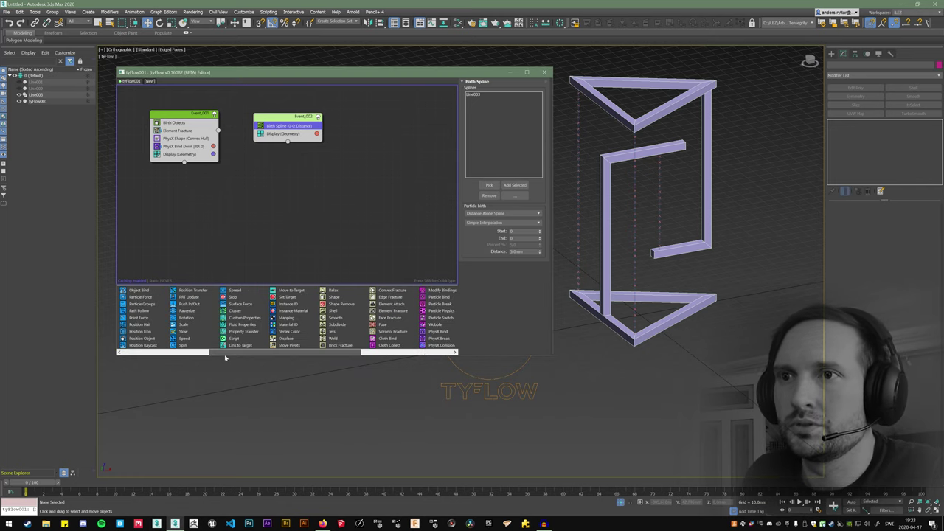
scroll(225, 354, "down", 2)
left_click_drag(231, 297, 307, 136)
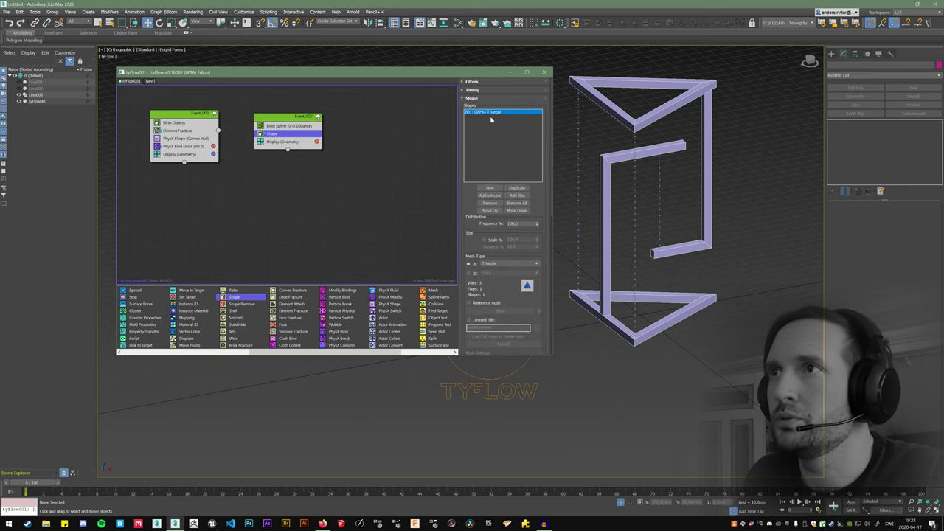
left_click(475, 275)
left_click(490, 273)
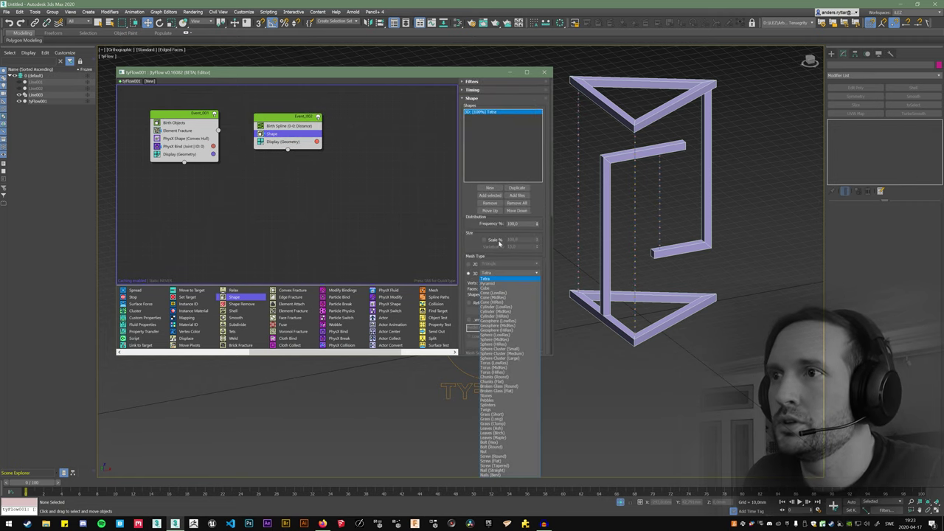
left_click(506, 289)
Step: Enable scaling for the cube shapes, with a scale of about 390% and 0 variation
scroll(635, 193, "up", 5)
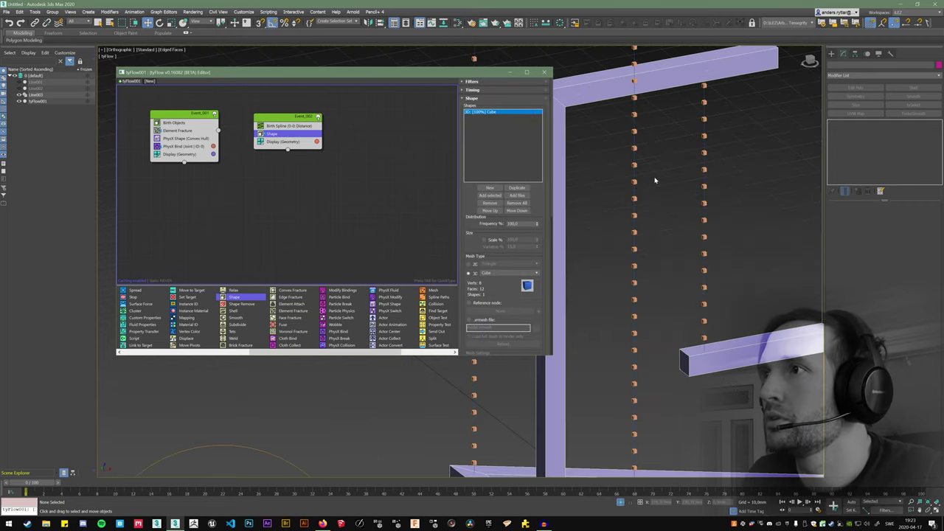
scroll(645, 190, "down", 3)
left_click(484, 240)
right_click(537, 247)
left_click_drag(537, 240, 537, 88)
Step: Adjust the lower and upper end vertices of the central cable spline in the Front view so its cubes fit between the inner arms
left_click(35, 94)
key("f")
key("1")
scroll(603, 190, "up", 8)
scroll(620, 335, "down", 3)
left_click_drag(686, 247, 711, 274)
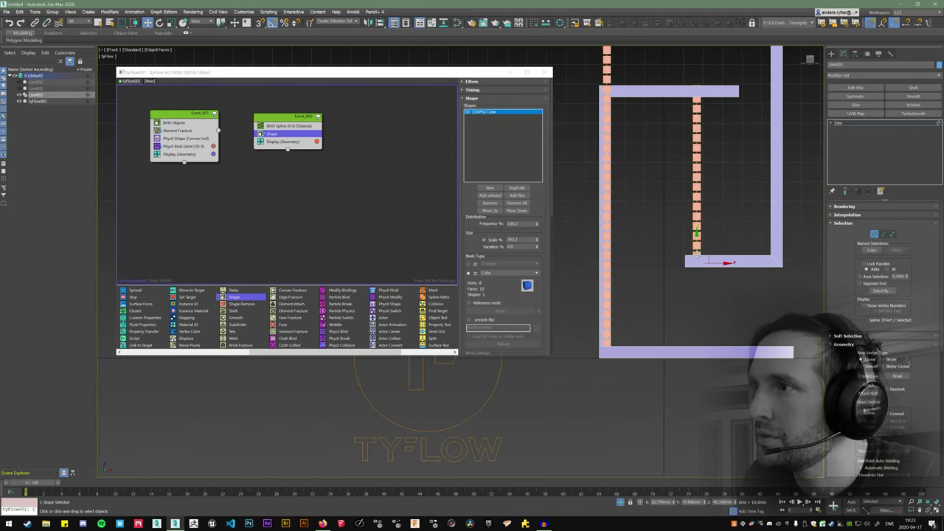
left_click_drag(686, 77, 711, 100)
scroll(693, 192, "down", 3)
middle_click_drag(694, 192, 634, 229, "alt")
key("1")
Step: Add a PhysX Shape operator with a convex hull below Shape in Event_002
left_click_drag(367, 353, 391, 353)
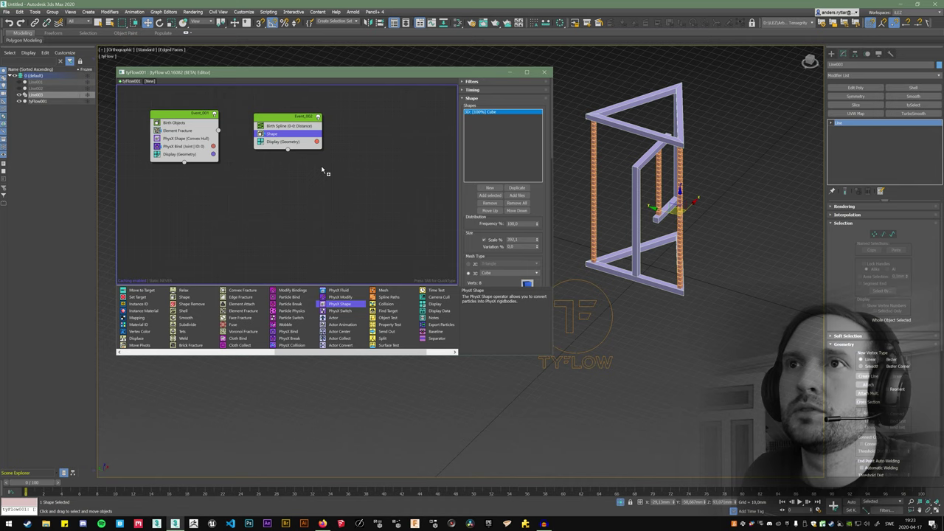
left_click_drag(285, 141, 283, 139)
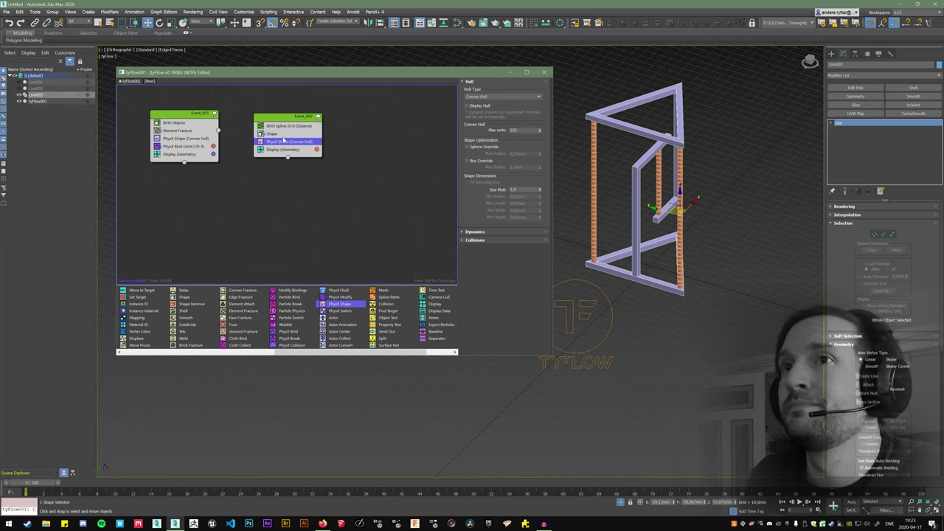
middle_click_drag(651, 189, 652, 281, "alt")
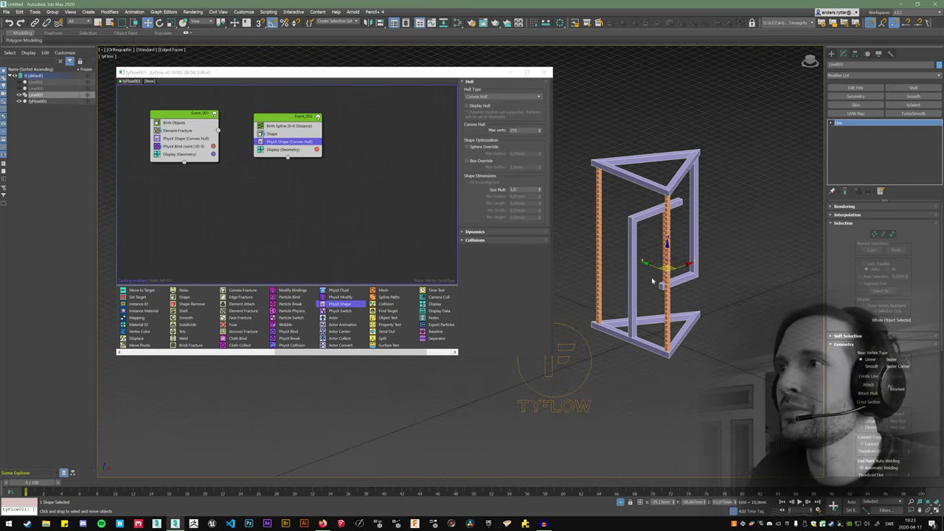
Step: Scrub through the first frames to check how the structure and cable cubes behave, and return to frame 0
mouse_move(35, 485)
left_mouse_down()
mouse_move(332, 480)
mouse_move(27, 481)
left_mouse_up()
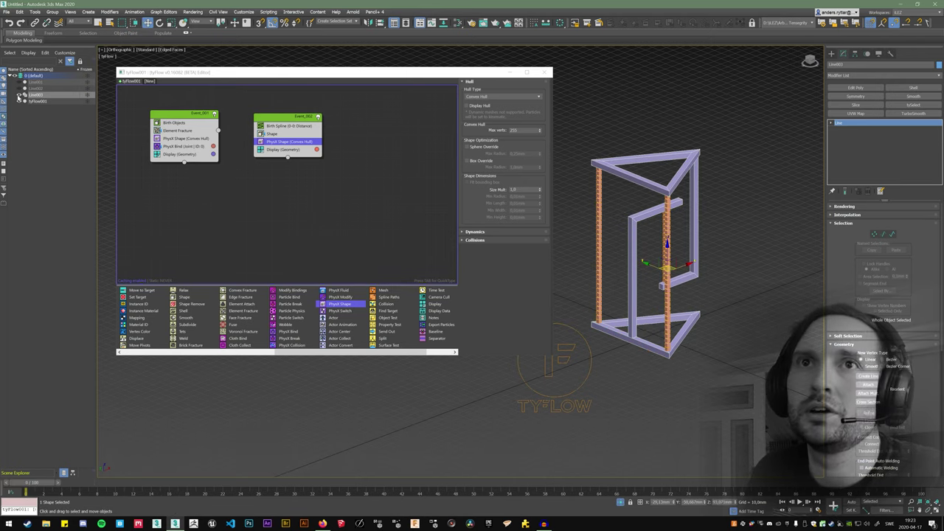
middle_click_drag(739, 363, 636, 365, "alt")
mouse_move(51, 485)
left_mouse_down()
mouse_move(256, 485)
mouse_move(75, 484)
mouse_move(154, 483)
mouse_move(112, 486)
left_mouse_up()
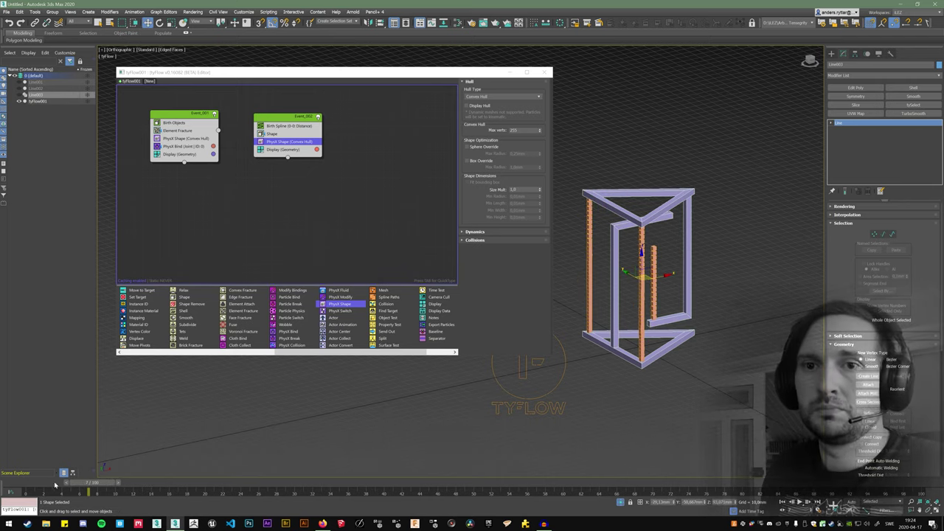
left_click_drag(55, 485, 39, 484)
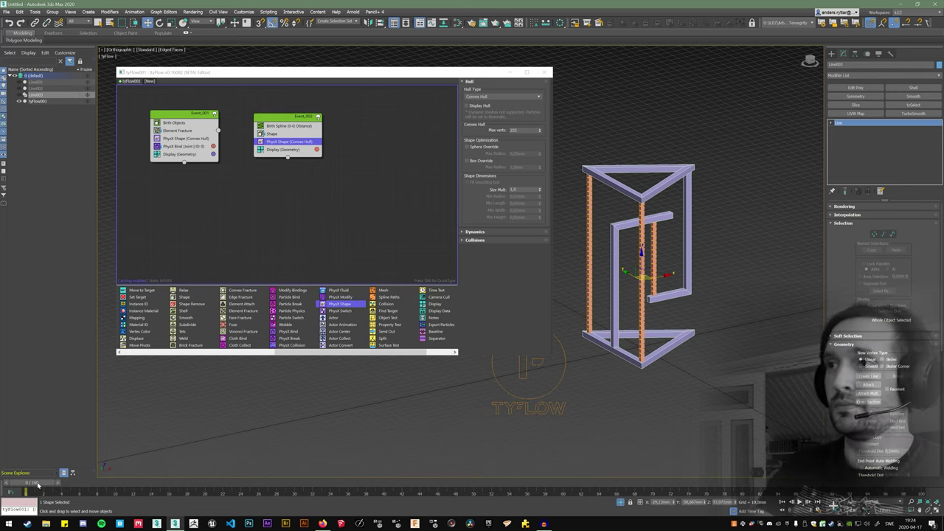
Step: Clone the cable line as an independent copy and apply a Sweep modifier with a Bar section to it
middle_click_drag(719, 299, 645, 302, "alt")
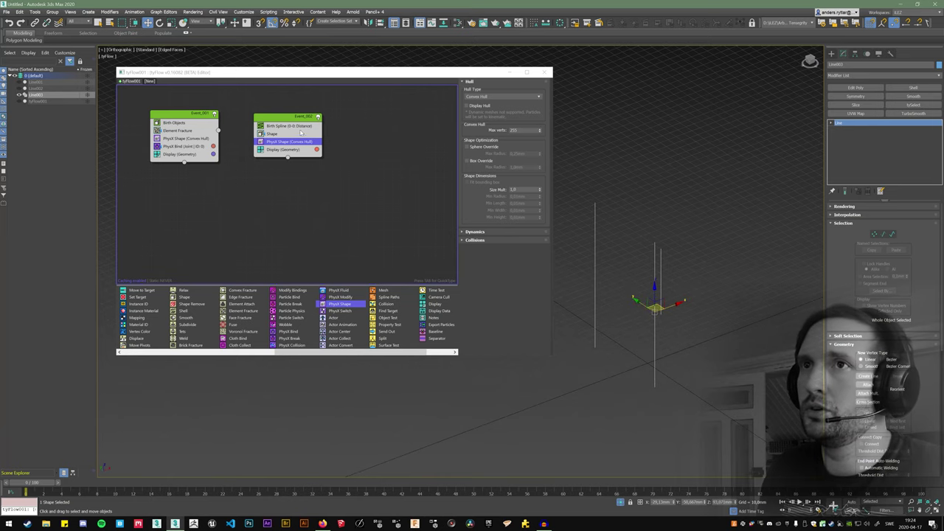
left_click_drag(299, 126, 300, 121)
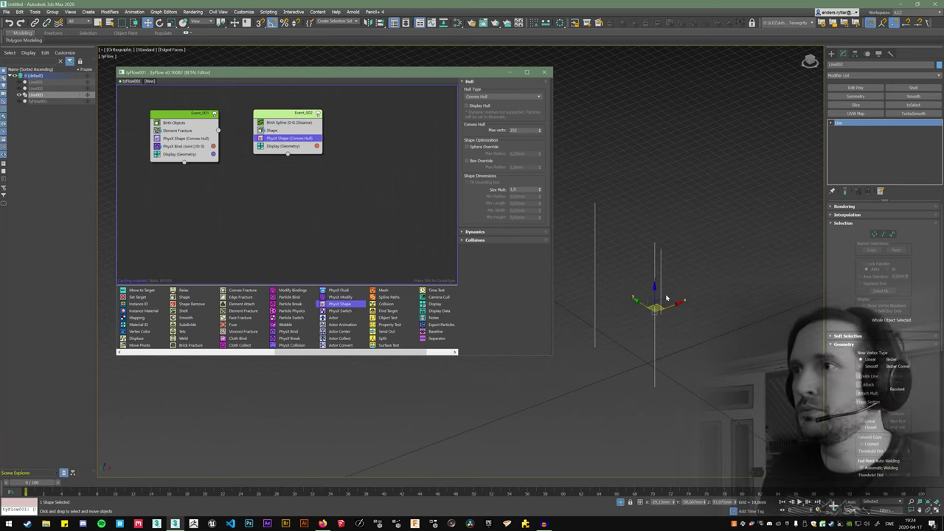
left_click_drag(666, 298, 650, 309, "shift")
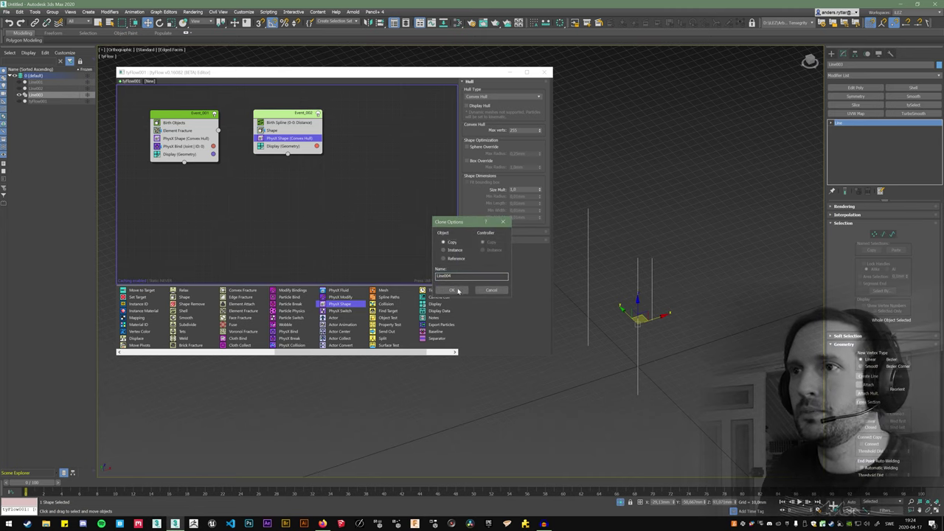
left_click(458, 291)
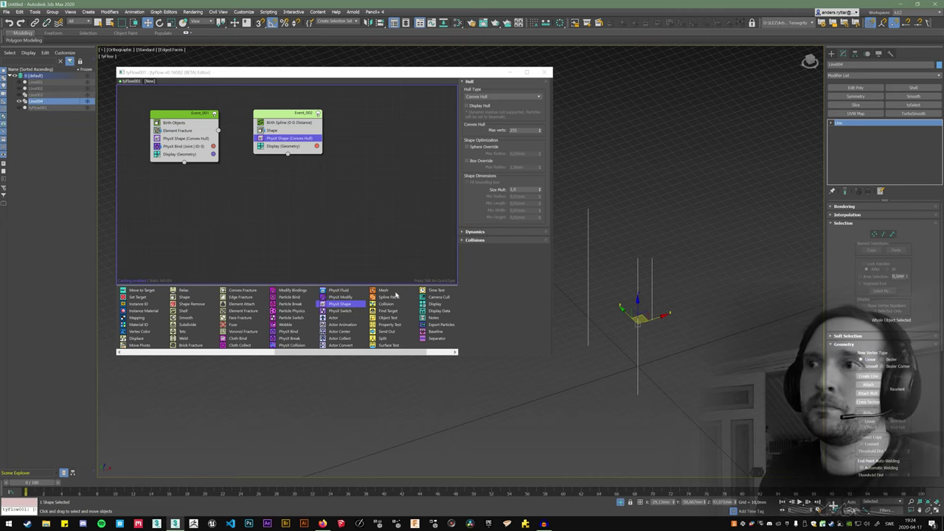
left_click(939, 77)
key("Return")
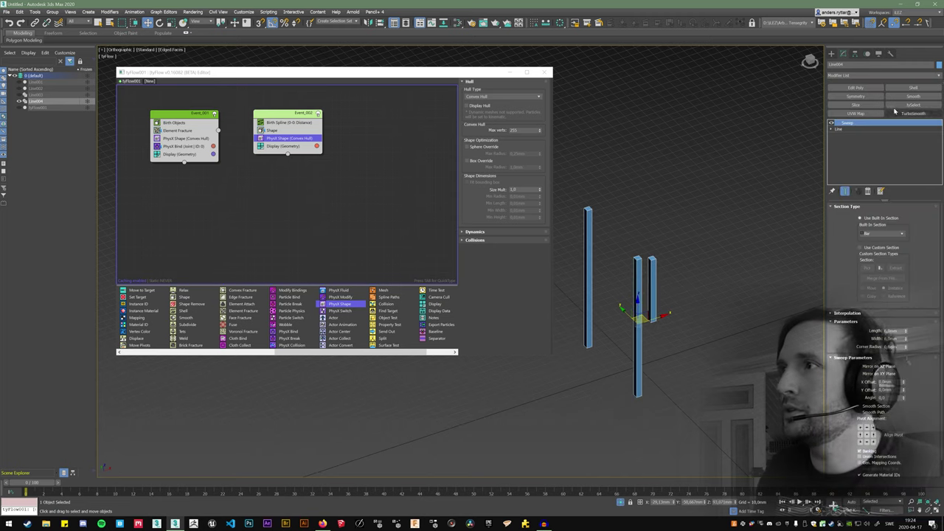
Step: Insert a Normalize Spline modifier between the copied line and its Sweep modifier
left_click(870, 129)
left_click(940, 76)
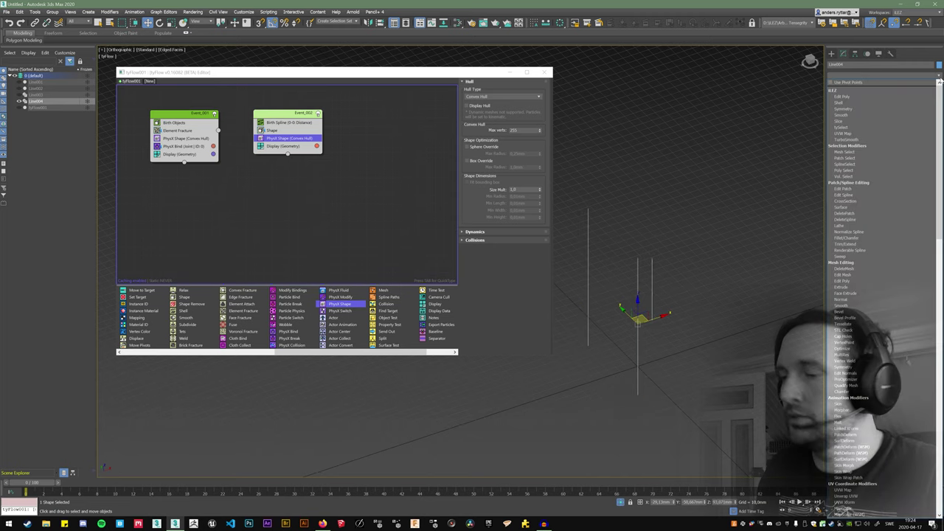
scroll(940, 81, "down", 1)
key("Down")
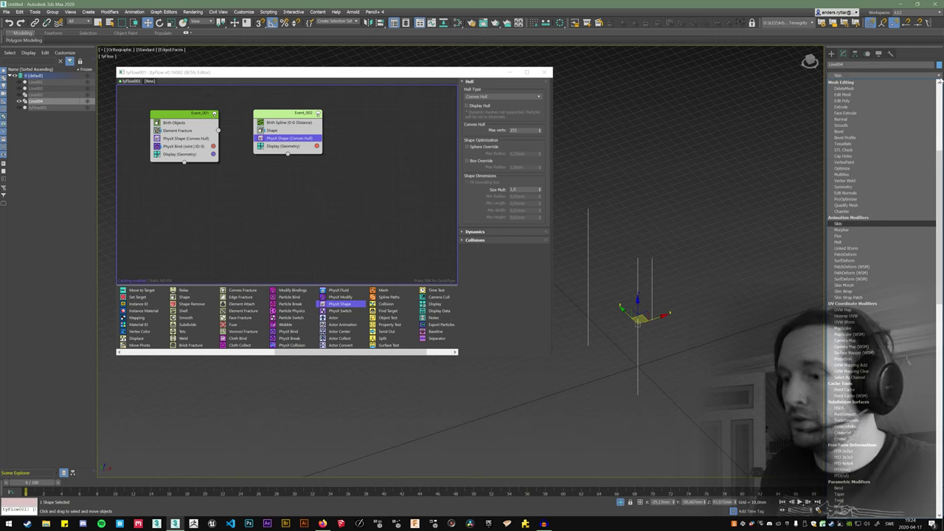
key("Up")
key("Up")
key("n")
key("Return")
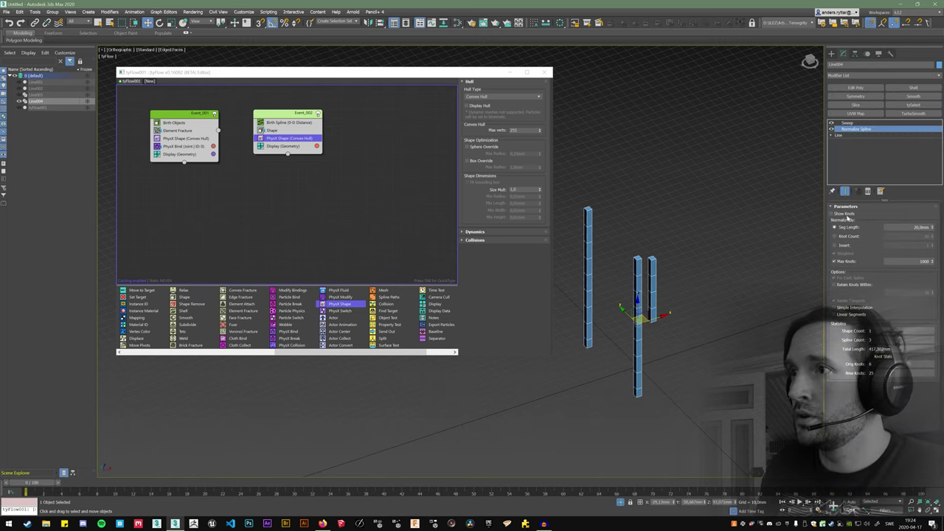
Step: Reduce the Normalize Spline segment length to about 5.4 mm so the swept bars divide into roughly cubic segments
scroll(811, 270, "up", 2)
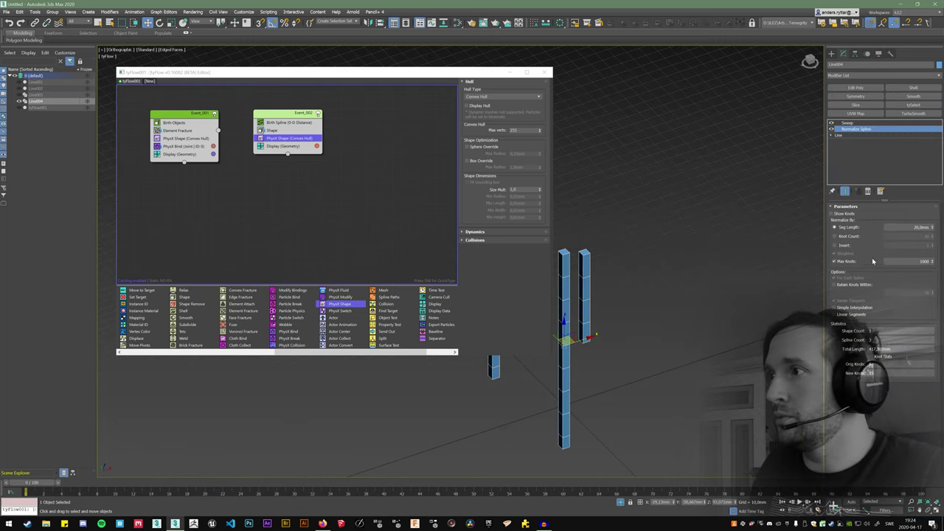
left_click(835, 227)
middle_click_drag(721, 264, 816, 249)
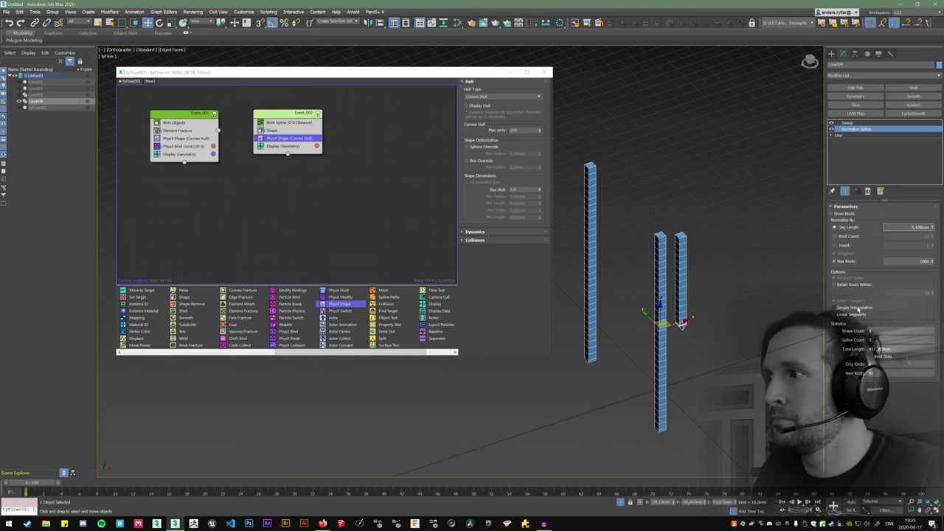
Step: Change the copied cable line's Sweep modifier to use the built-in Cylinder section
left_click(845, 123)
left_click(870, 236)
left_click(876, 260)
scroll(664, 247, "up", 5)
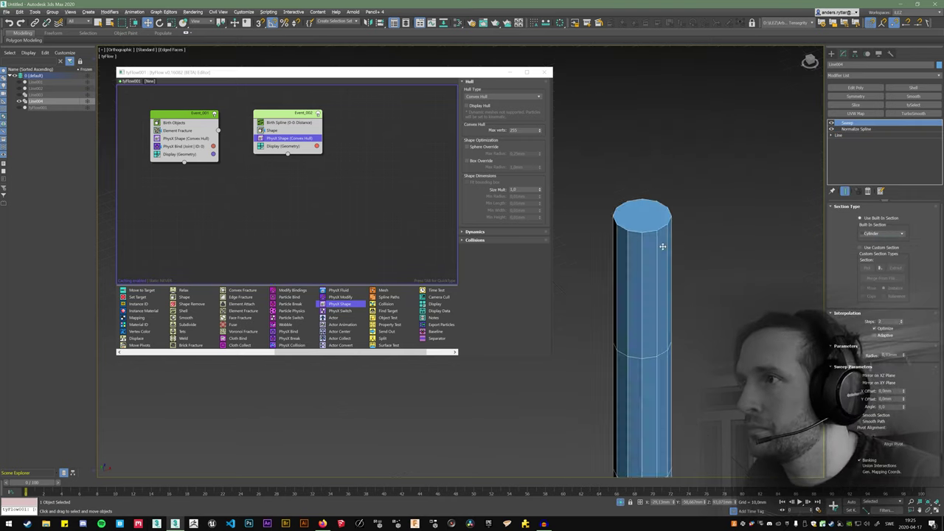
scroll(680, 253, "down", 10)
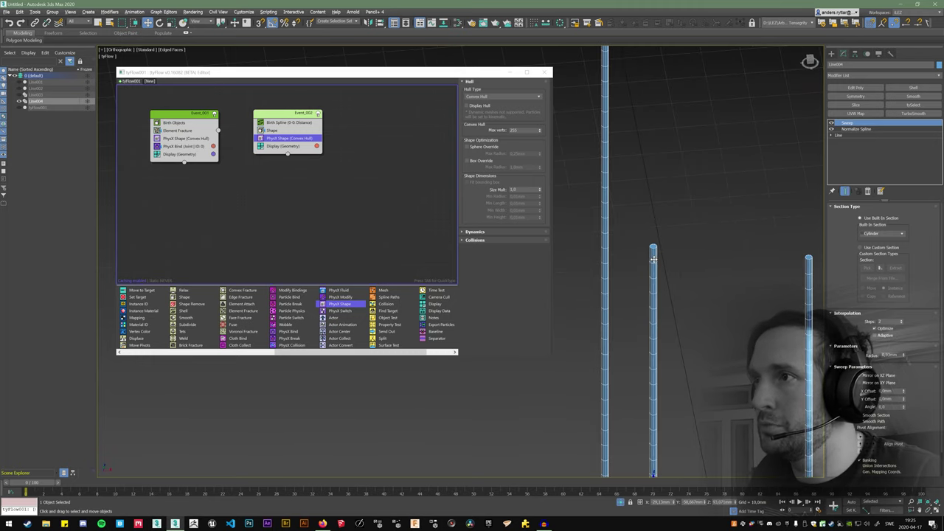
scroll(661, 289, "down", 5)
Step: Bring the full structure back from isolation and turn off the Display operator of Event_002 to hide the cable cubes
left_click(620, 503)
middle_click_drag(657, 384, 686, 325, "alt")
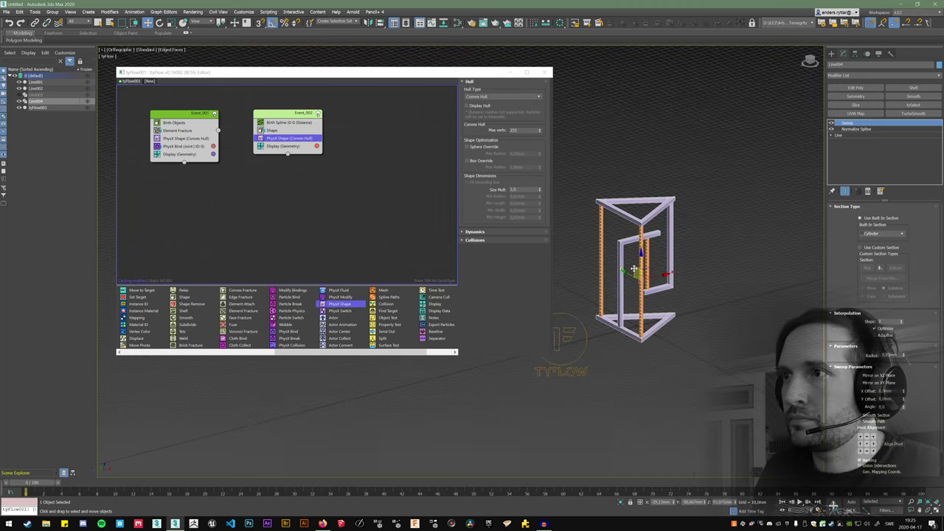
left_click(260, 146)
scroll(651, 267, "up", 5)
left_click(838, 136)
key("1")
key("s")
left_click_drag(546, 360, 679, 423)
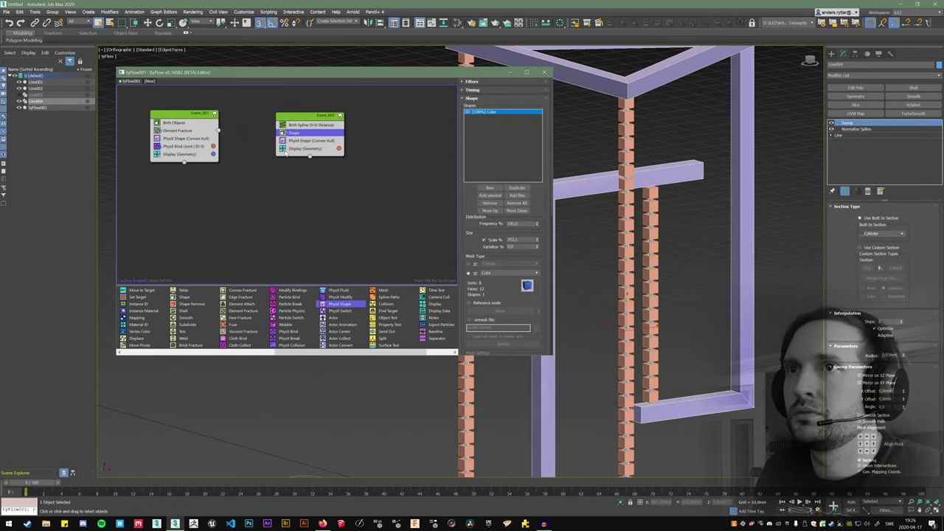
left_click(284, 150)
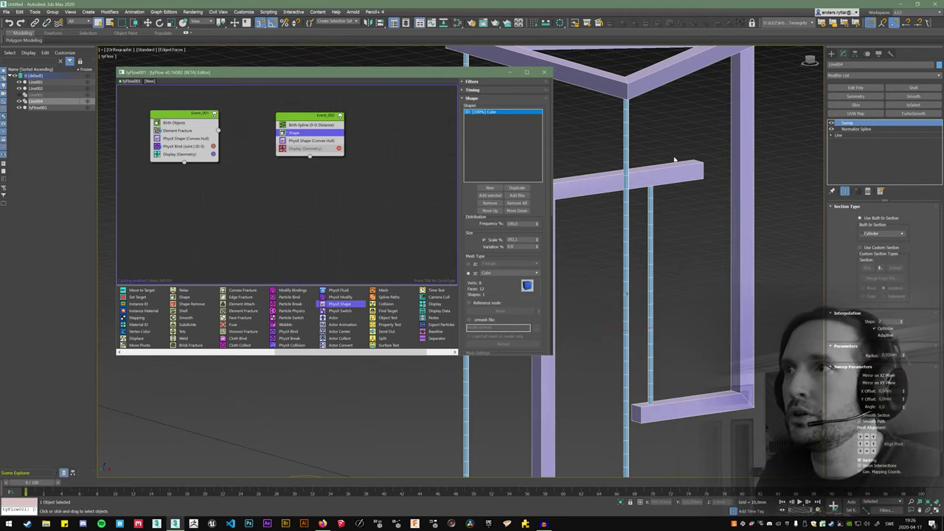
middle_click_drag(591, 219, 676, 198, "alt")
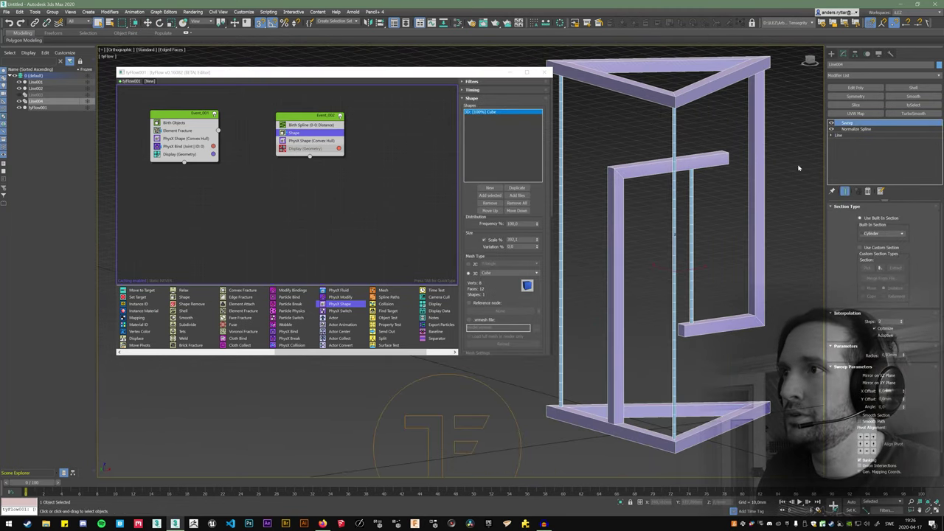
Step: Add a tyParticleSkin modifier to the swept cable line and assign tyFlow001 as its particle skin source
left_click(941, 74)
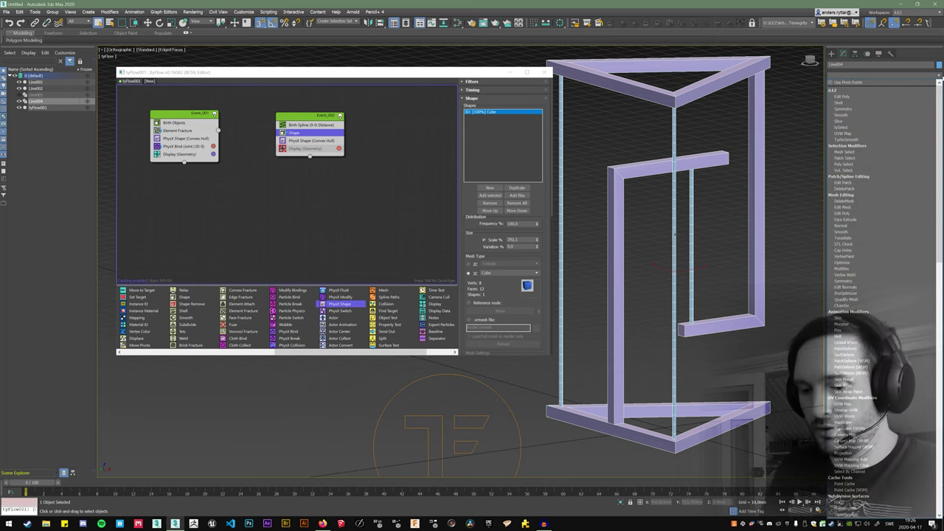
scroll(881, 287, "down", 10)
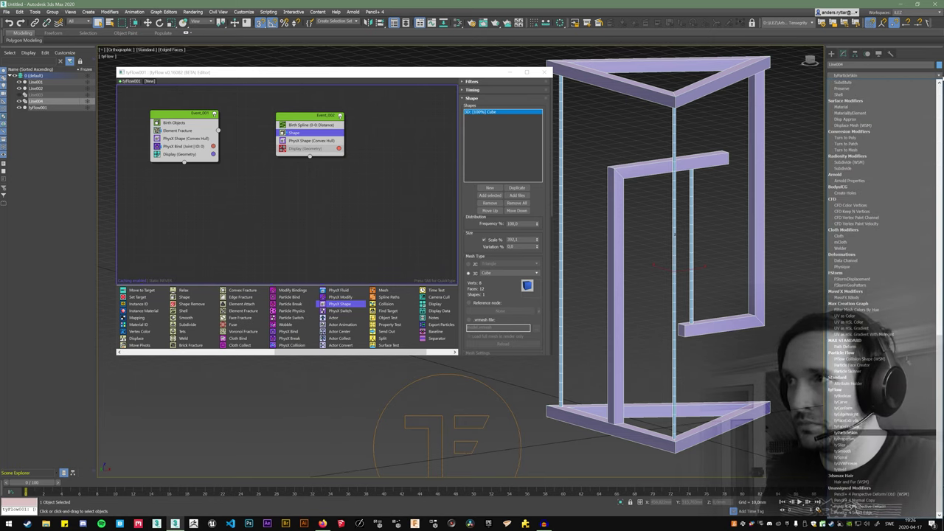
left_click(848, 433)
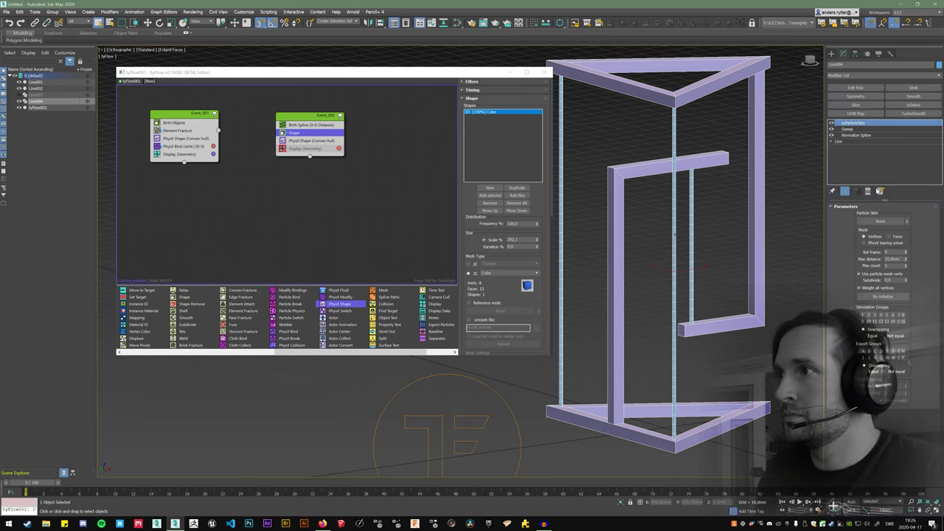
left_click(510, 408)
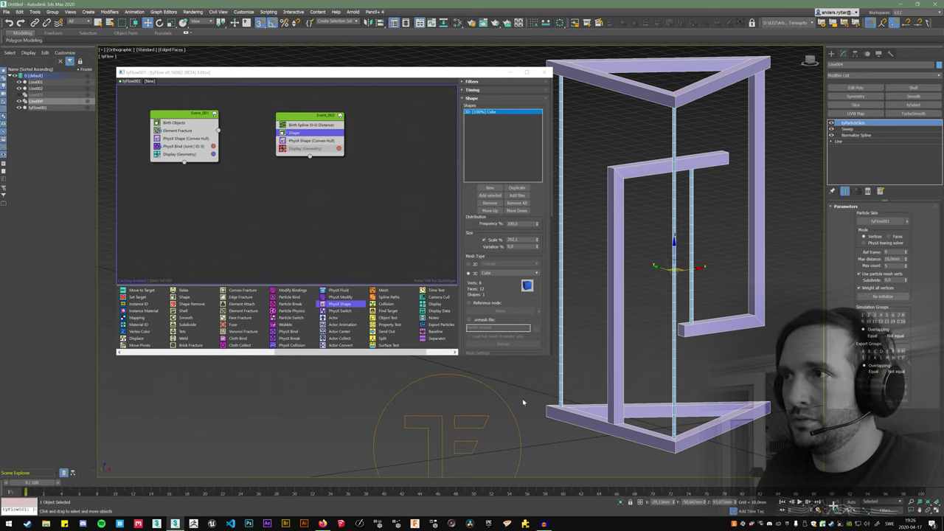
Step: Scrub to about frame 19 to check how the skinned cables deform with the simulation
left_click_drag(27, 484, 212, 502)
key("w")
scroll(562, 387, "down", 4)
middle_click_drag(563, 387, 599, 419, "alt")
Step: Add a Particle Groups operator with export group A to Event_002 and restrict the tyParticleSkin modifier to export group A
left_click_drag(313, 117, 292, 117)
middle_click_drag(681, 318, 661, 295, "alt")
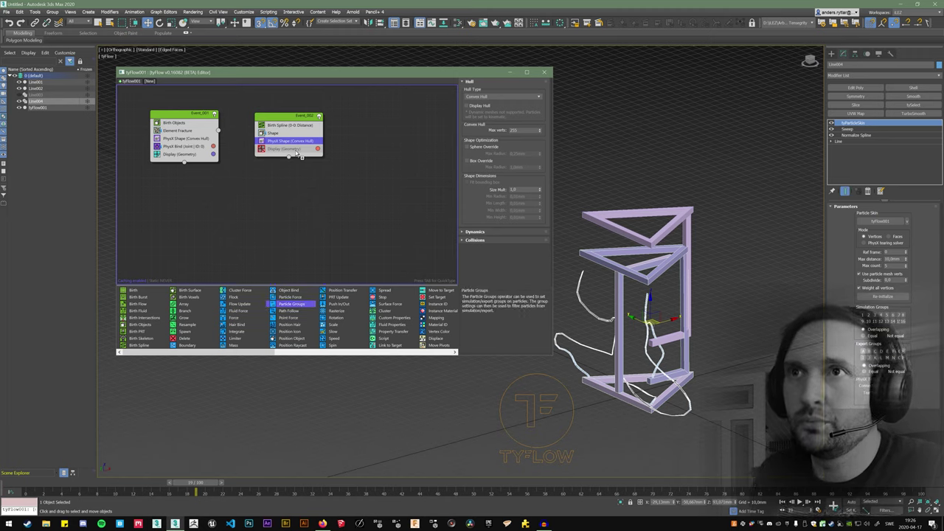
left_click_drag(301, 150, 303, 151)
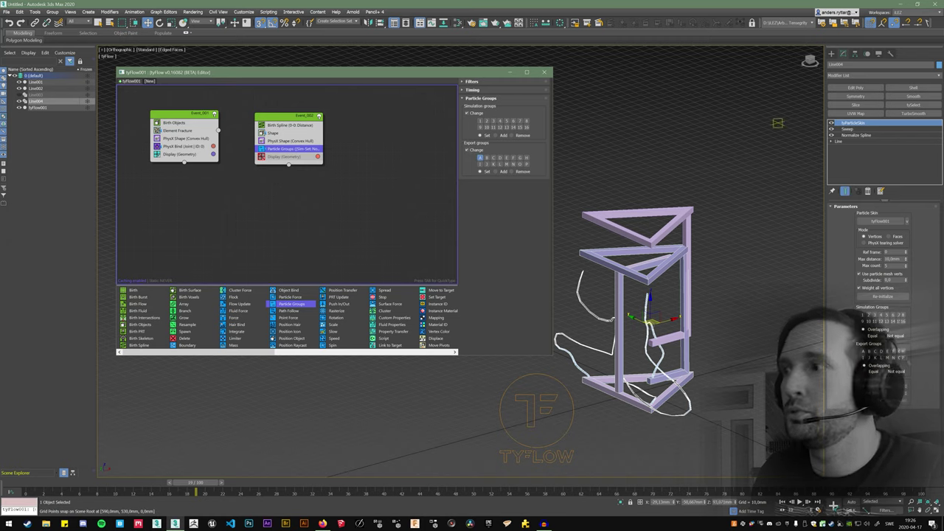
left_click(864, 351)
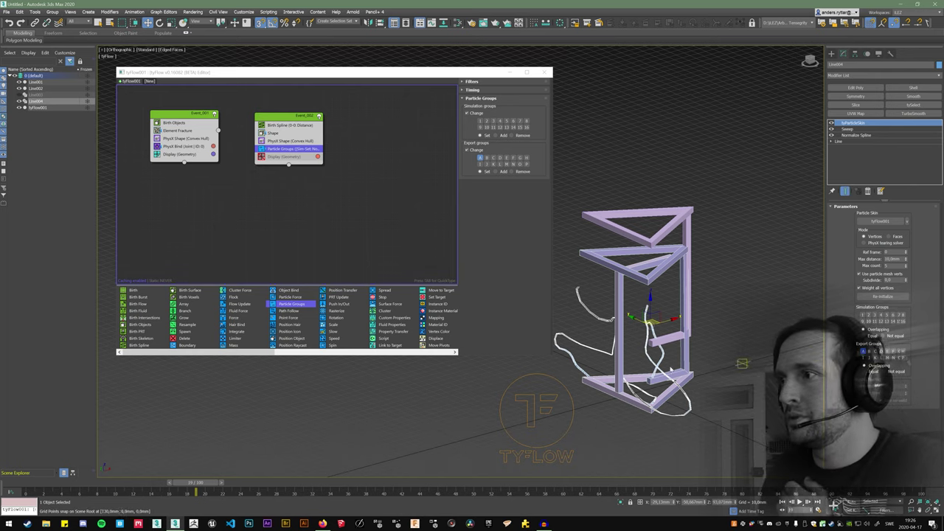
Step: Return to frame 0 and hide the original frame objects Line001 and Line002 so only the simulated frames show
mouse_move(205, 484)
left_mouse_down()
mouse_move(366, 490)
mouse_move(74, 484)
mouse_move(92, 483)
left_mouse_up()
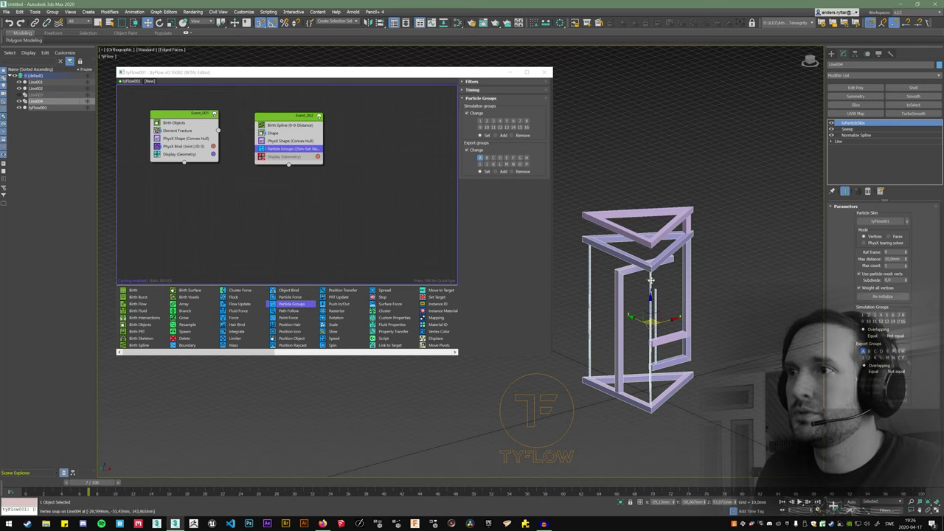
middle_click_drag(652, 281, 618, 286, "alt")
left_click(19, 88)
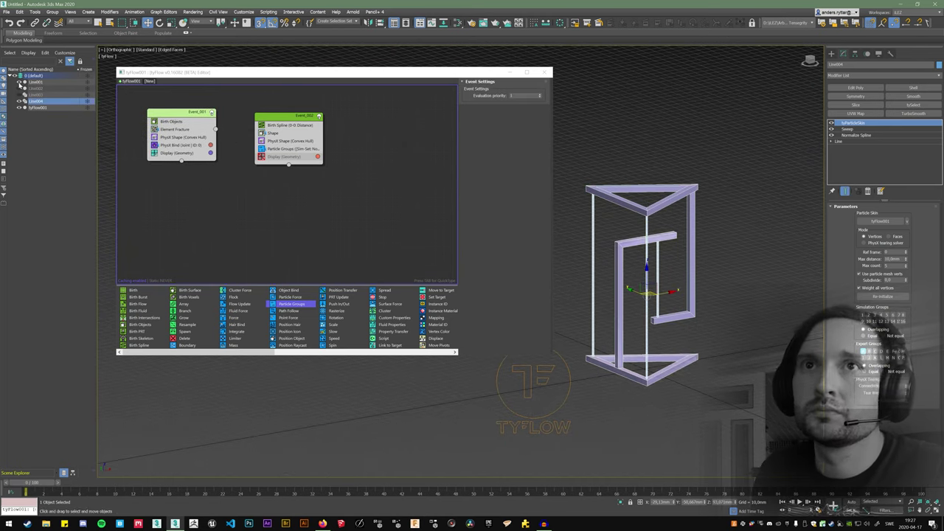
Step: Add a PhysX Bind operator to Event_002 below its PhysX Shape and set the bind type to Rigid (Joint)
left_click(295, 140)
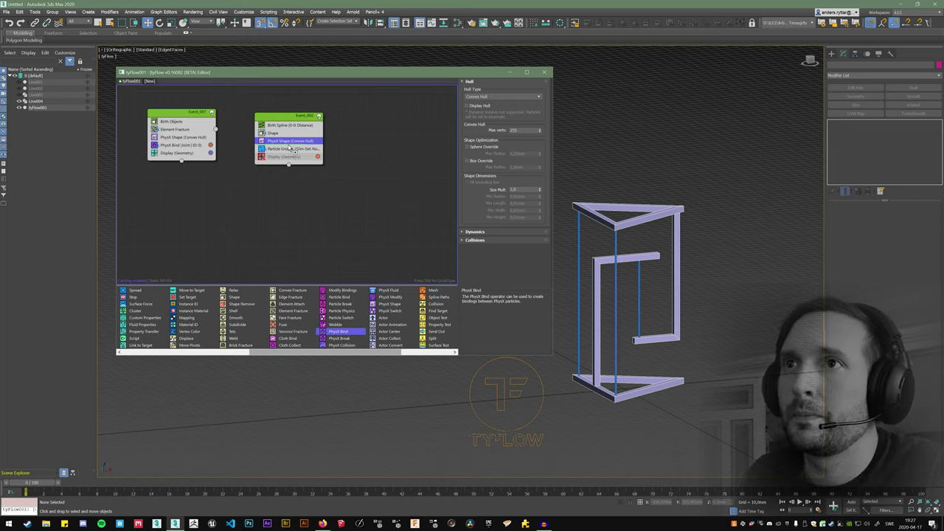
left_click_drag(377, 153, 291, 148)
left_click(502, 113)
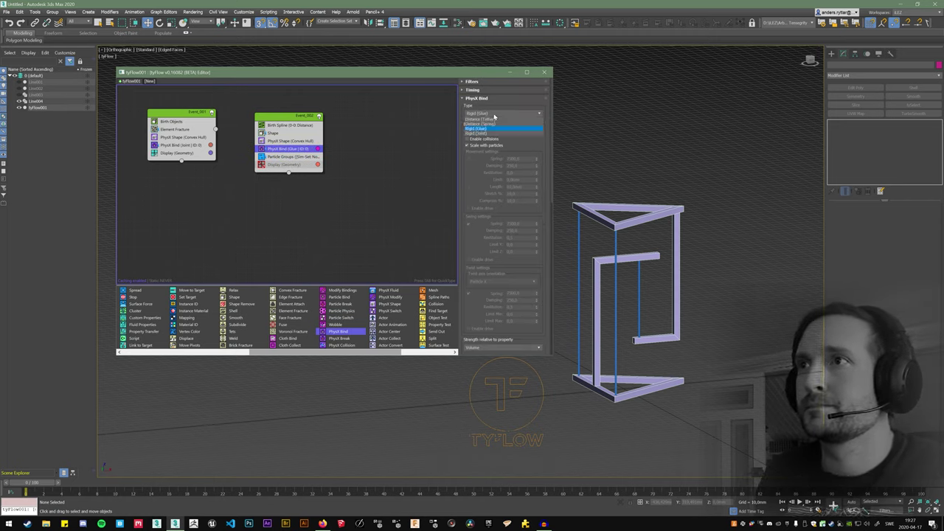
left_click(484, 134)
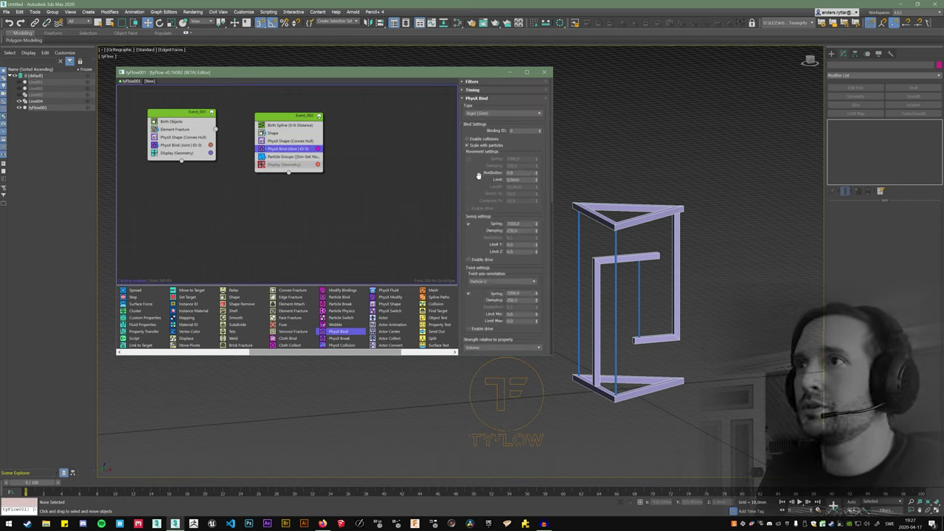
scroll(517, 178, "down", 2)
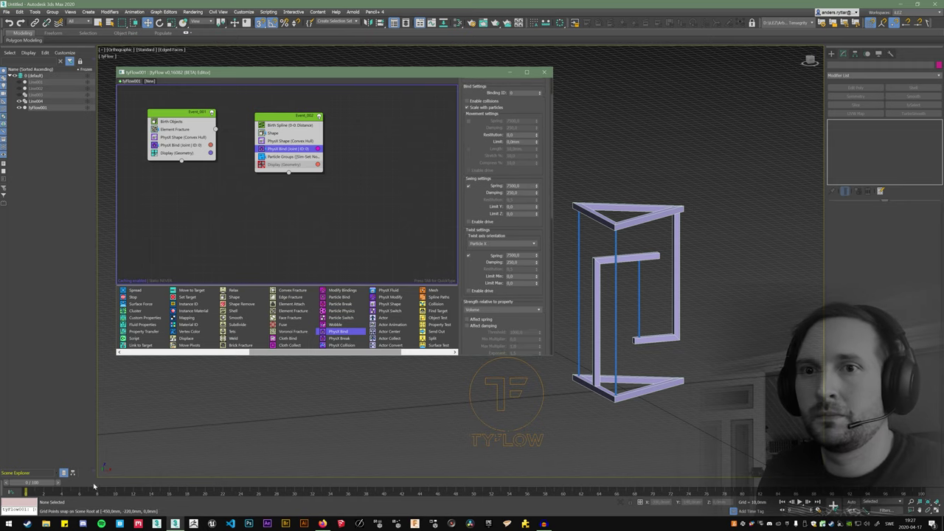
Step: Hide the viewport grid, scrub past frame 60 to check the jointed cables and the falling structure, and return to frame 0
middle_click_drag(607, 365, 633, 348)
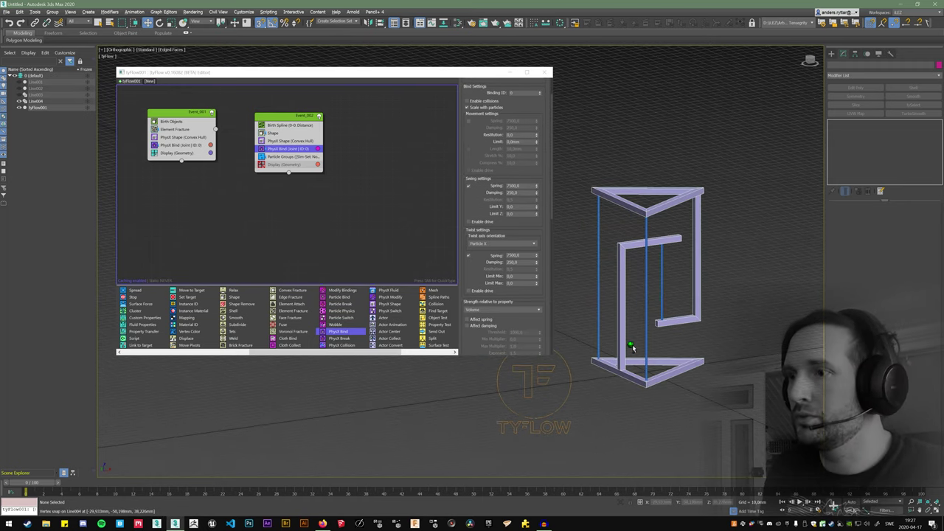
key("g")
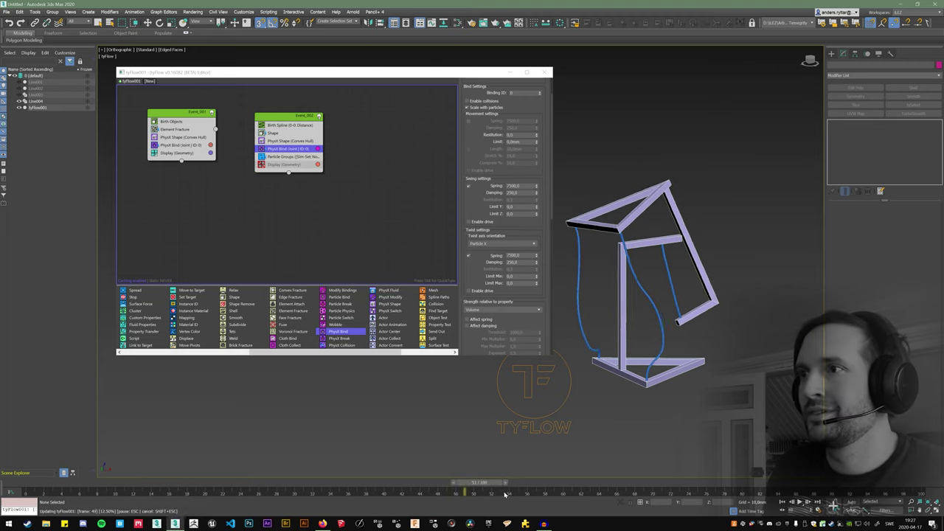
left_click_drag(536, 491, 556, 490)
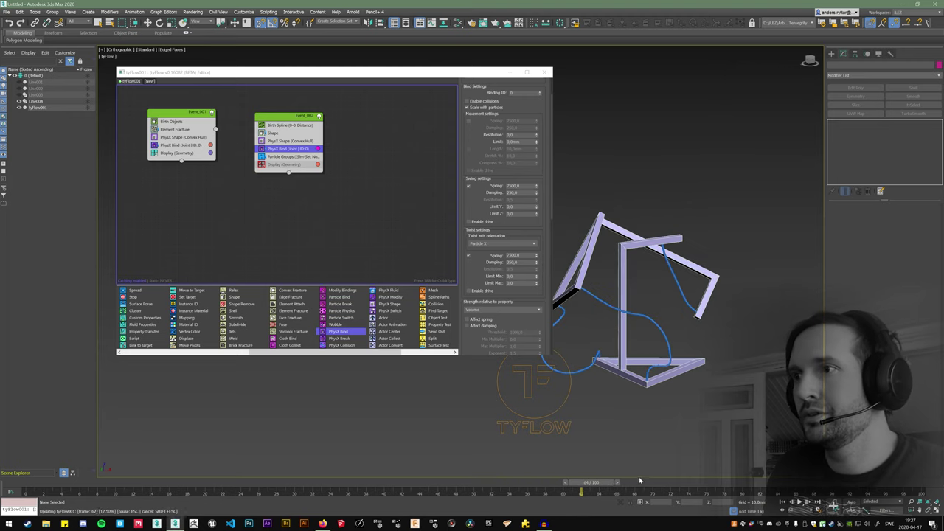
left_click_drag(663, 479, 2, 473)
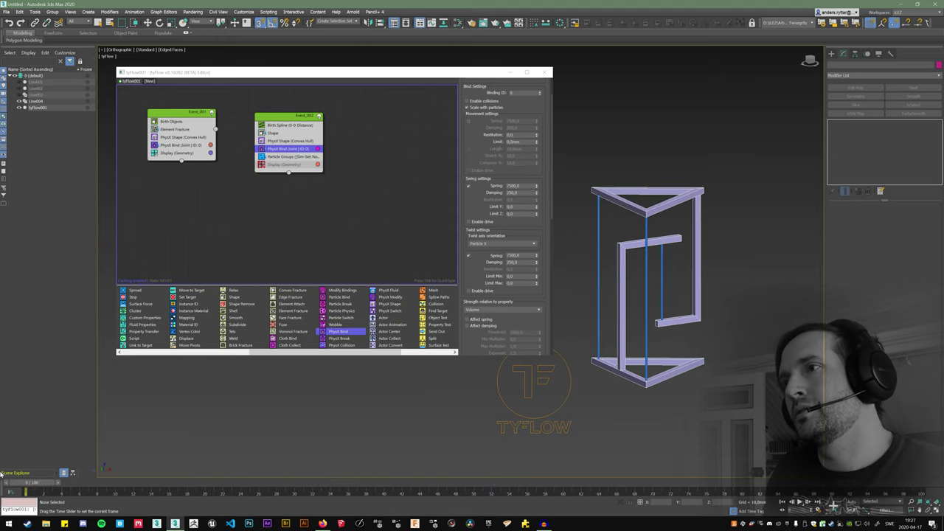
Step: Shift the short middle cable in Line003 and Line004 sideways, and adjust the end vertices of both frame arms to match it
middle_click_drag(771, 346, 634, 328, "alt")
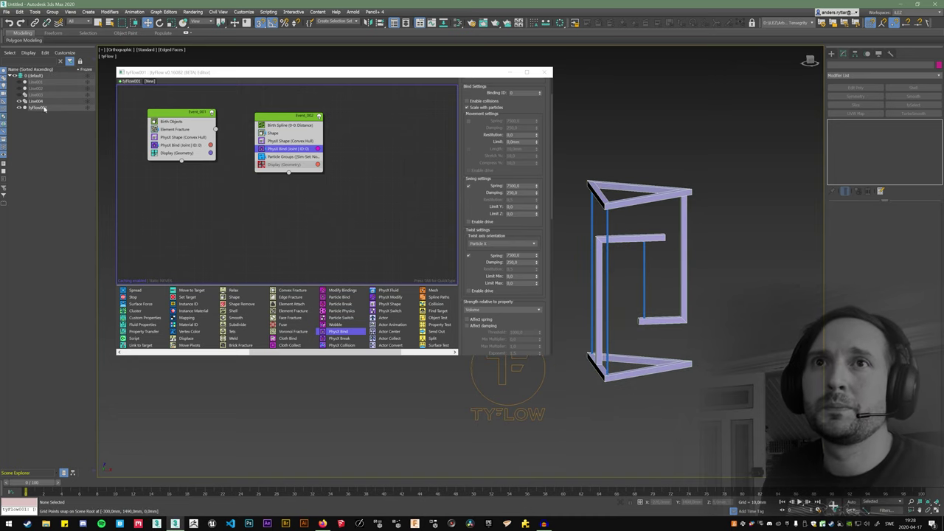
left_click(40, 103)
left_click(893, 236)
left_click(644, 299)
scroll(633, 280, "up", 3)
key("3")
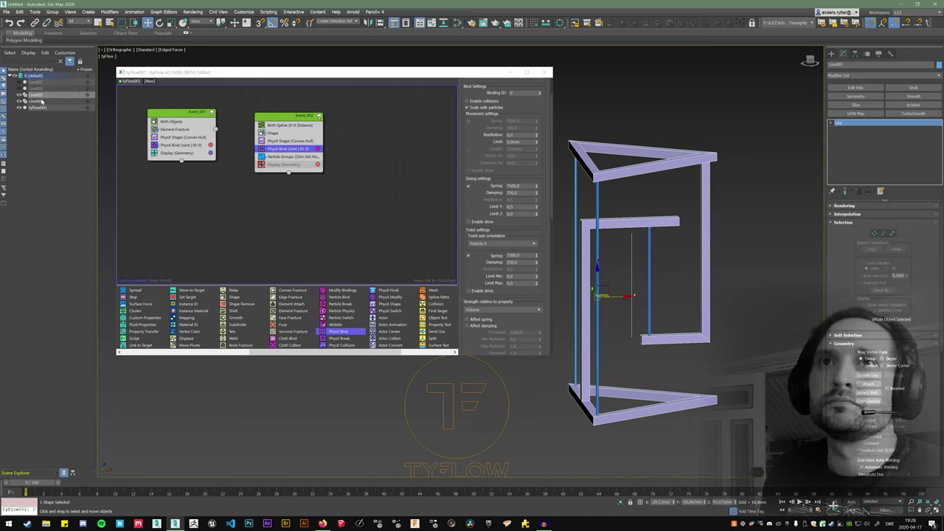
left_click(40, 101)
left_click(849, 141)
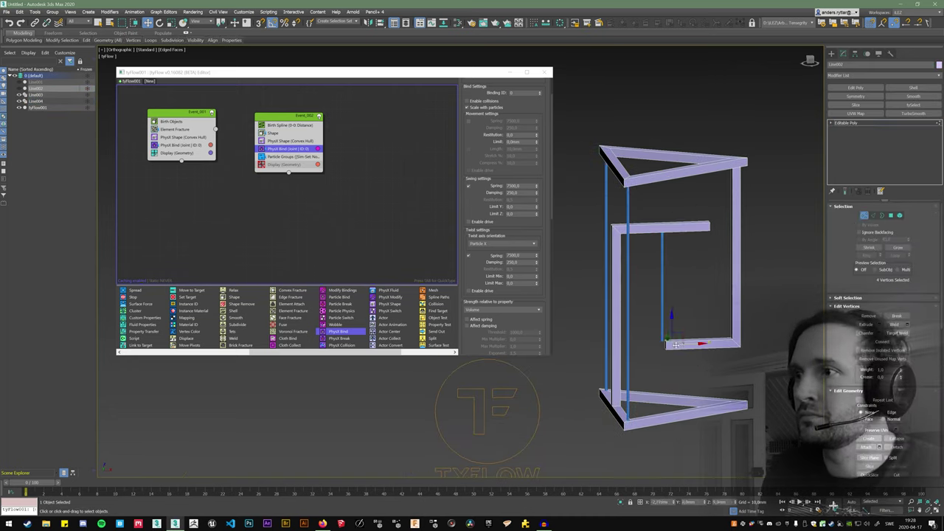
left_click(655, 447)
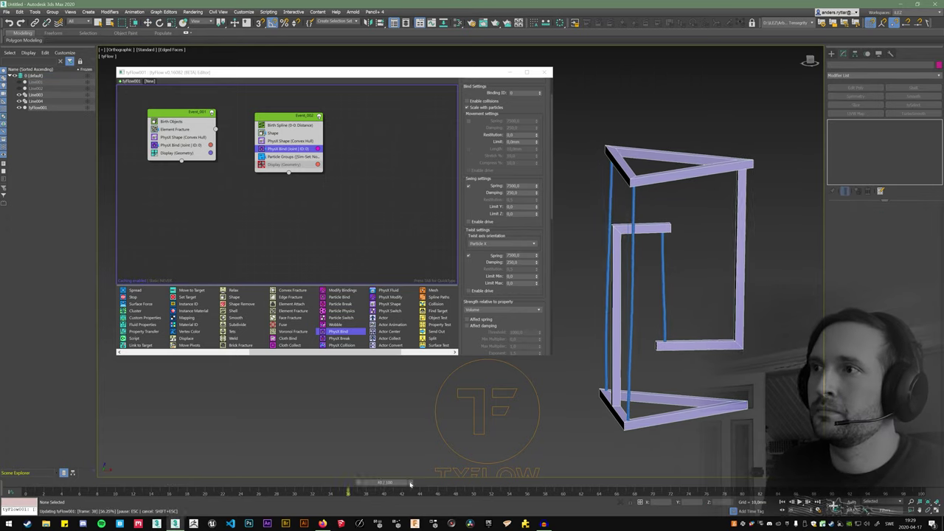
Step: Scrub through the simulation to check the structure's balance with the repositioned middle cable, and return to frame 0
left_click_drag(748, 463, 2, 436)
middle_click_drag(627, 317, 668, 320, "alt")
scroll(689, 307, "down", 2)
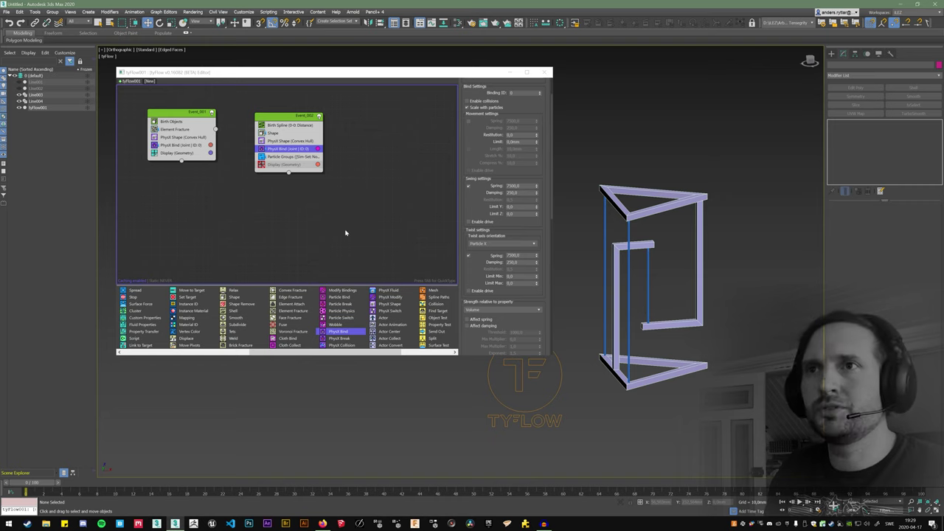
Step: Add a Mesh operator to Event_001 with Triangle Mesh type and Render Only turned off
left_click(348, 232)
left_click_drag(433, 291, 193, 153)
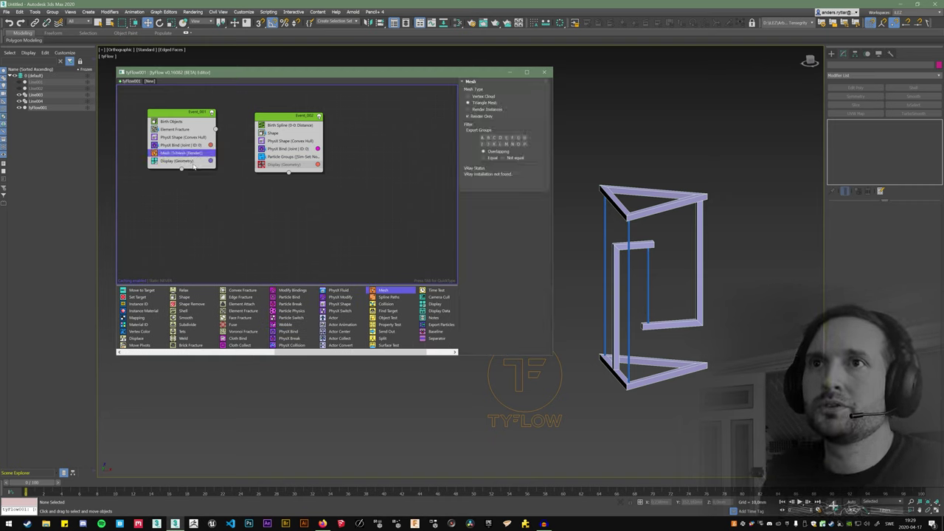
left_click(468, 117)
middle_click_drag(673, 297, 671, 330, "alt")
left_click_drag(56, 482, 48, 445)
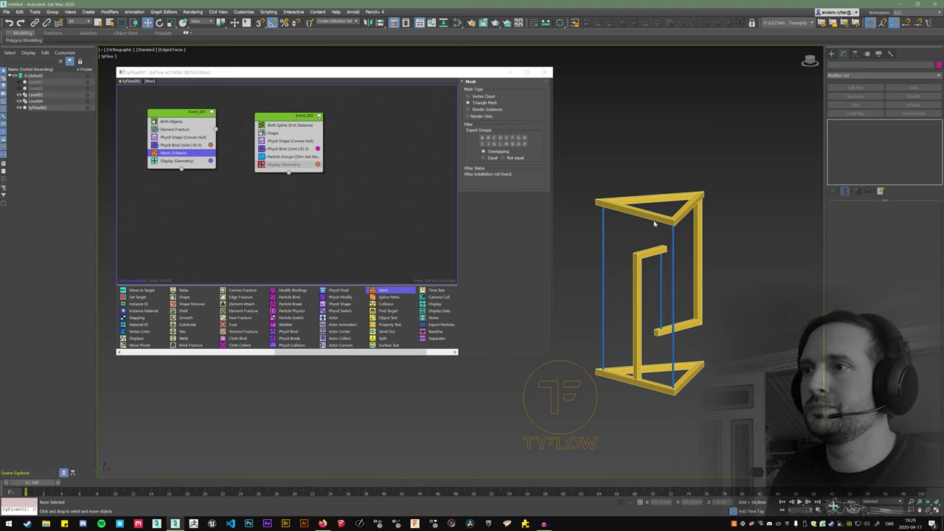
Step: Add a Force operator to Event_001 with wind X 1.0 and strength 0.5 mm, check it on the timeline, and return to frame 0
left_click(264, 354)
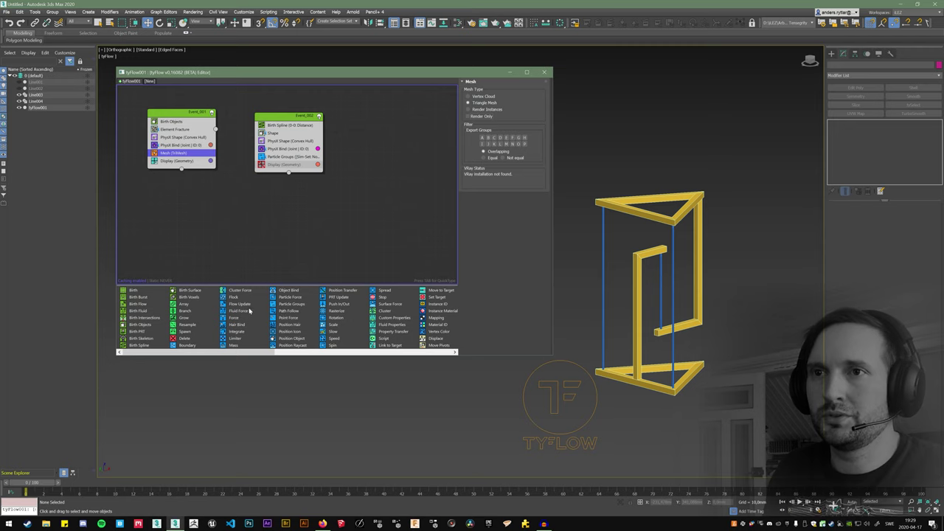
left_click_drag(238, 317, 191, 161)
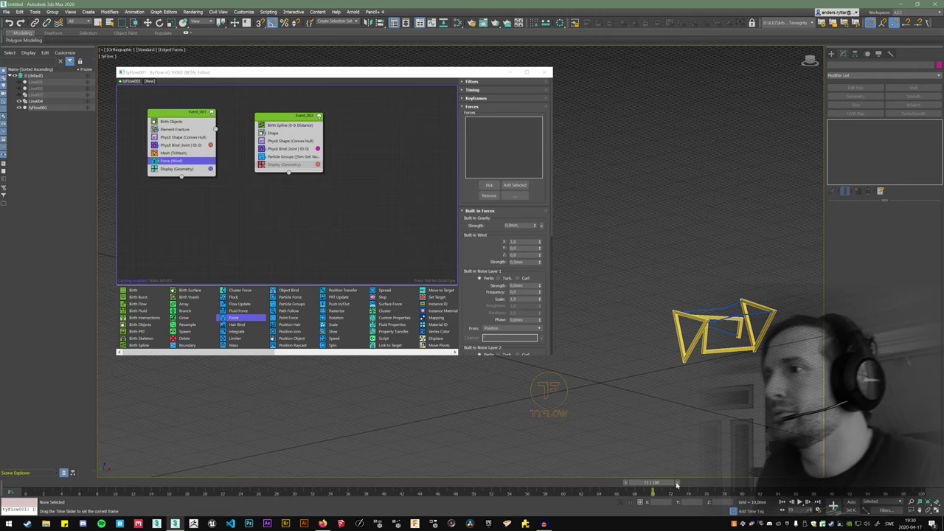
left_click_drag(678, 483, 37, 500)
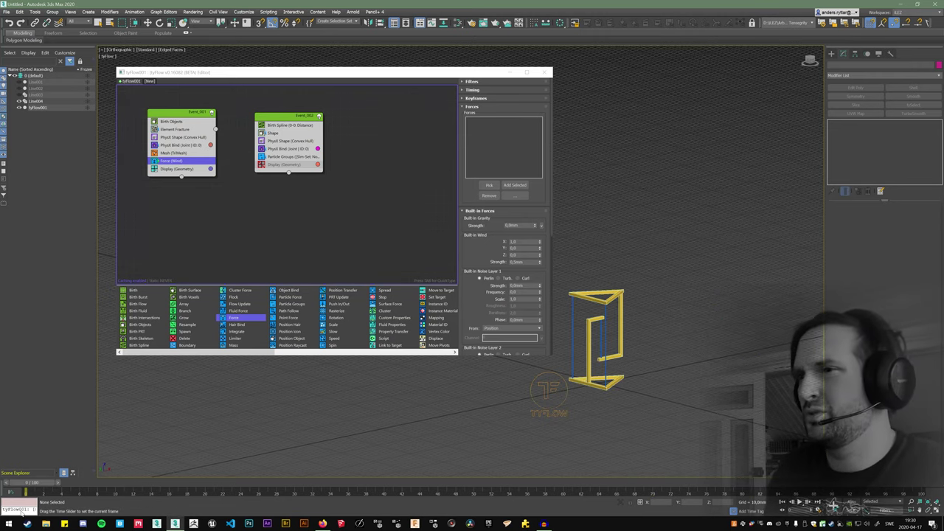
Step: Set the swing damping and twist damping of the PhysX Bind operator in Event_002 to 0
scroll(564, 390, "up", 4)
left_click(284, 149)
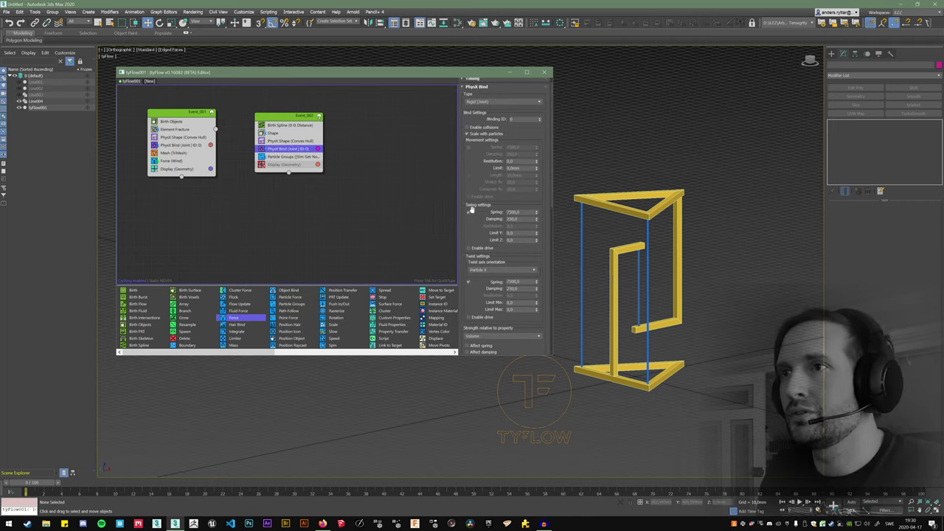
double_click(514, 213)
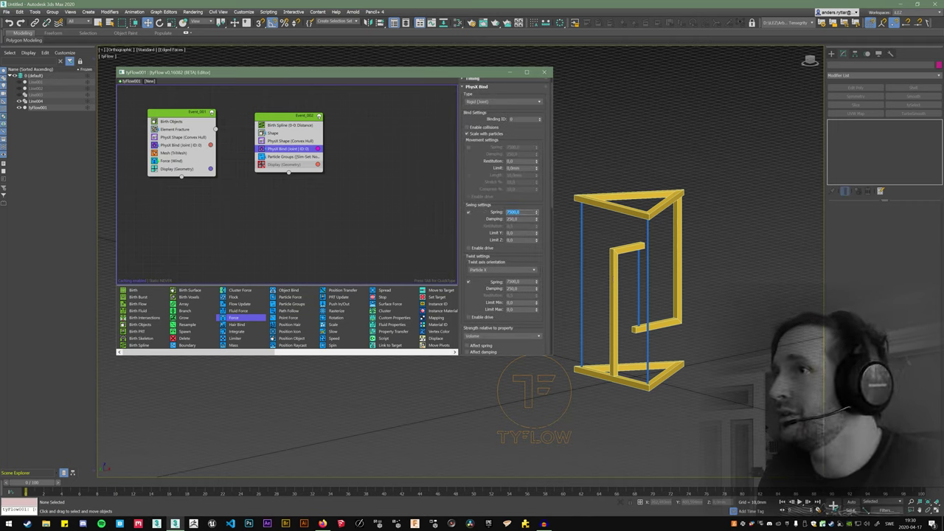
left_click(480, 233)
right_click(536, 219)
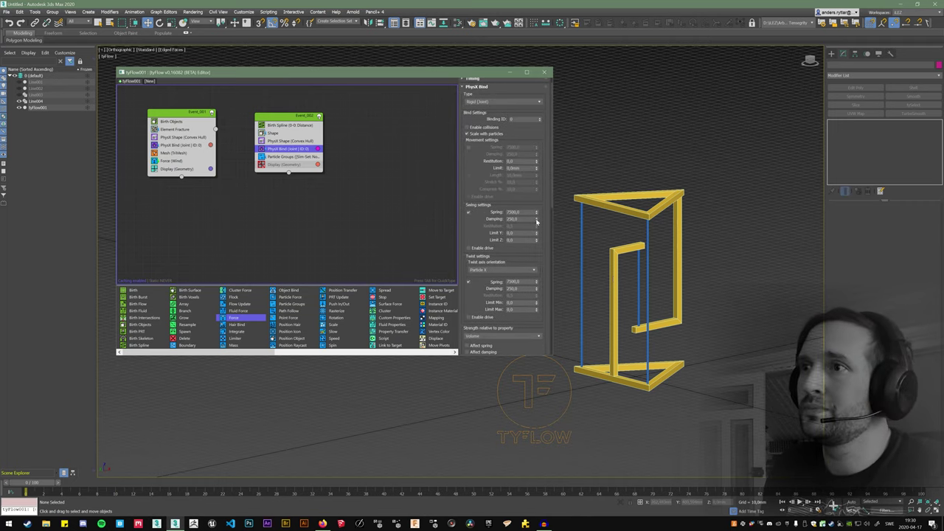
right_click(537, 290)
Step: Disable the Force operator in Event_001 and check the undamped simulation on the timeline
left_click_drag(43, 482, 137, 481)
left_click(154, 161)
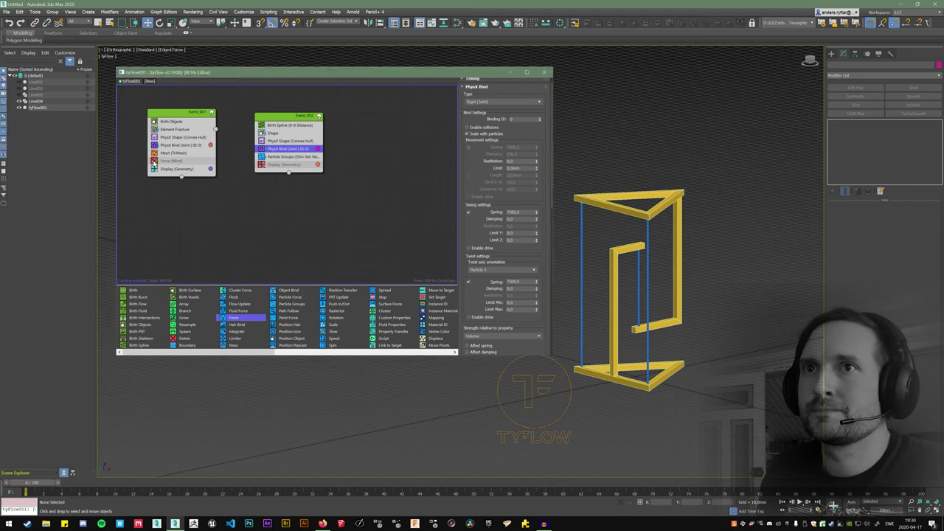
left_click_drag(46, 482, 325, 494)
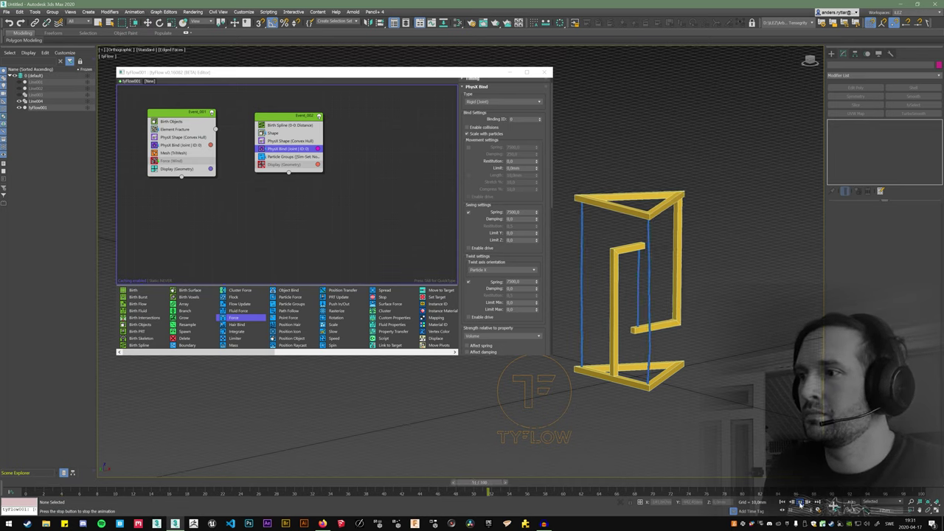
left_click(800, 502)
Step: Set the swing damping of Event_002's PhysX Bind operator to 100 and play the simulation
double_click(510, 220)
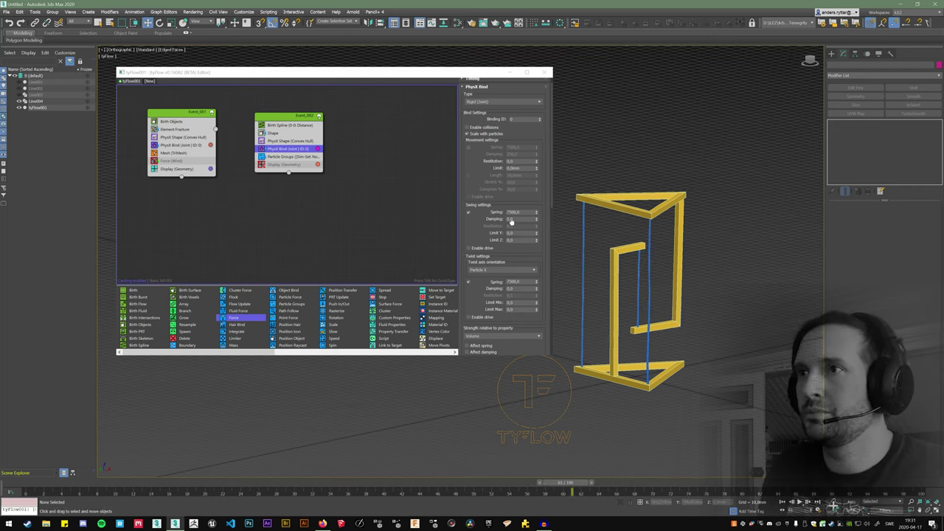
type("100")
key("Return")
left_click(800, 501)
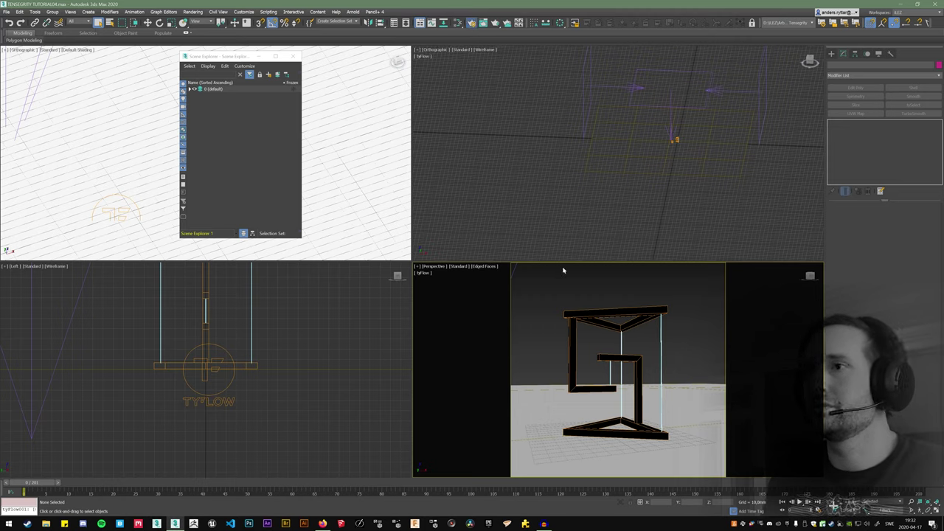
Step: Start an FStormRender interactive RT render of the Perspective view in the final scene and scrub the timeline to preview the structure's motion
key("F10")
left_click(307, 117)
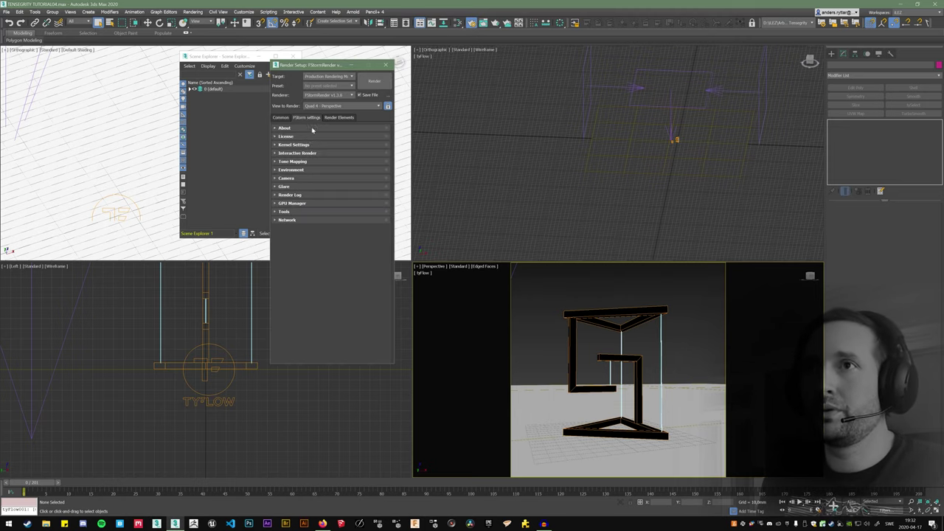
left_click(303, 153)
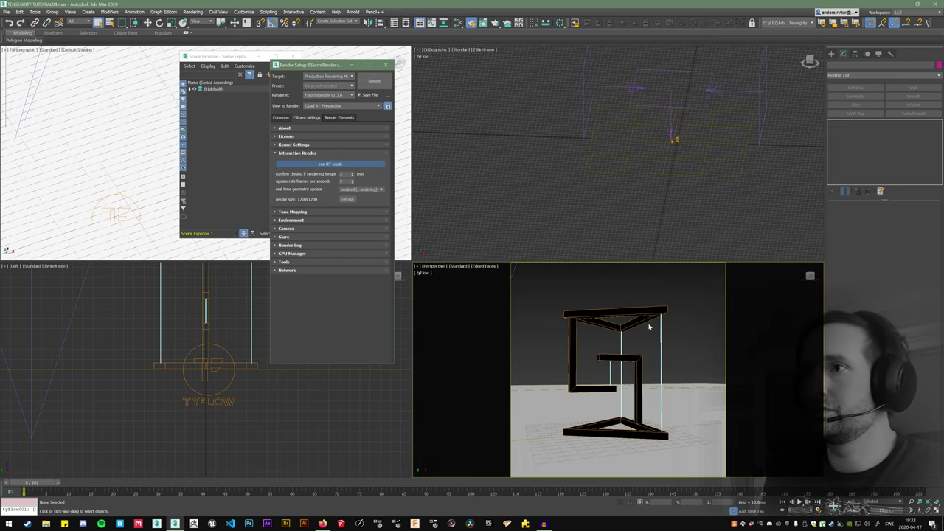
left_click(330, 163)
left_click_drag(508, 144, 562, 3)
double_click(563, 8)
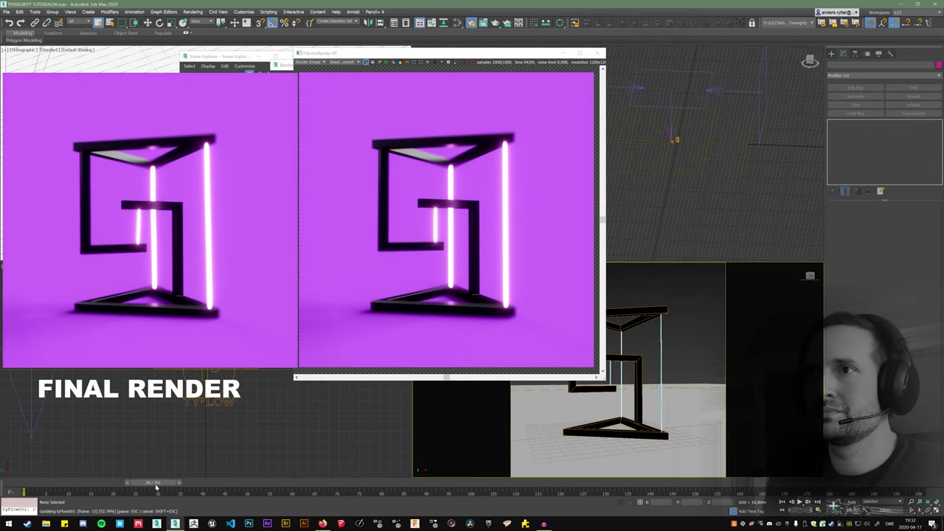
left_click_drag(157, 487, 298, 512)
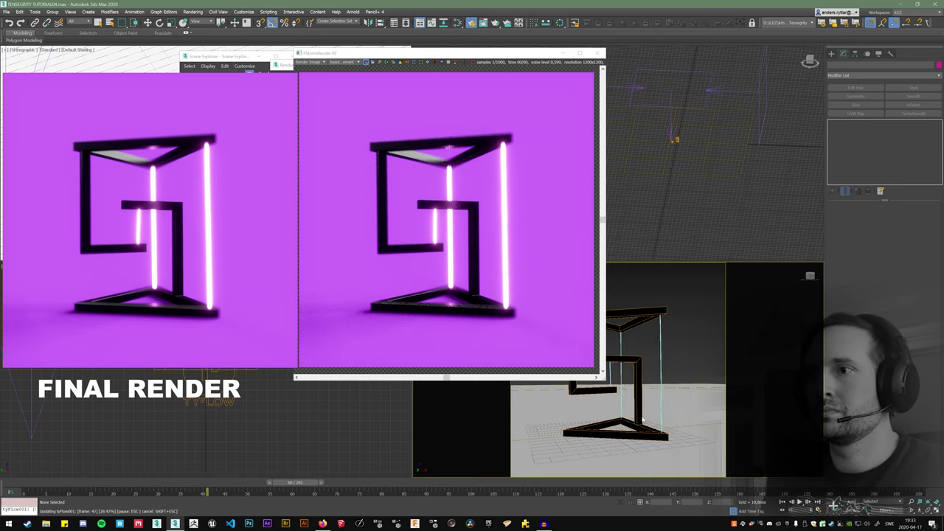
mouse_move(632, 430)
middle_mouse_down("alt")
mouse_move(649, 429)
mouse_move(624, 451)
mouse_move(595, 442)
mouse_move(634, 429)
middle_mouse_up("alt")
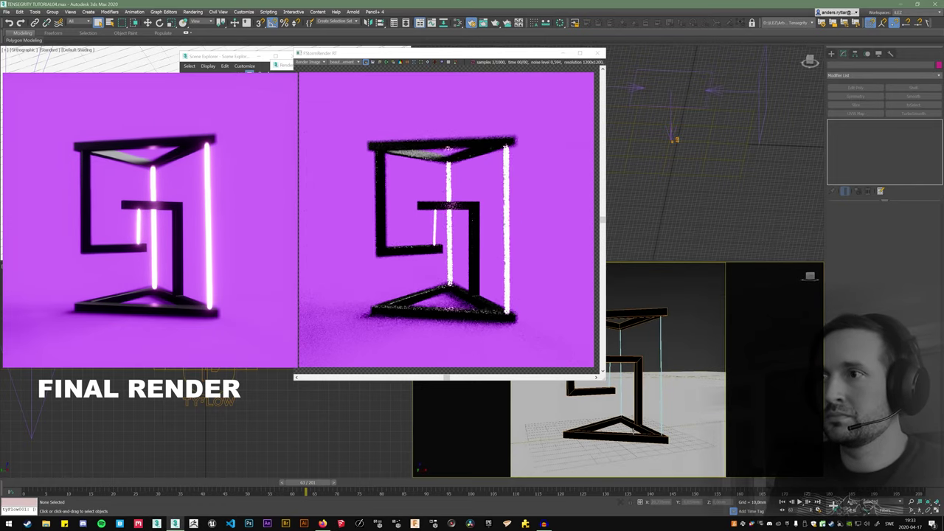